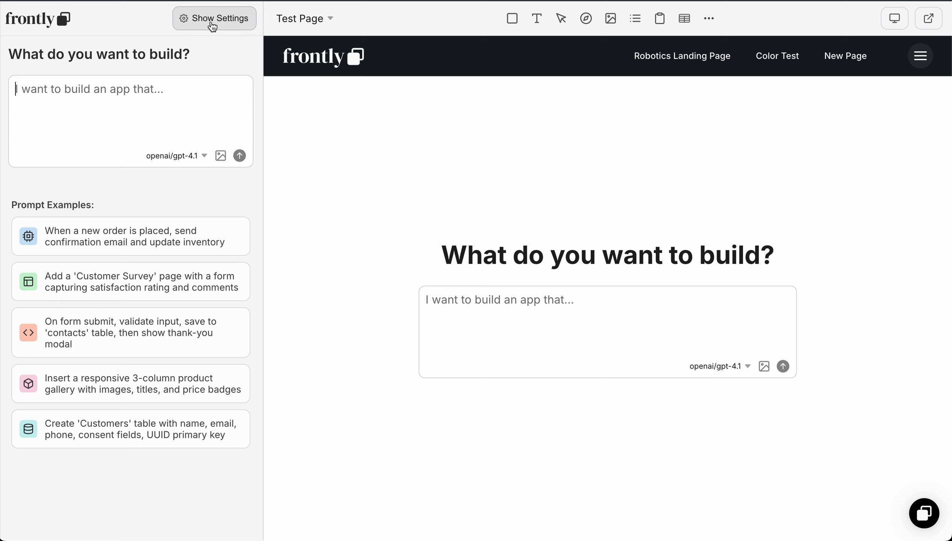
- Show the page settings and the full block library, and add a Container block to the empty Test Page
click(212, 25)
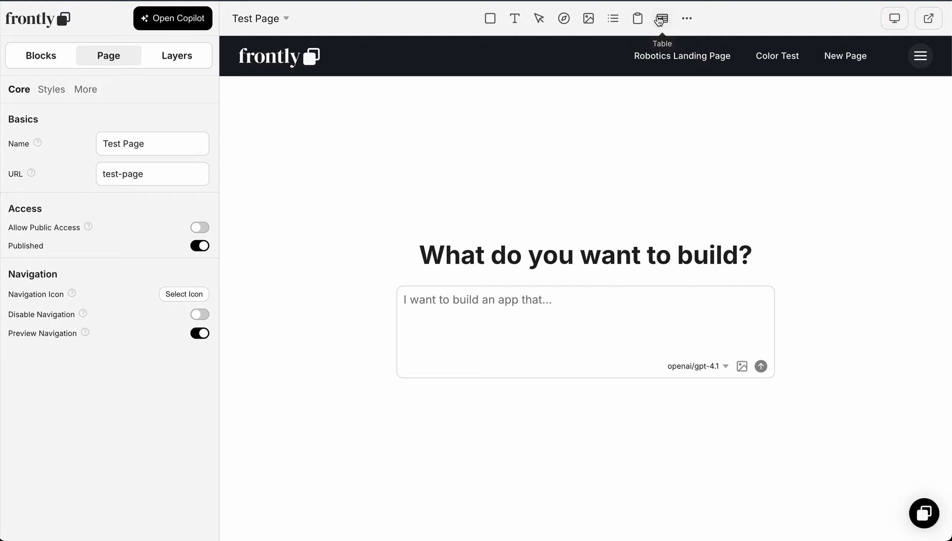
click(687, 22)
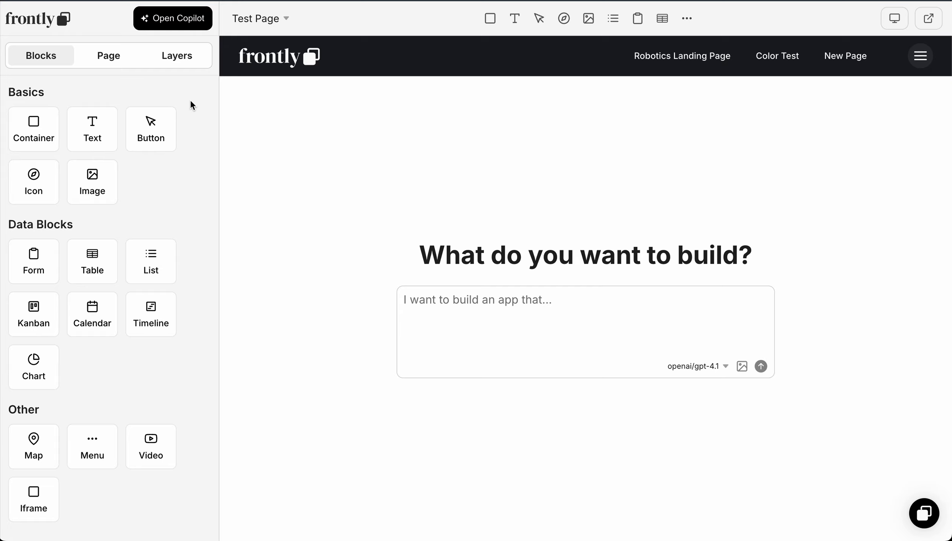
click(34, 123)
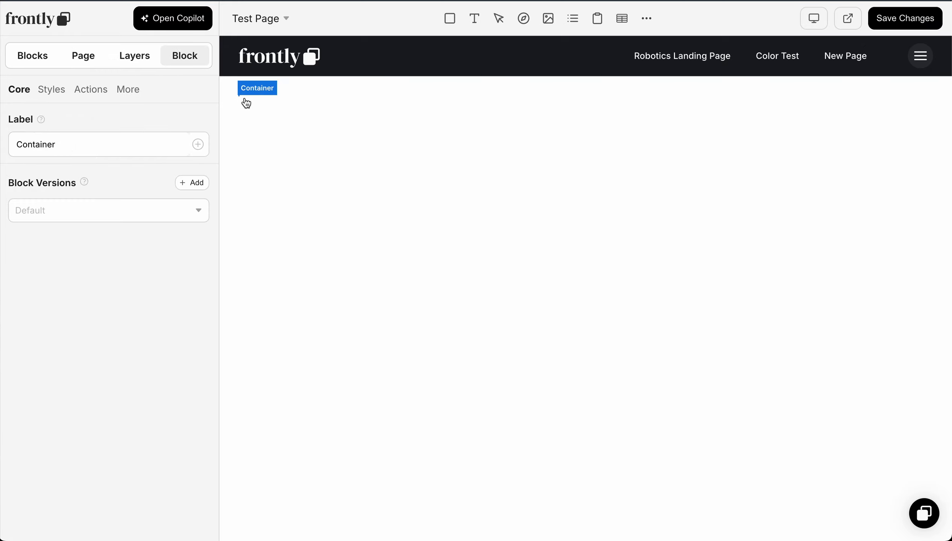
- Set the container's width and height to 500 px each
click(57, 91)
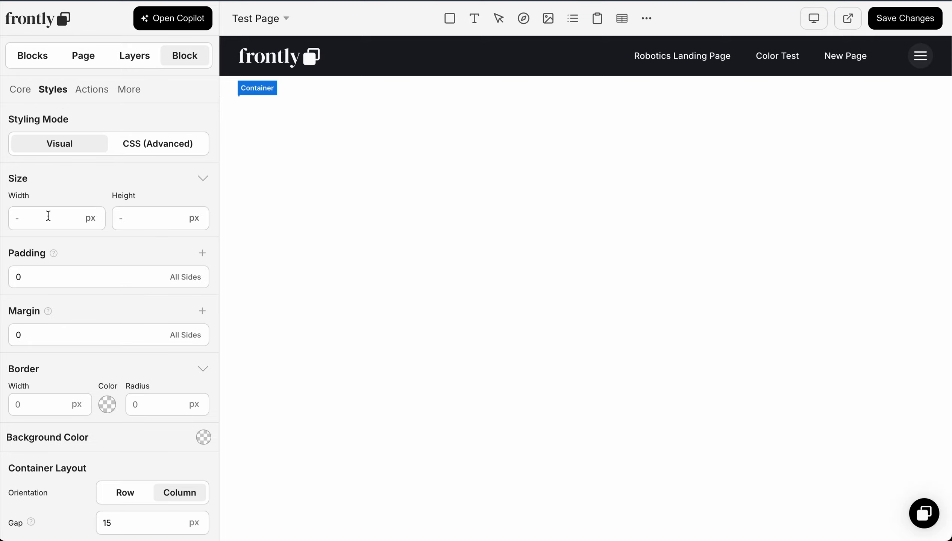
text(500)
click(138, 218)
text(500)
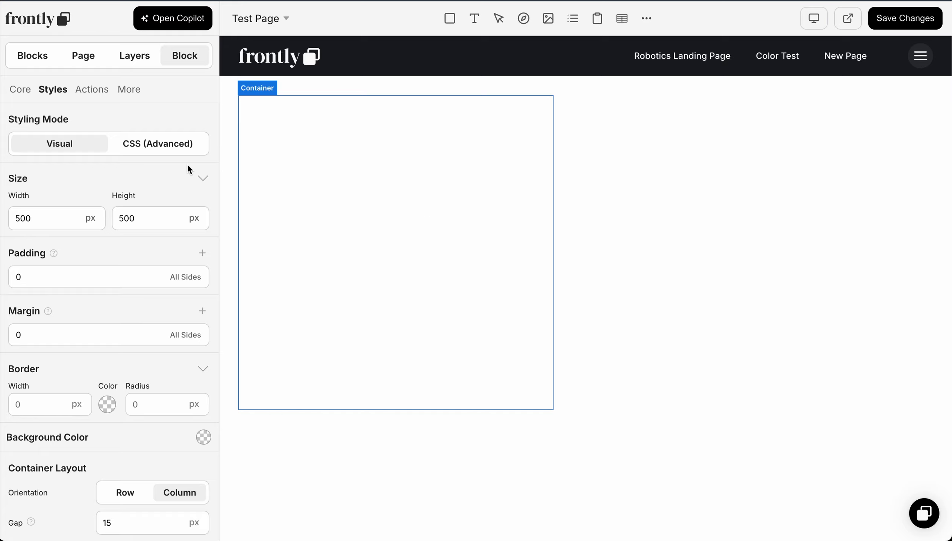
scroll(166, 306, down, 2)
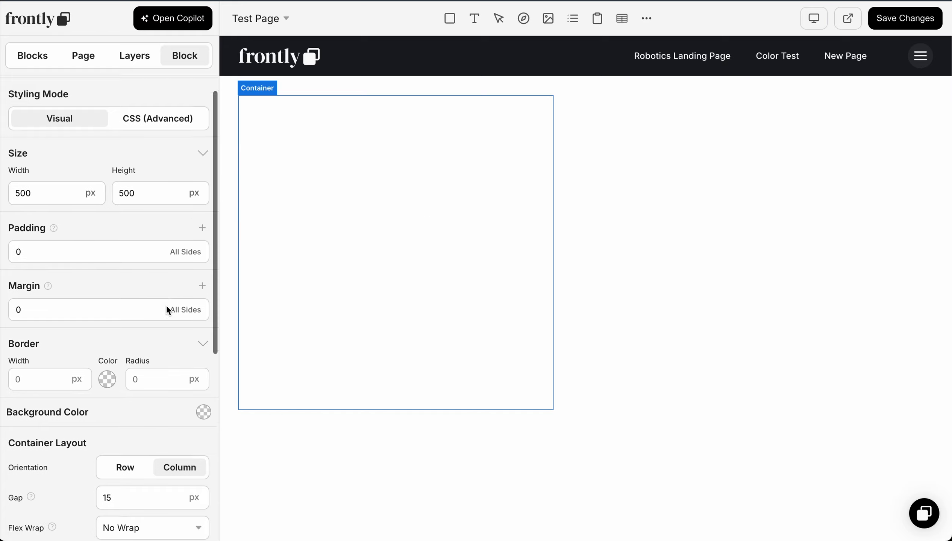
scroll(166, 304, down, 2)
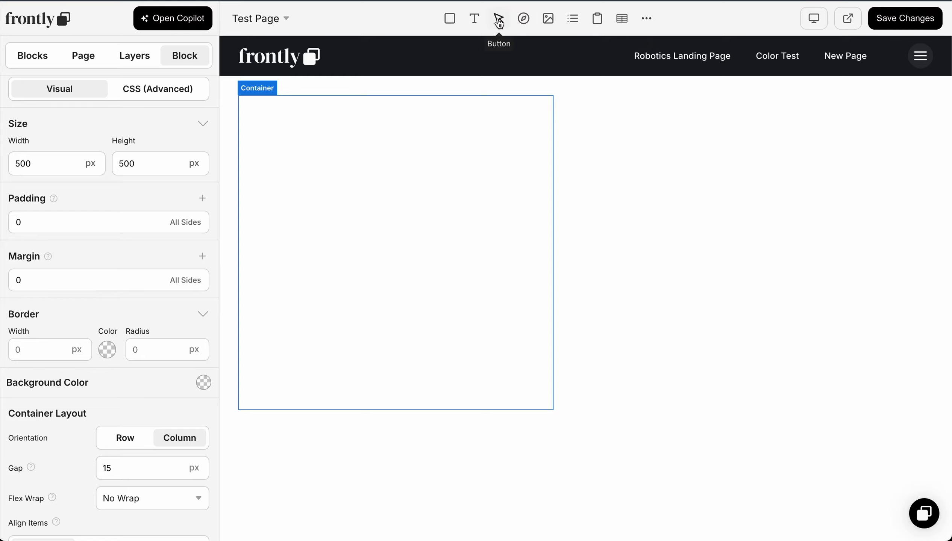
- Add two Button blocks inside the container and a Text block above them
drag(499, 24, 403, 198)
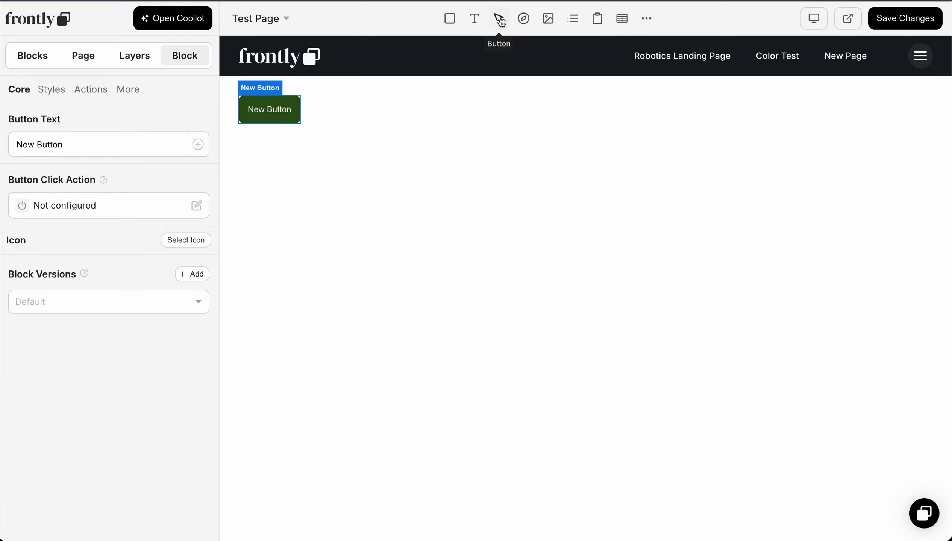
drag(499, 19, 335, 154)
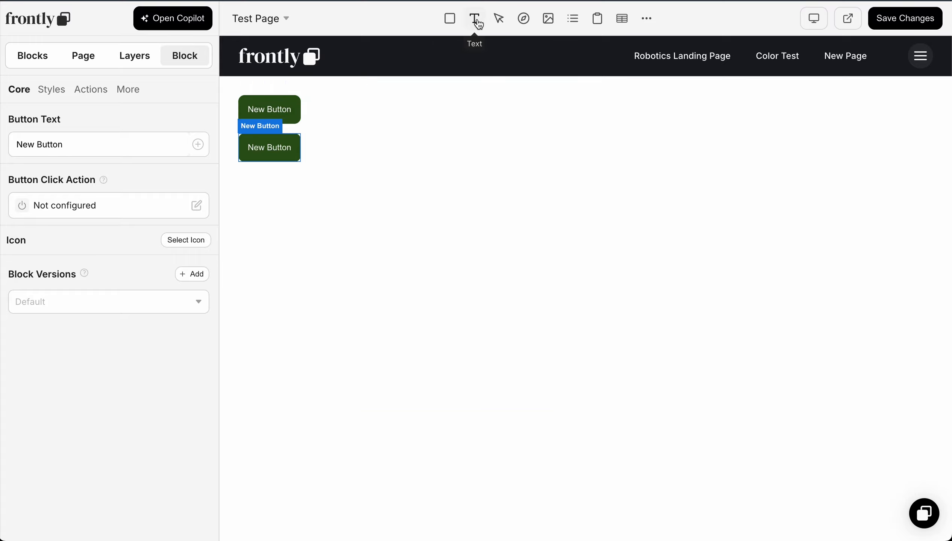
drag(479, 24, 316, 107)
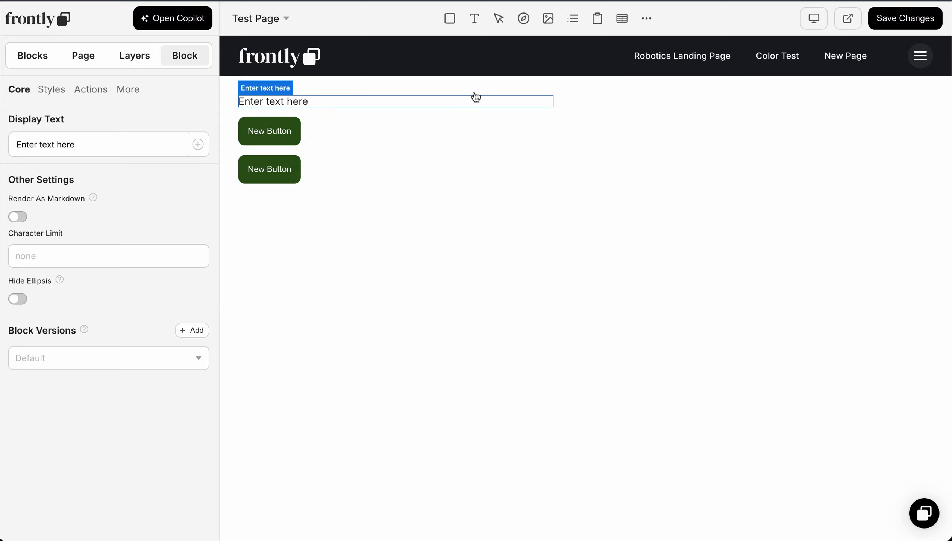
- Reorder the container's children in the layer tree, moving the text between the two buttons and back above them
click(136, 62)
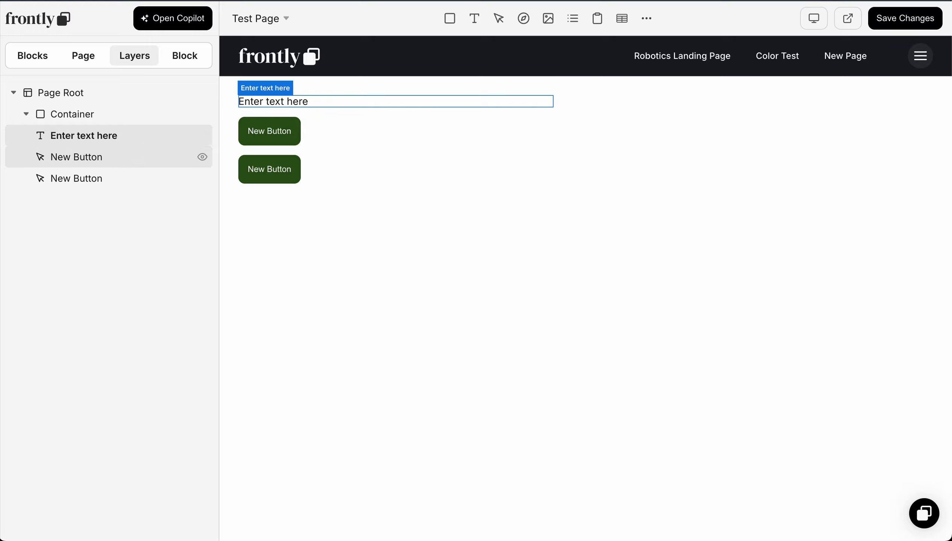
drag(121, 165, 134, 192)
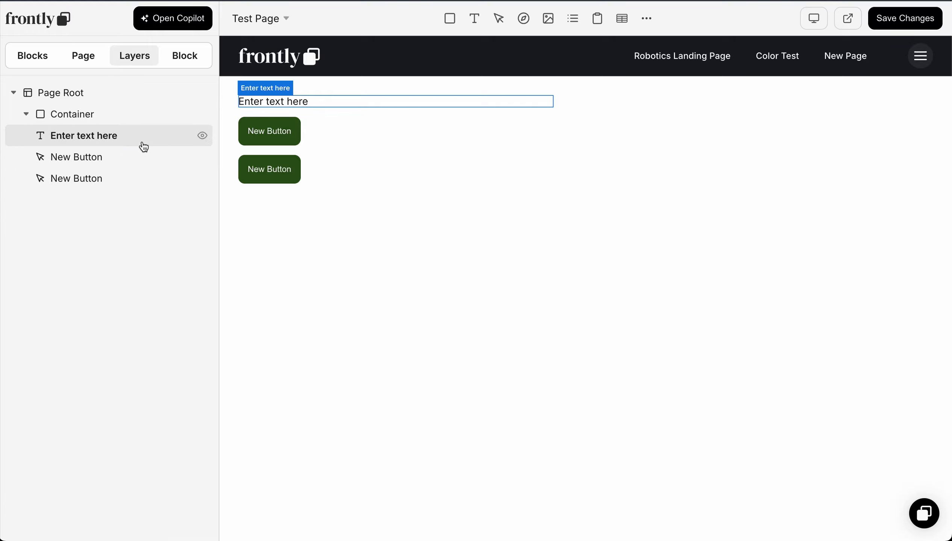
drag(143, 147, 140, 178)
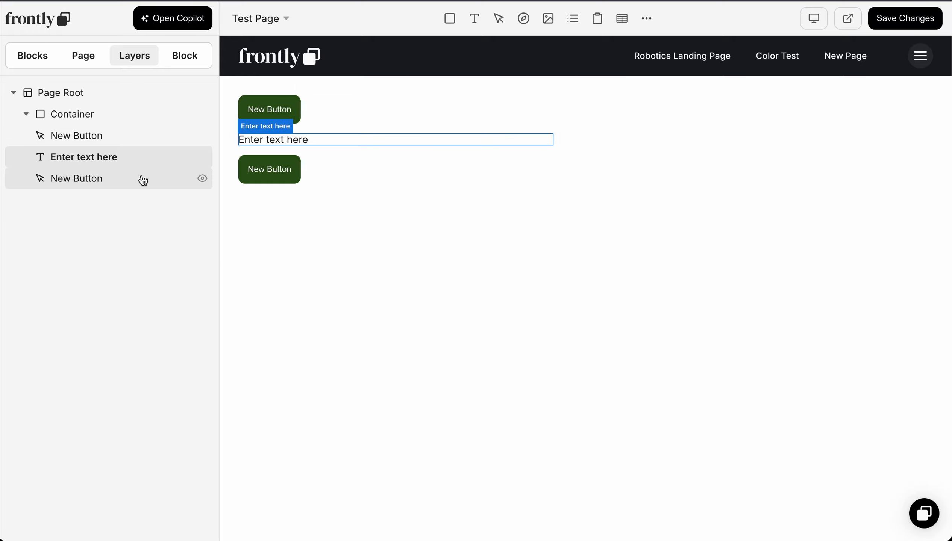
drag(273, 109, 274, 113)
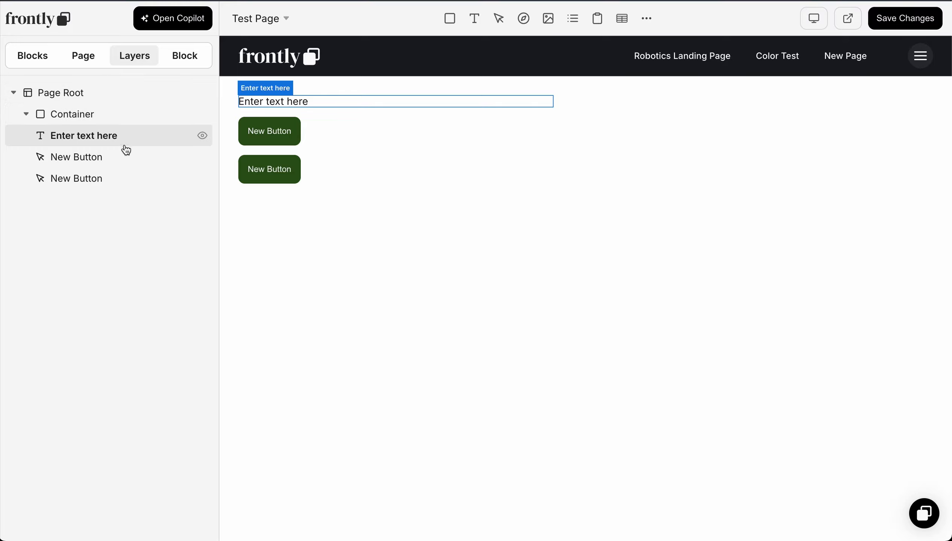
- Clear the container's fixed width and height and set its padding to 30 on all sides
click(364, 120)
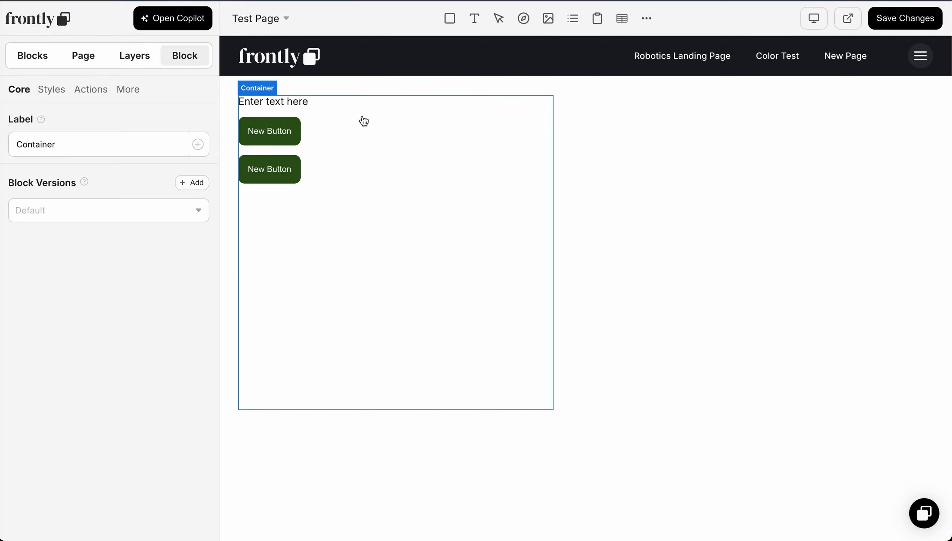
click(50, 91)
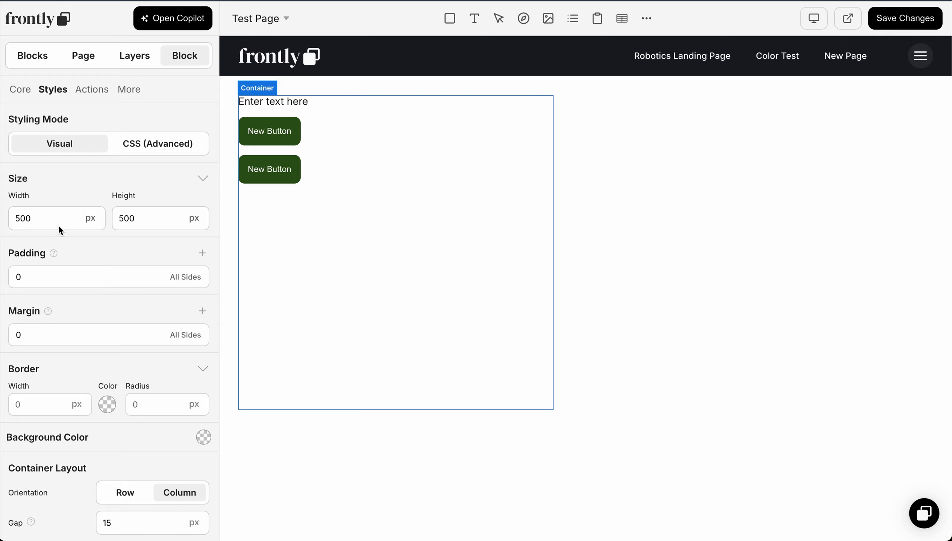
double_click(151, 218)
key(BackSpace)
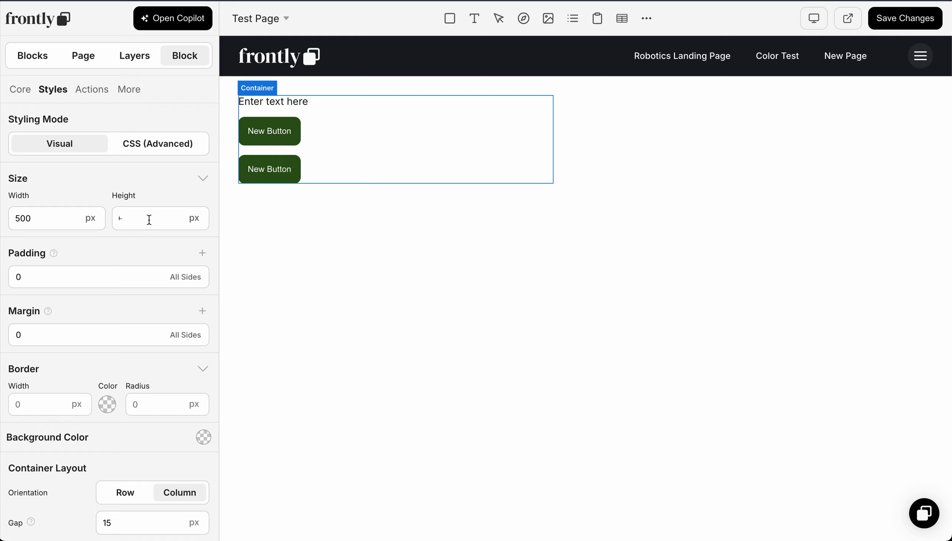
double_click(61, 218)
key(BackSpace)
double_click(70, 278)
text(30)
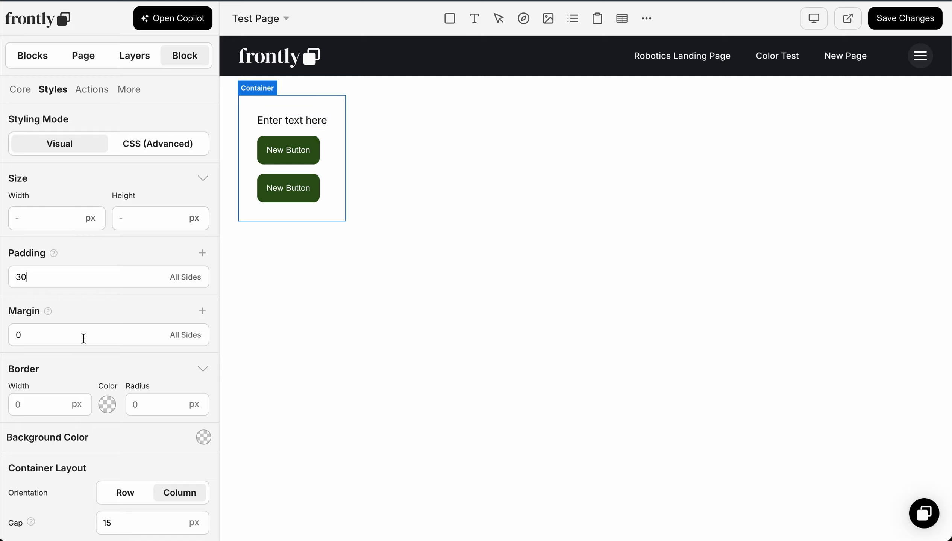
- Set the container's background color to light grey #F1F1F1
scroll(66, 329, down, 2)
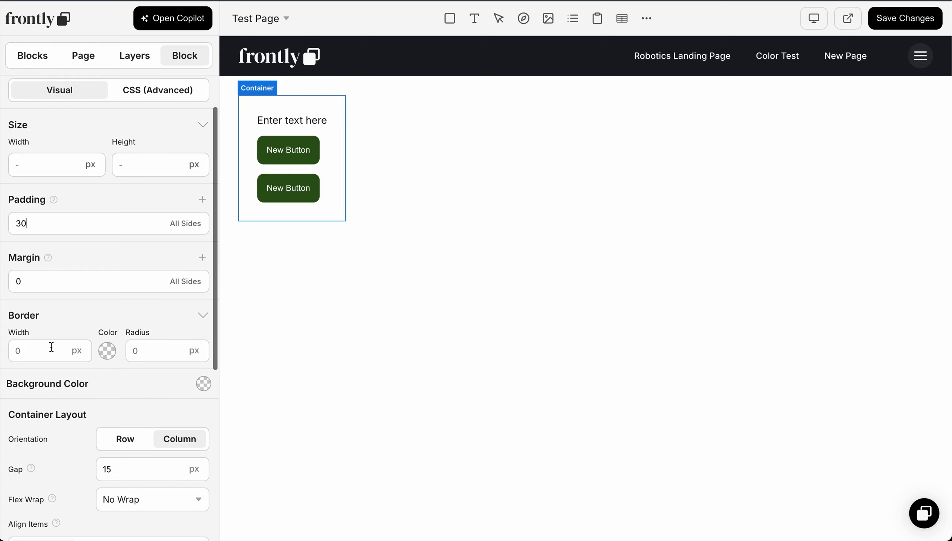
scroll(80, 329, up, 2)
scroll(81, 325, down, 5)
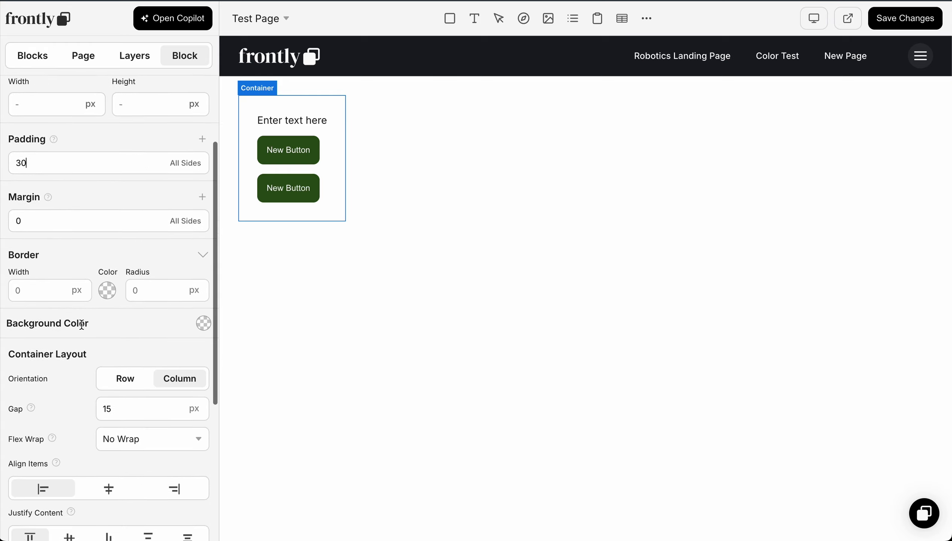
click(199, 246)
drag(204, 252, 132, 217)
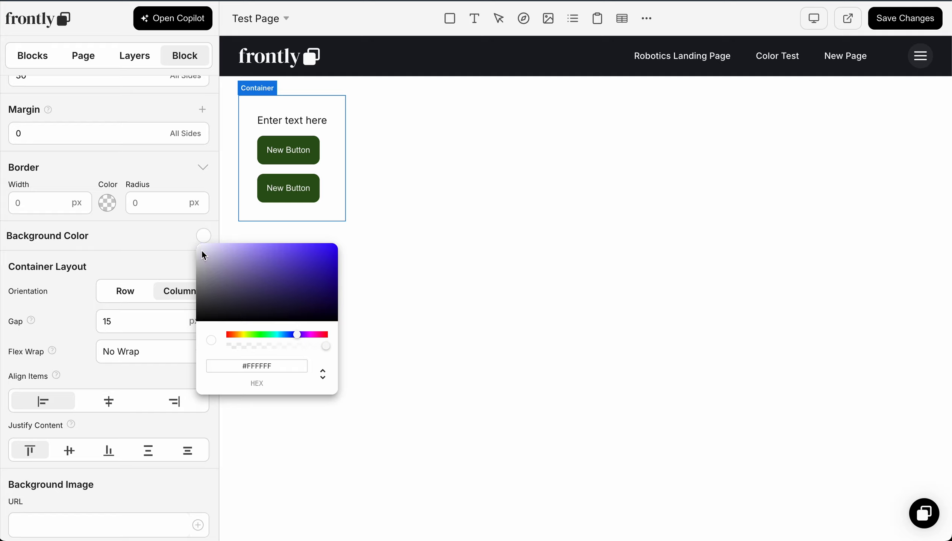
drag(204, 256, 178, 247)
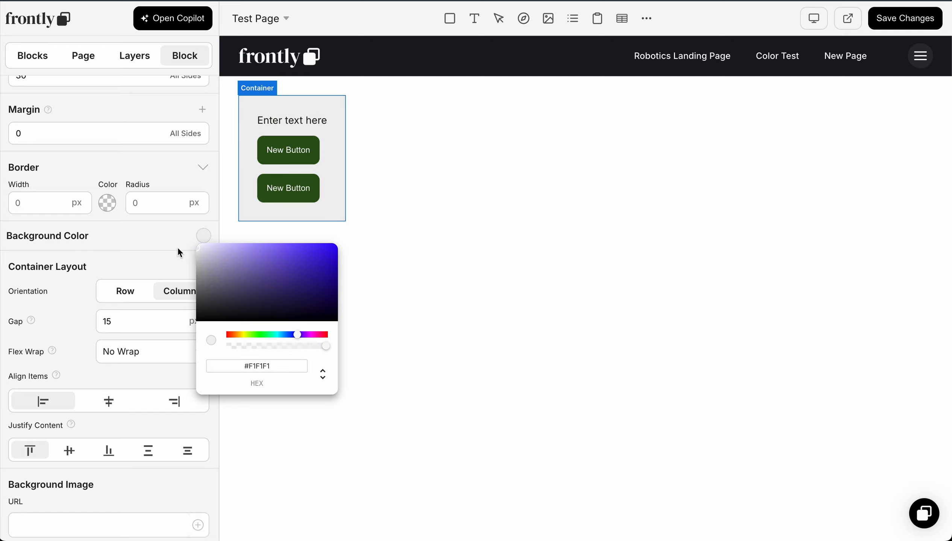
click(157, 233)
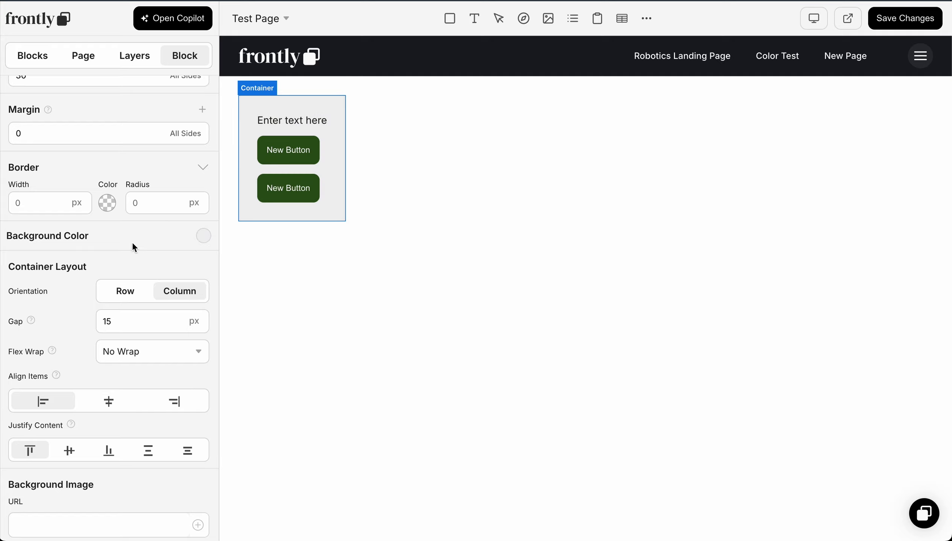
- Give the container a 1 px grey border
click(36, 202)
text(1)
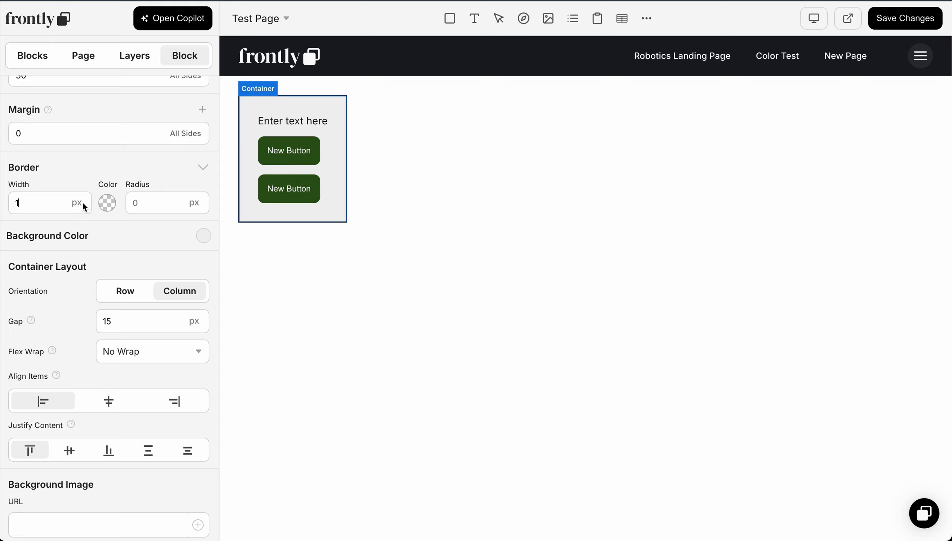
click(107, 206)
drag(100, 223, 120, 180)
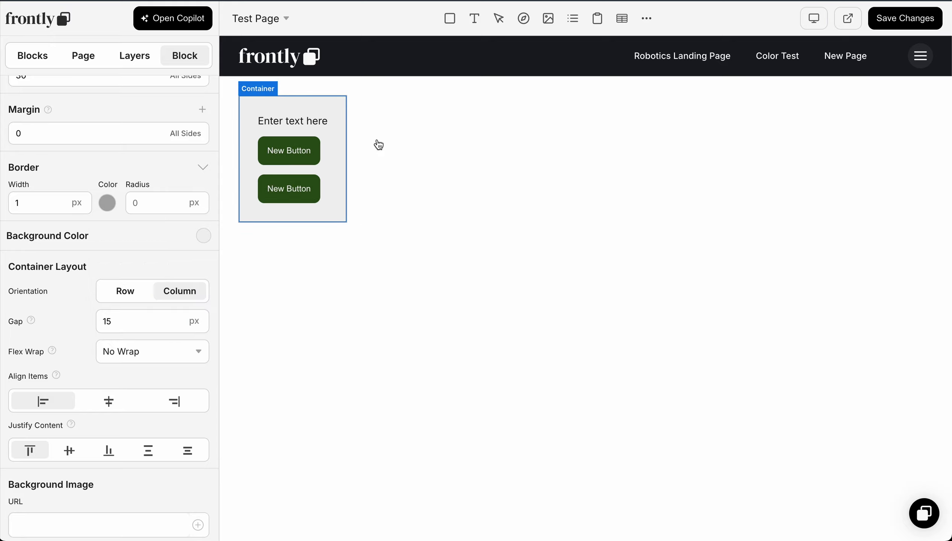
click(378, 145)
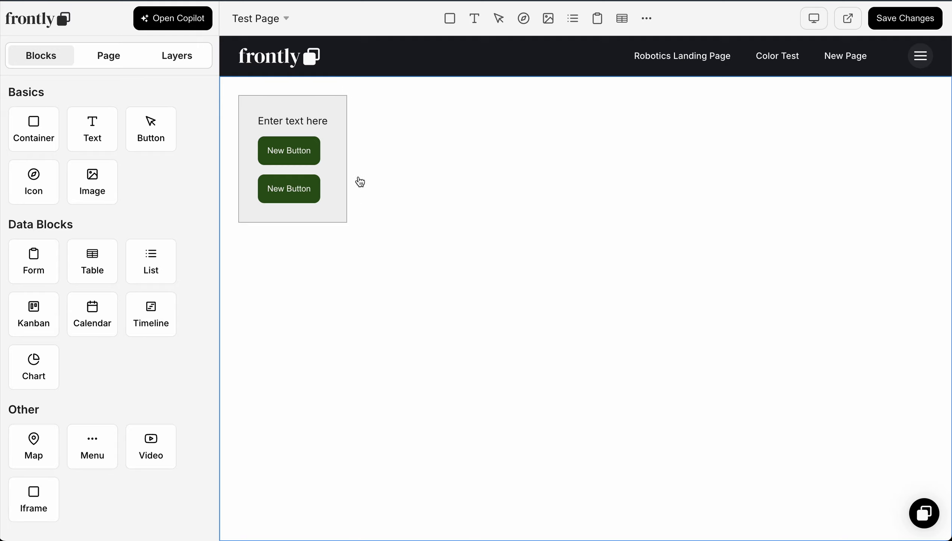
- Set the container's border radius to 30 px
click(346, 114)
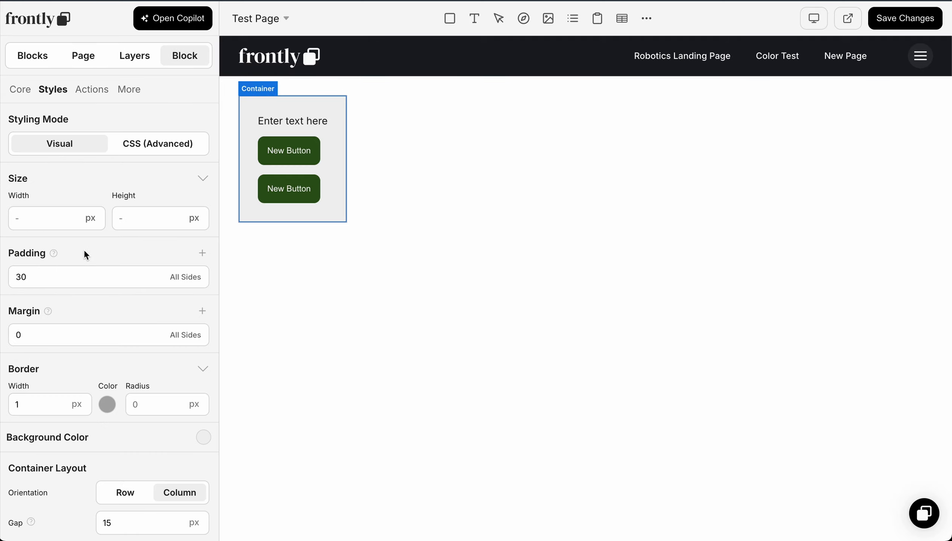
scroll(121, 323, down, 3)
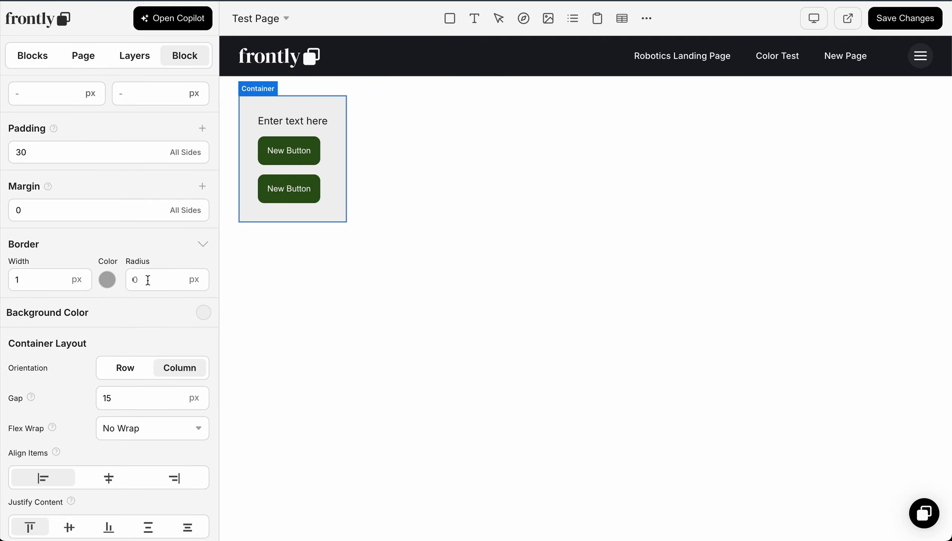
click(148, 280)
text(30)
click(351, 295)
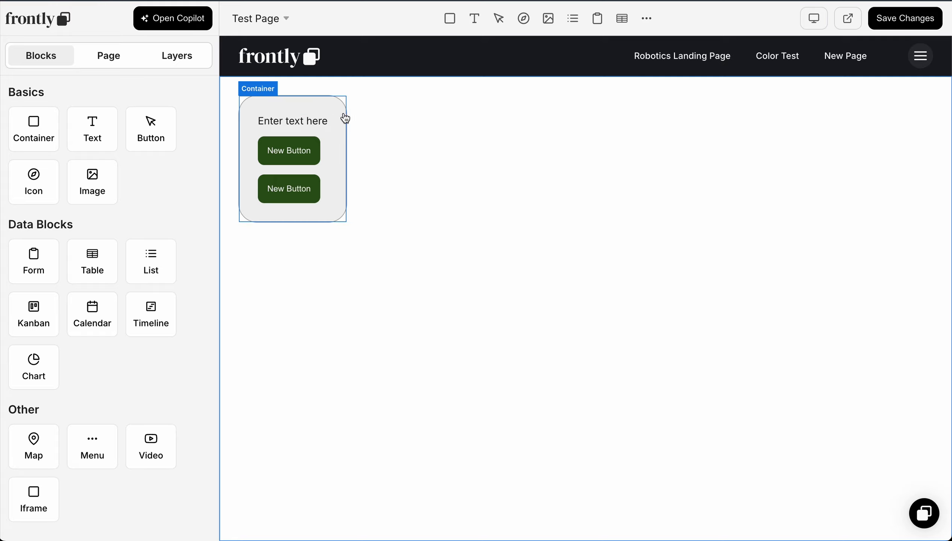
- Set the font of the "Enter text here" block to 30 px Bold
click(297, 122)
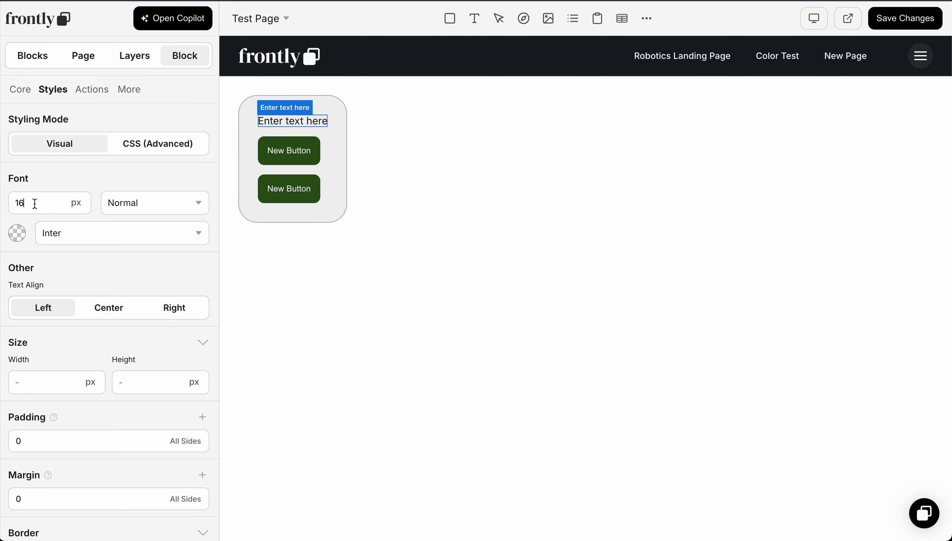
drag(33, 204, 4, 206)
text(30)
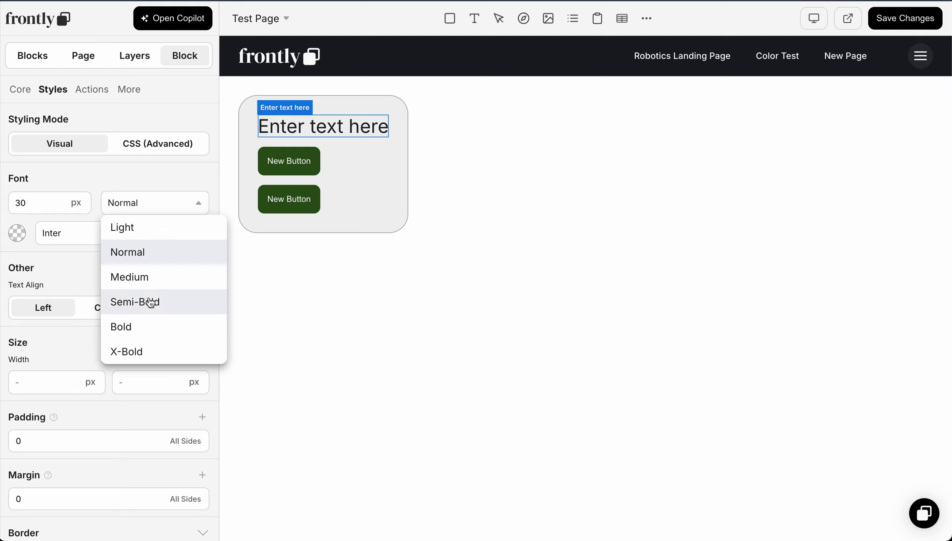
click(153, 328)
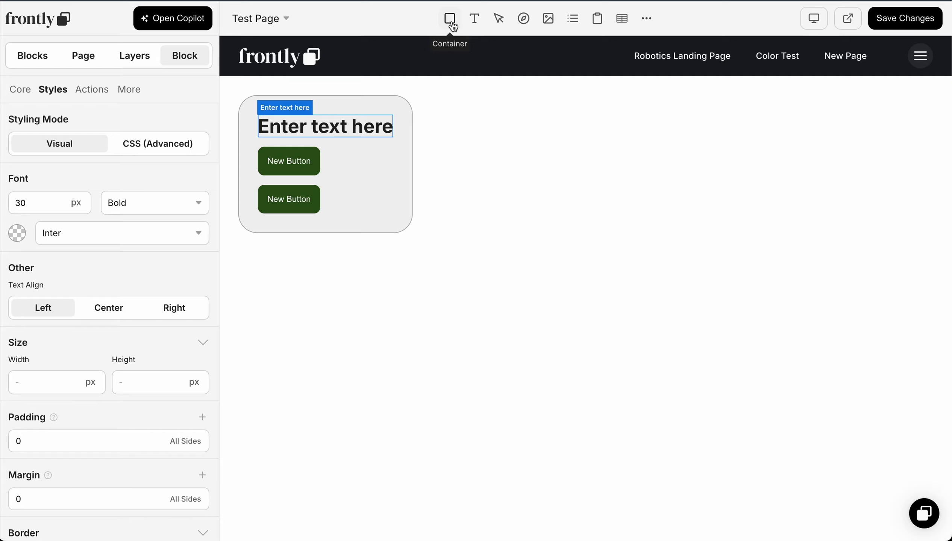
- Add a nested container below the "Enter text here" block and move both buttons into it
drag(451, 25, 355, 150)
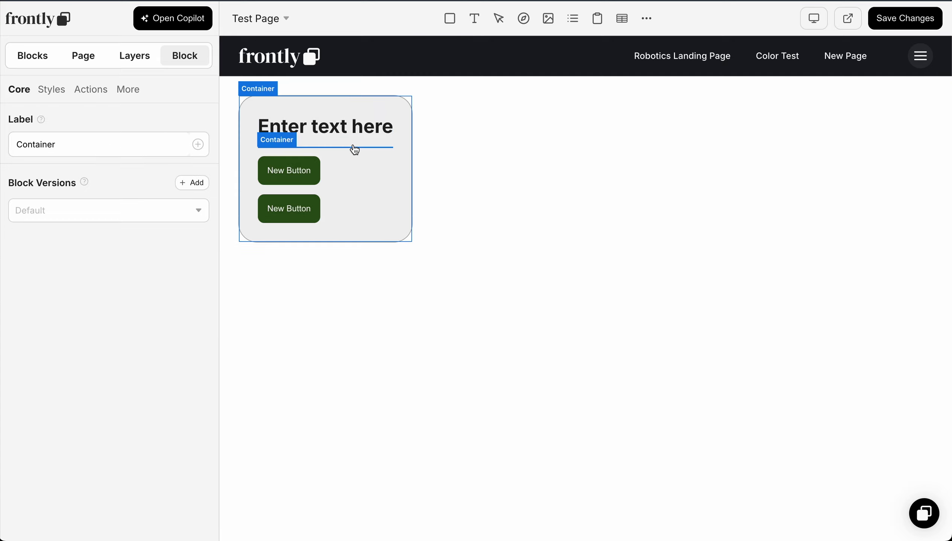
click(127, 60)
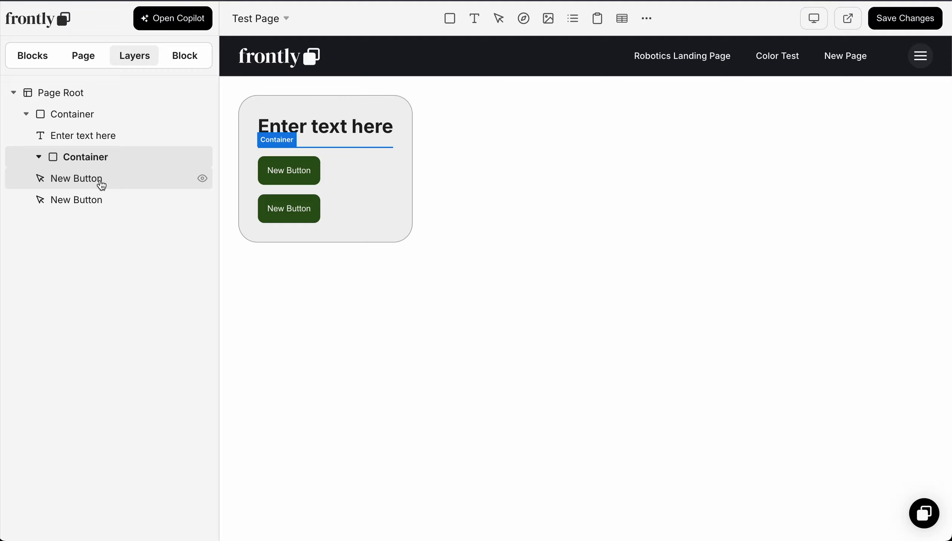
drag(102, 185, 115, 163)
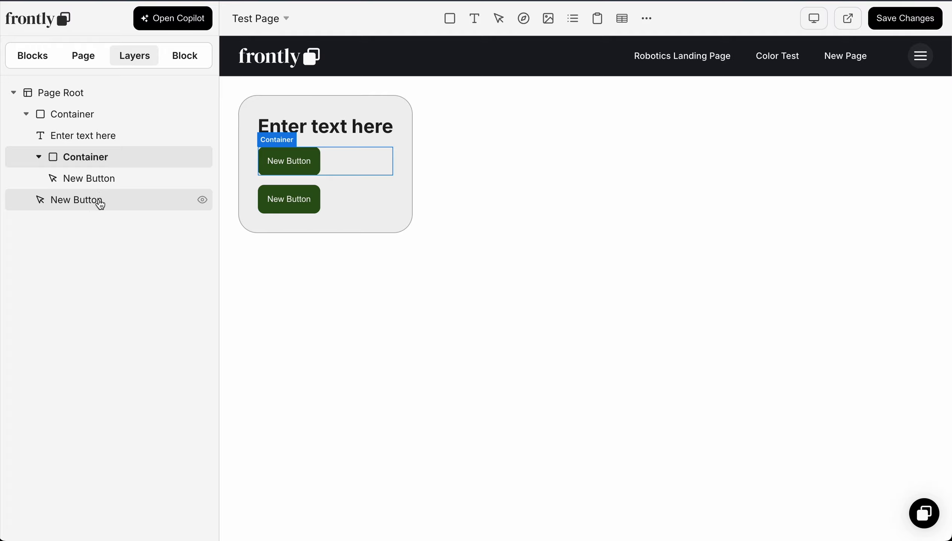
drag(98, 201, 120, 162)
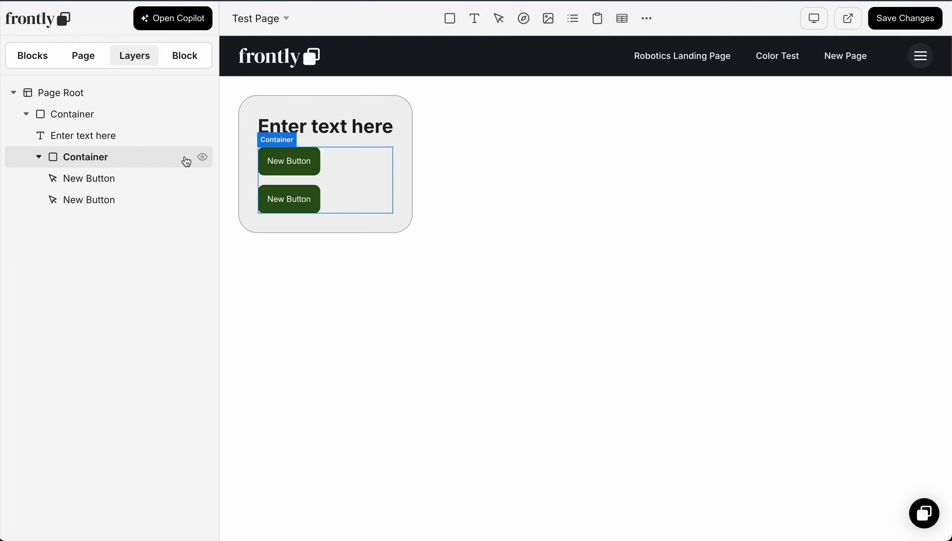
- Set the layout orientation of the nested container holding the two buttons to Row
click(145, 160)
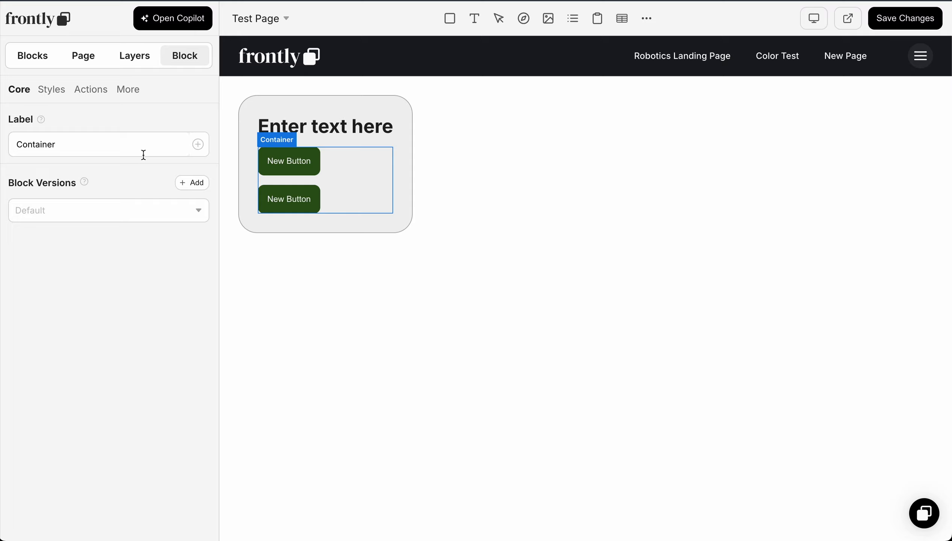
click(56, 91)
scroll(140, 369, down, 5)
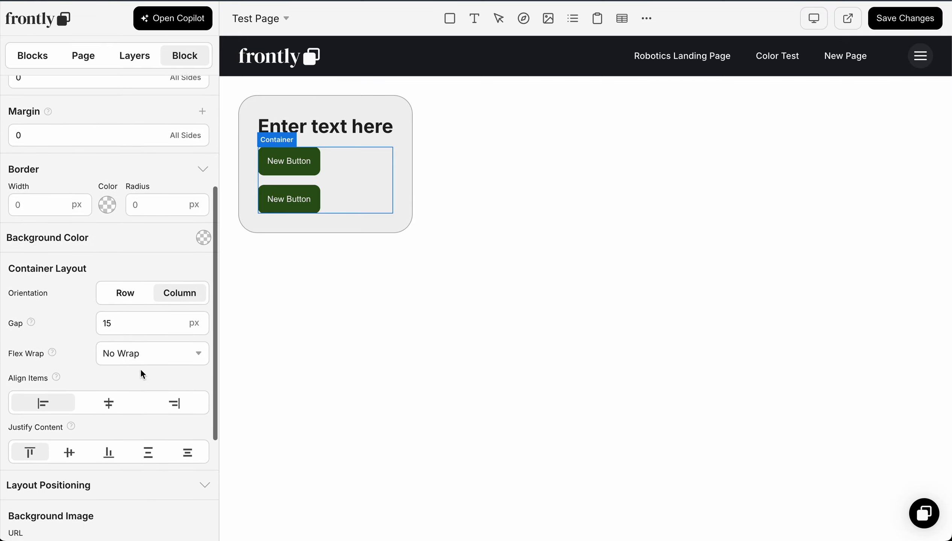
click(126, 298)
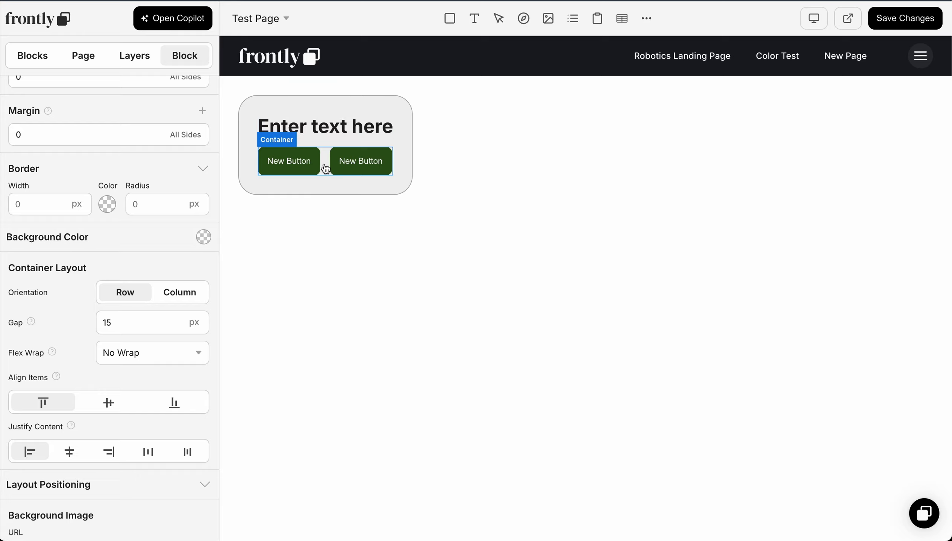
click(467, 137)
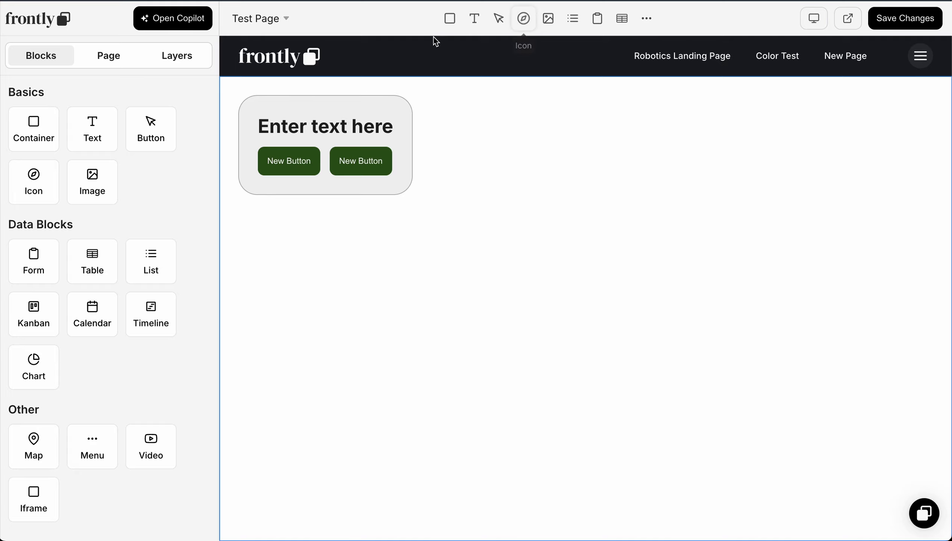
- Add an icon block above the text in the outer container and choose the filled circle with a down-right arrow for it
drag(435, 42, 300, 115)
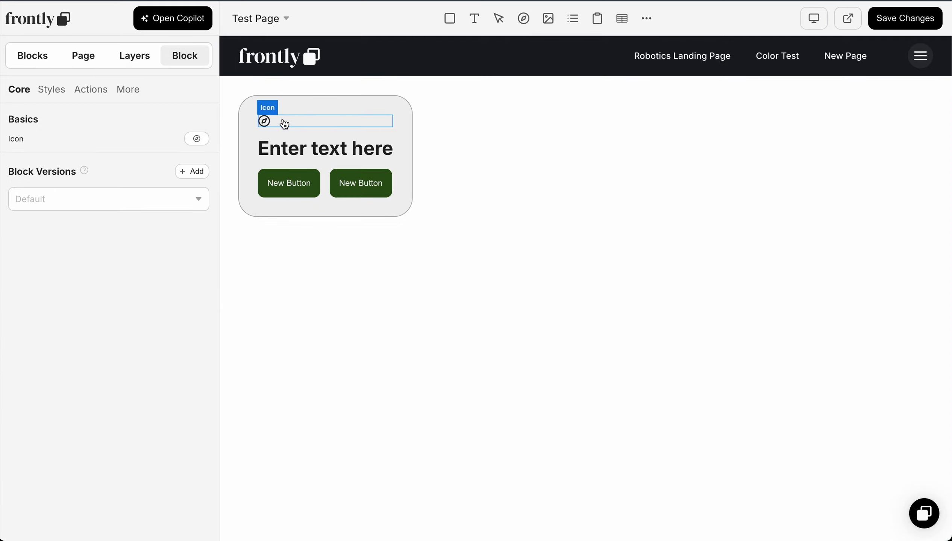
click(193, 138)
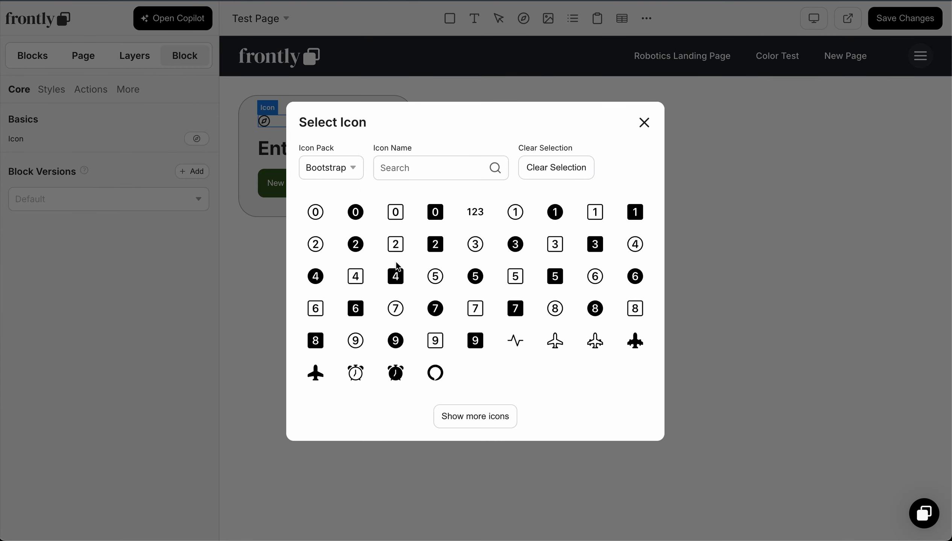
click(464, 417)
scroll(465, 260, down, 3)
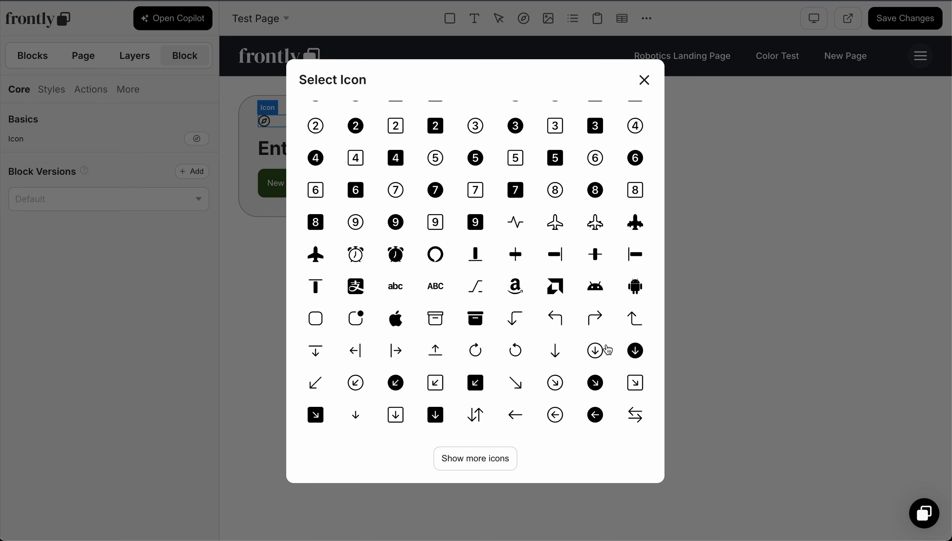
click(595, 383)
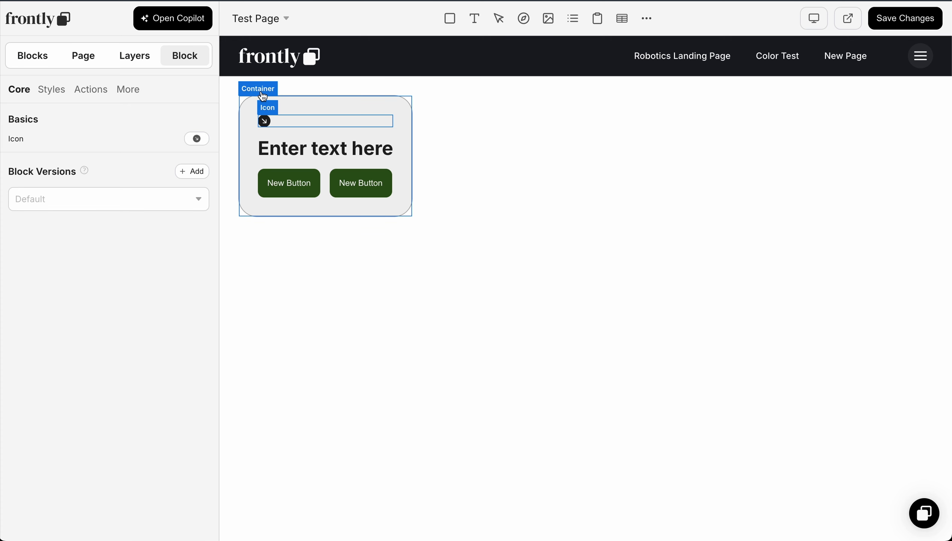
- Set the height of the icon block to 60 px
click(52, 90)
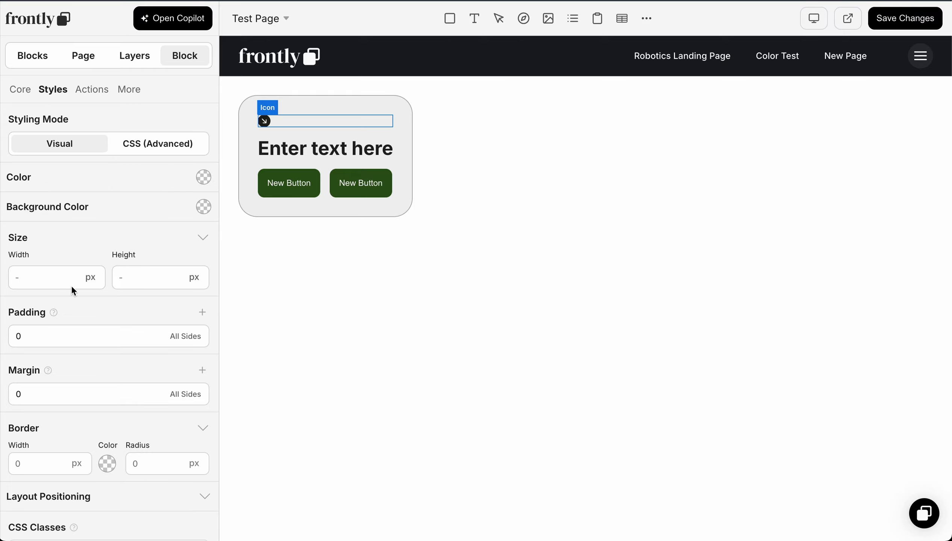
click(142, 275)
text(60)
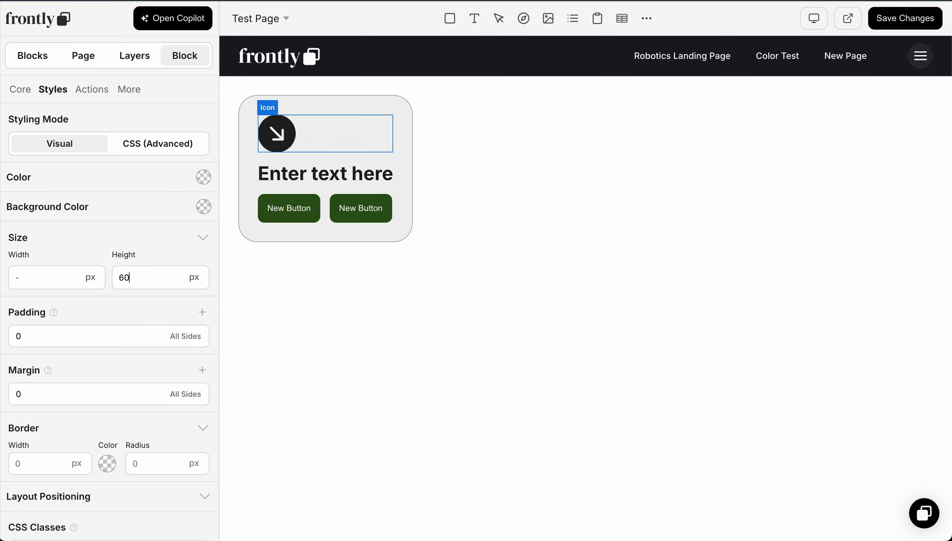
- Align the outer container's items to the center, trying right alignment before returning to center
click(319, 103)
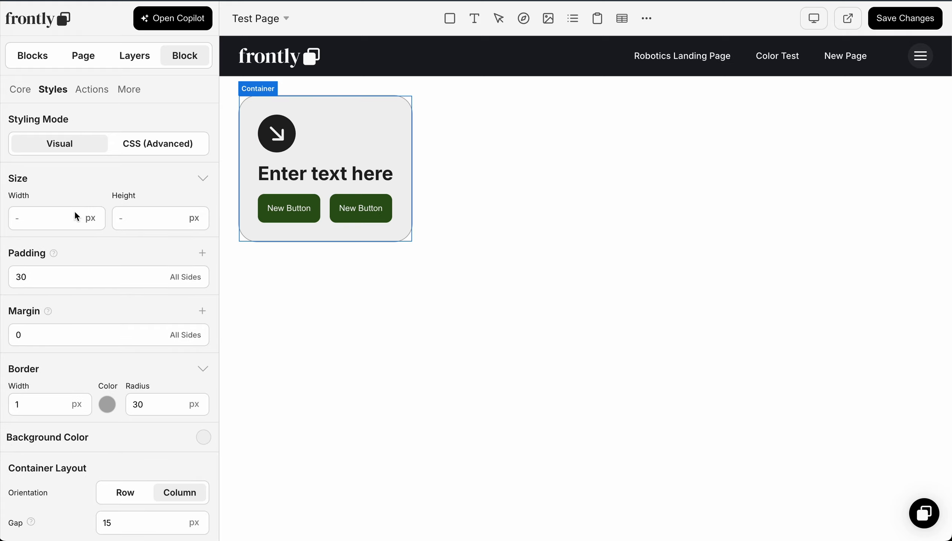
scroll(137, 359, down, 8)
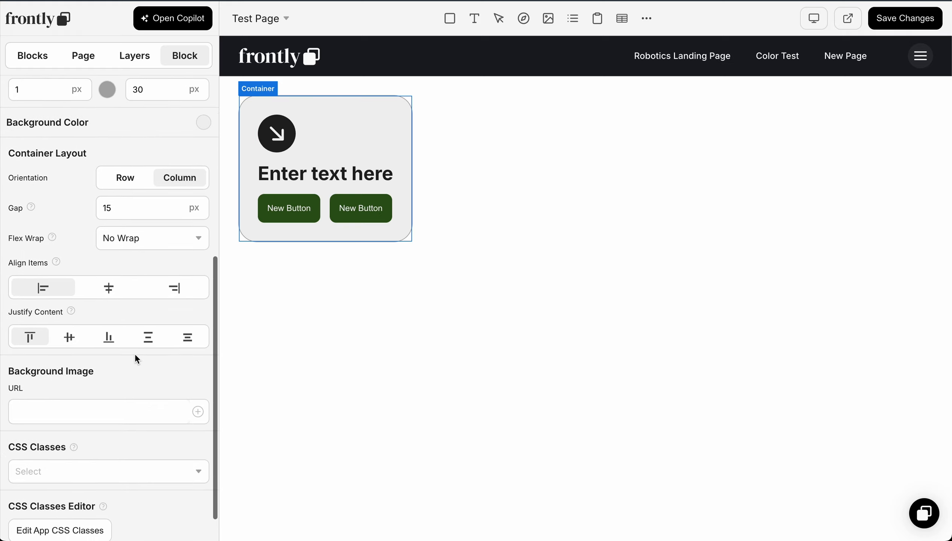
scroll(114, 309, up, 1)
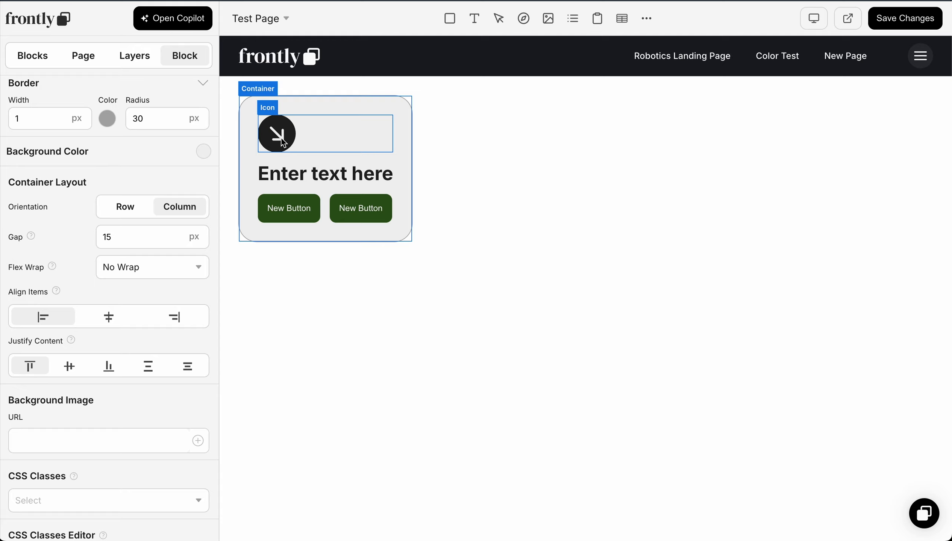
click(111, 321)
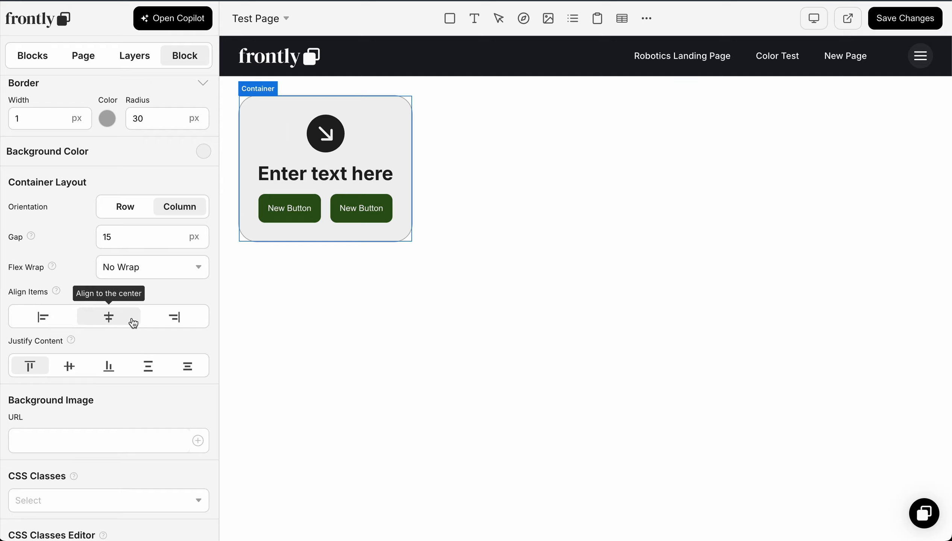
click(173, 319)
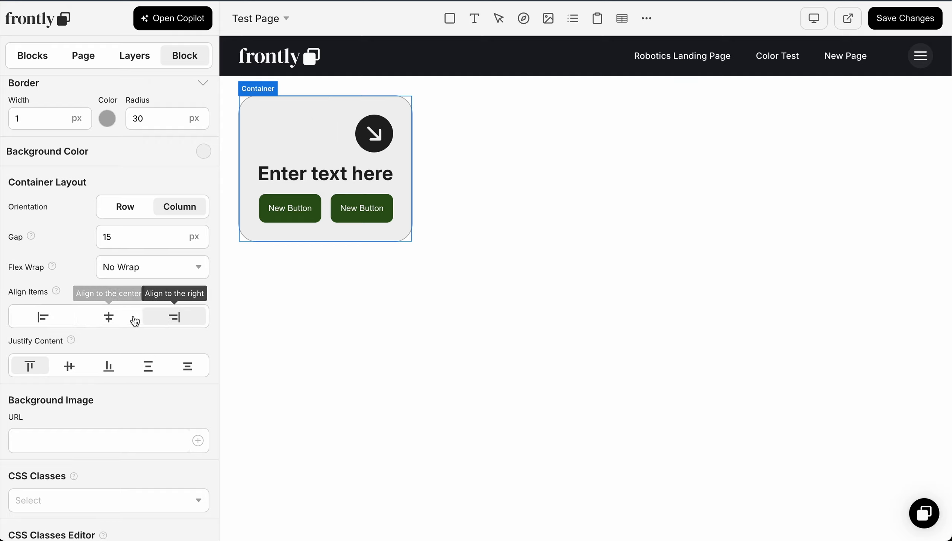
click(123, 322)
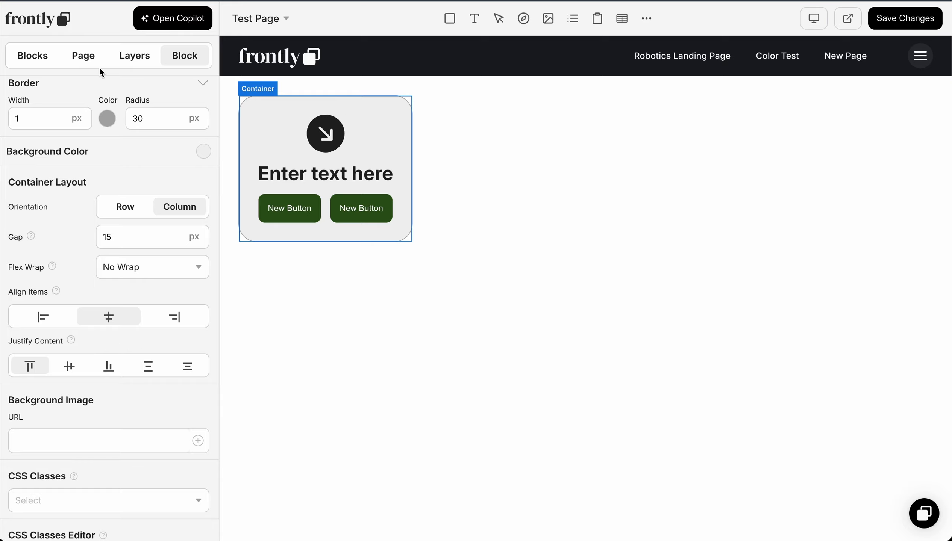
- Set the outer container's height to 500 px
scroll(92, 144, up, 8)
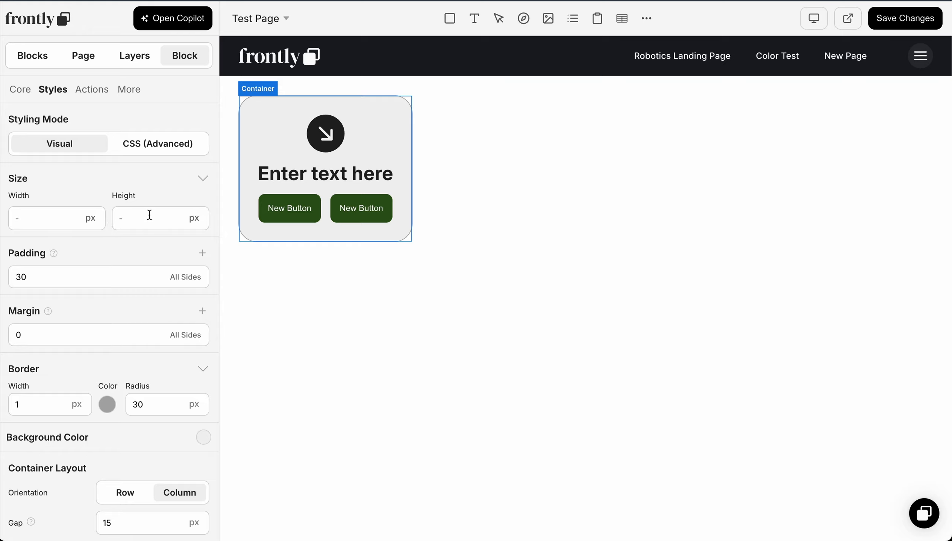
text(500)
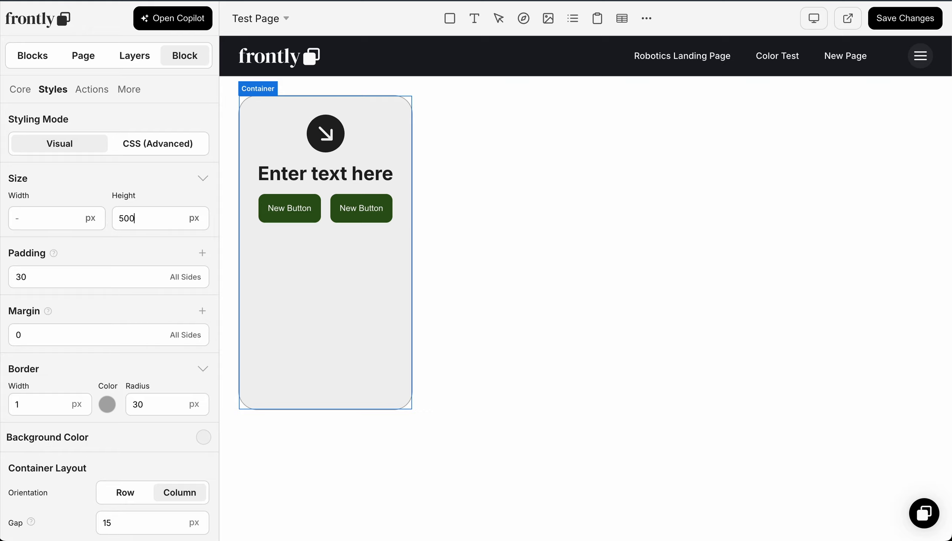
- Try center, bottom, space-between and space-around for the outer container's Justify Content, and return it to top
scroll(180, 331, down, 6)
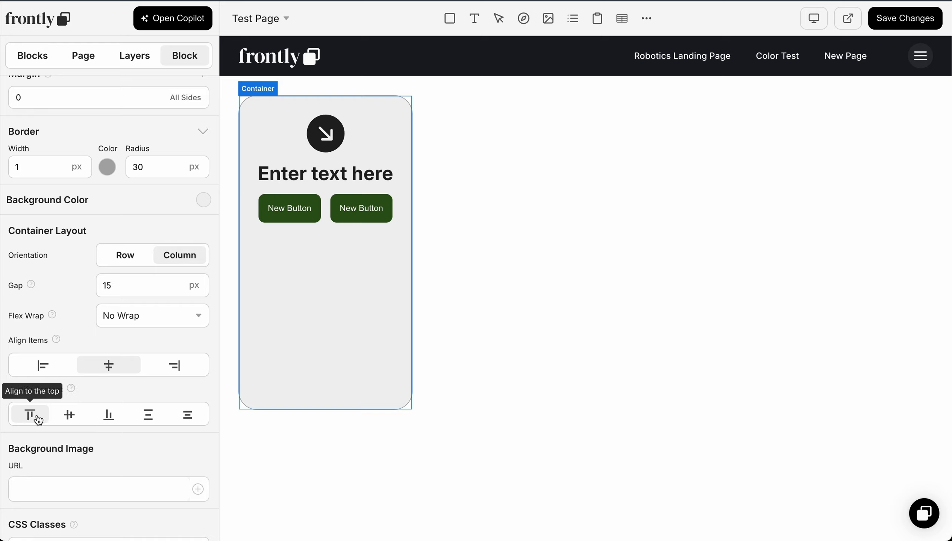
click(70, 420)
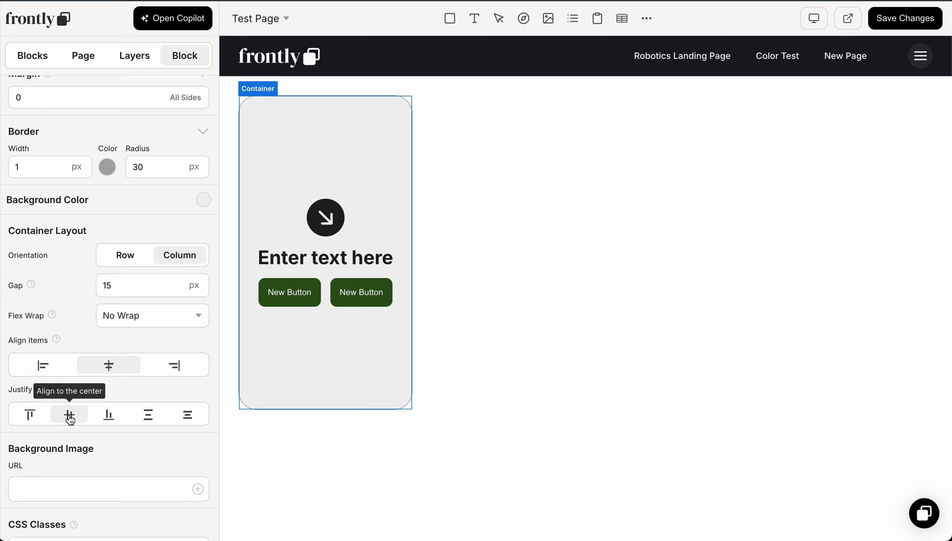
click(112, 416)
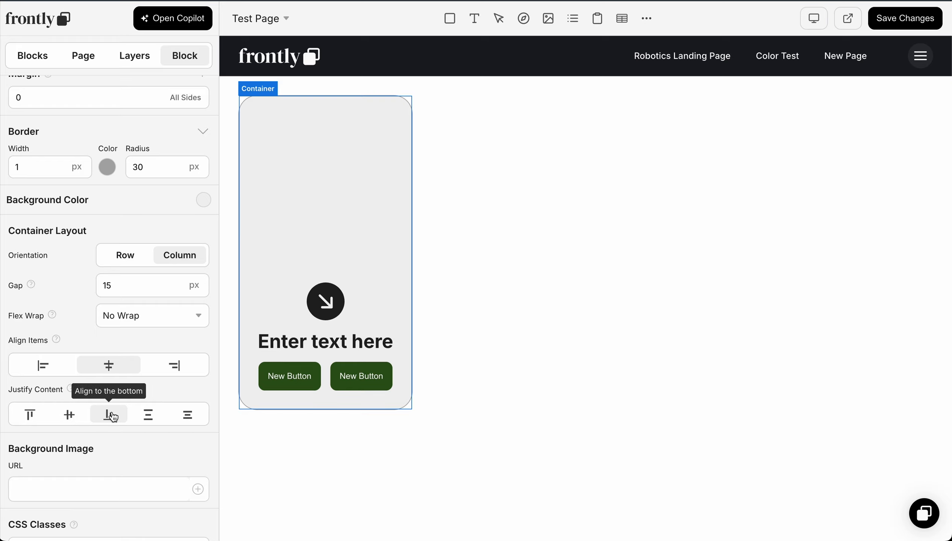
click(152, 417)
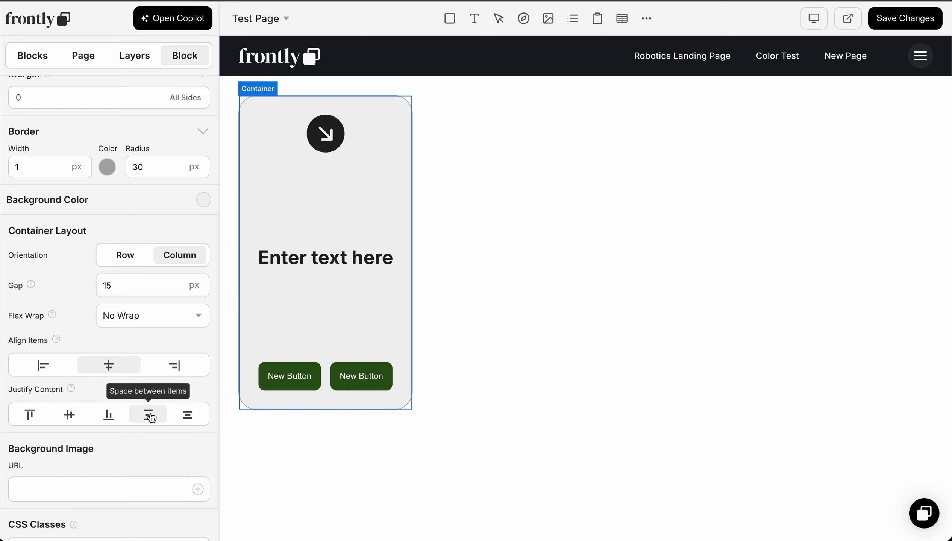
click(188, 416)
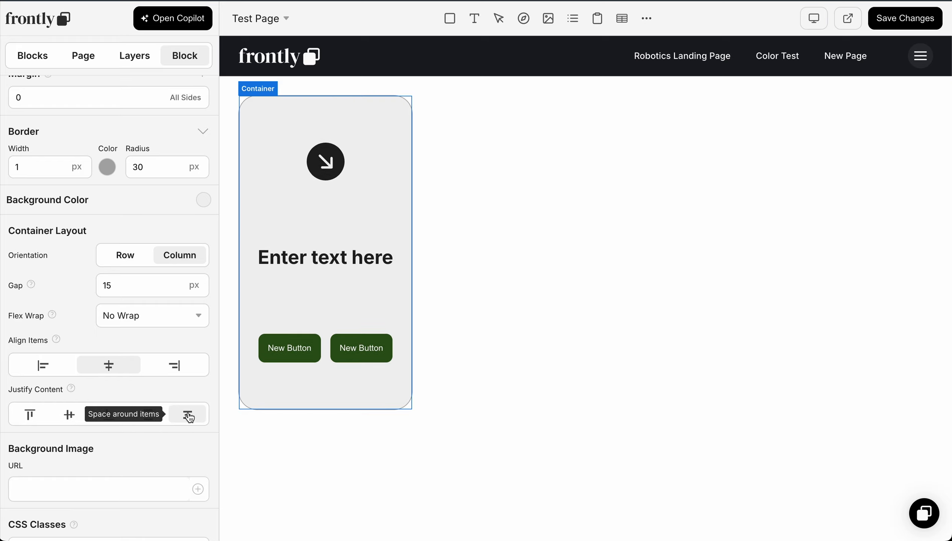
click(149, 416)
click(190, 417)
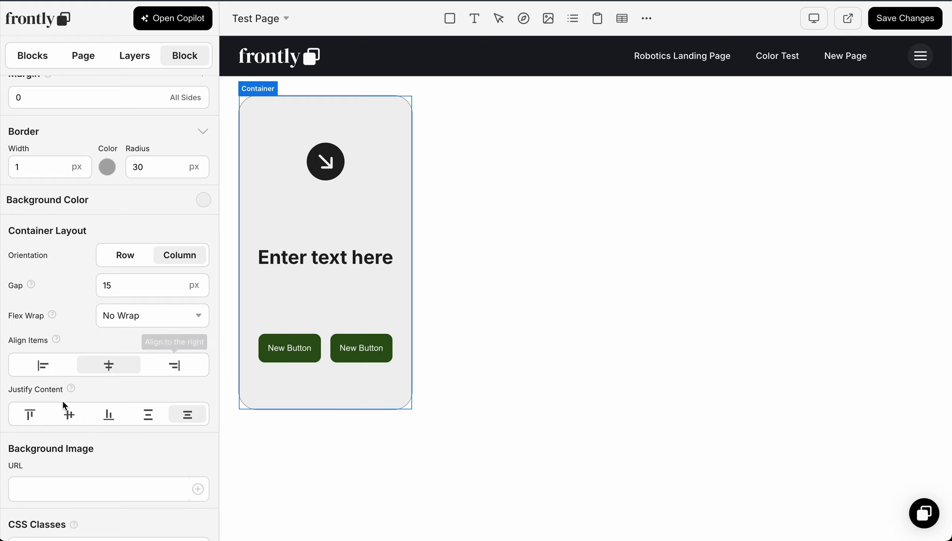
click(31, 415)
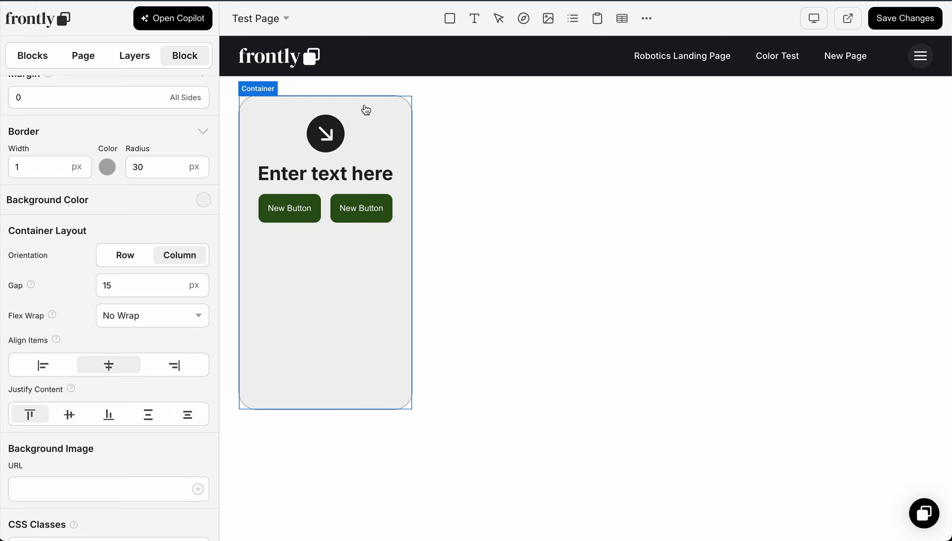
scroll(86, 151, up, 5)
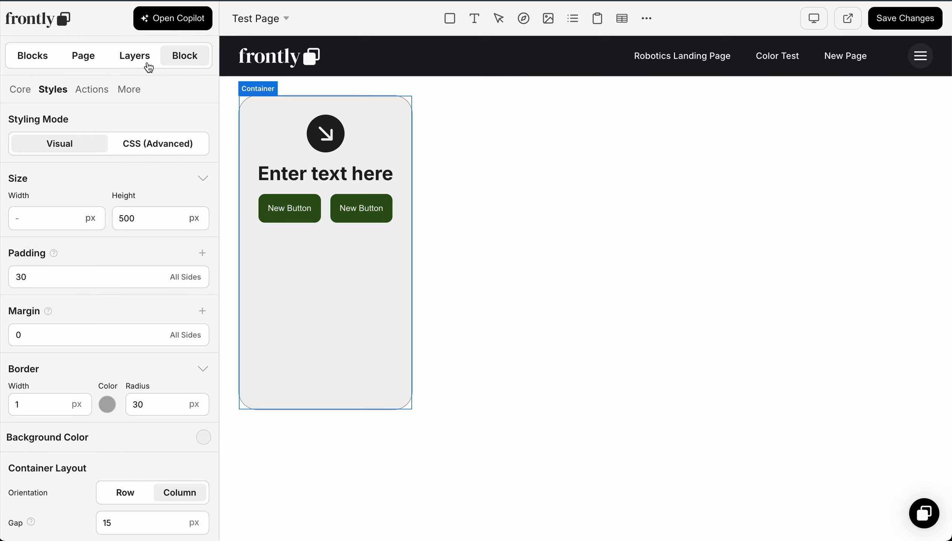
click(646, 18)
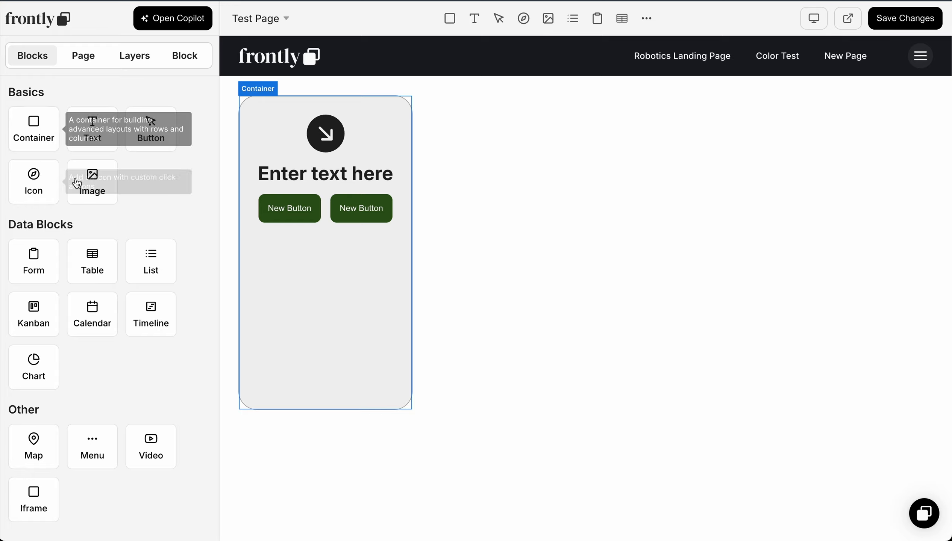
- Browse the available step types for the first button's click action and add a Navigate To Page step
click(291, 212)
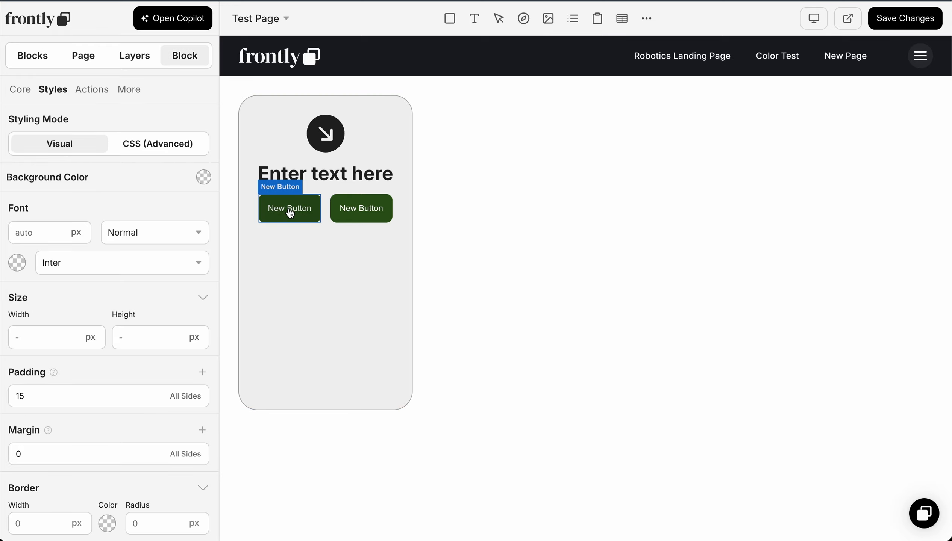
click(20, 90)
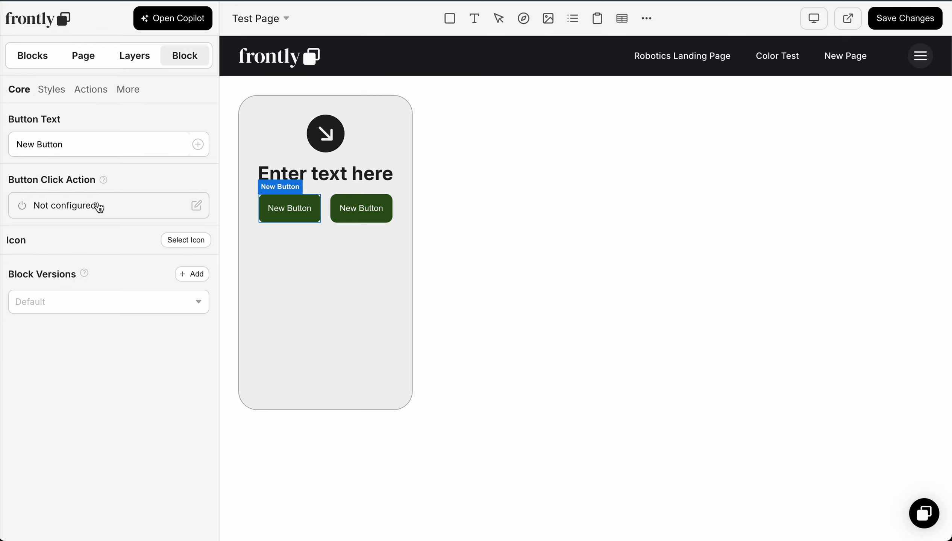
click(113, 211)
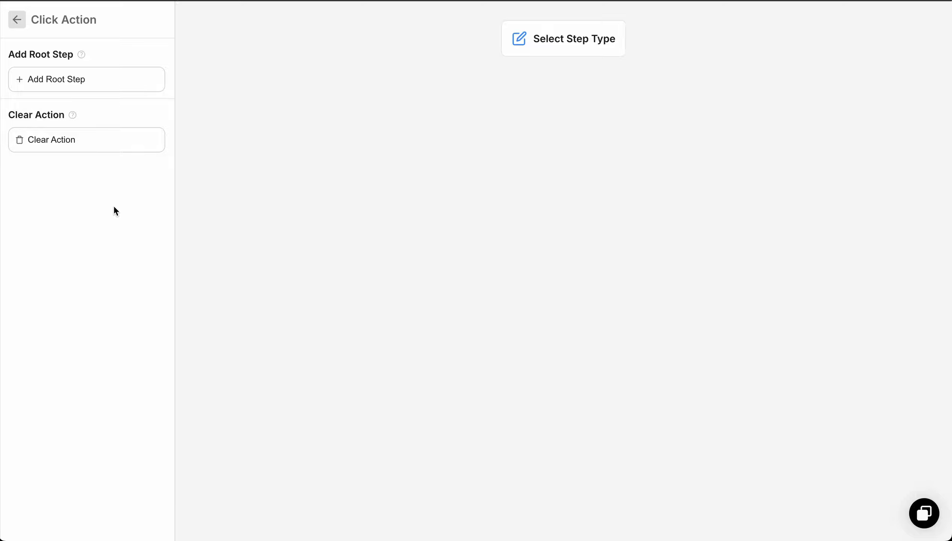
click(533, 43)
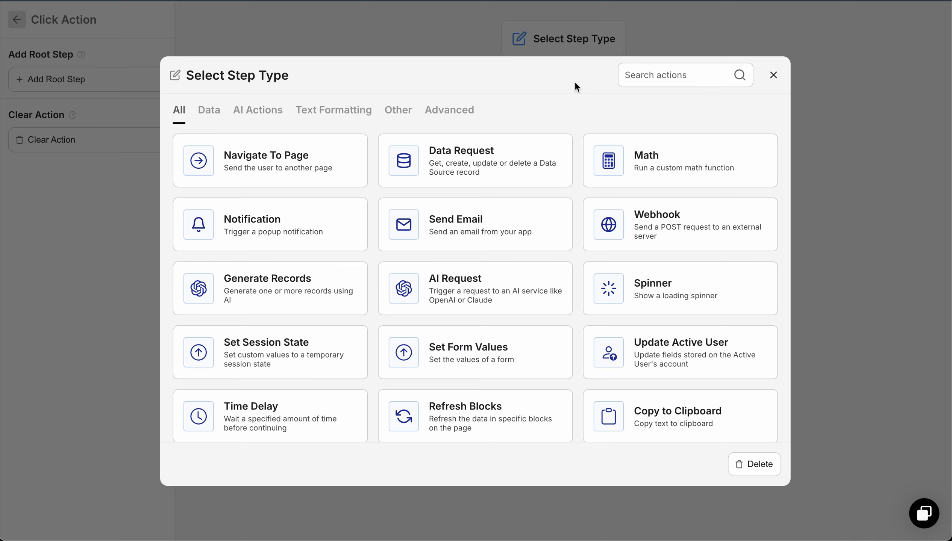
scroll(473, 282, down, 3)
scroll(474, 282, up, 3)
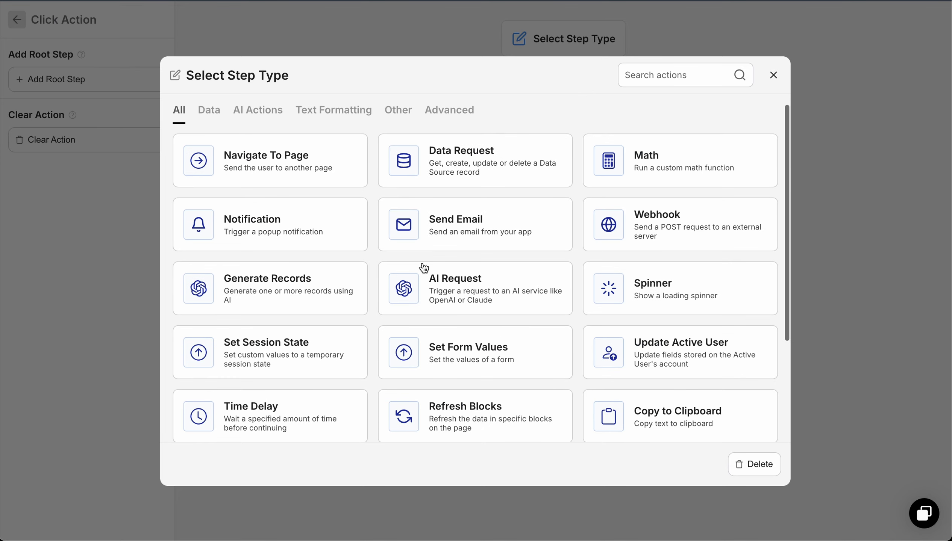
scroll(424, 268, down, 3)
scroll(496, 325, up, 3)
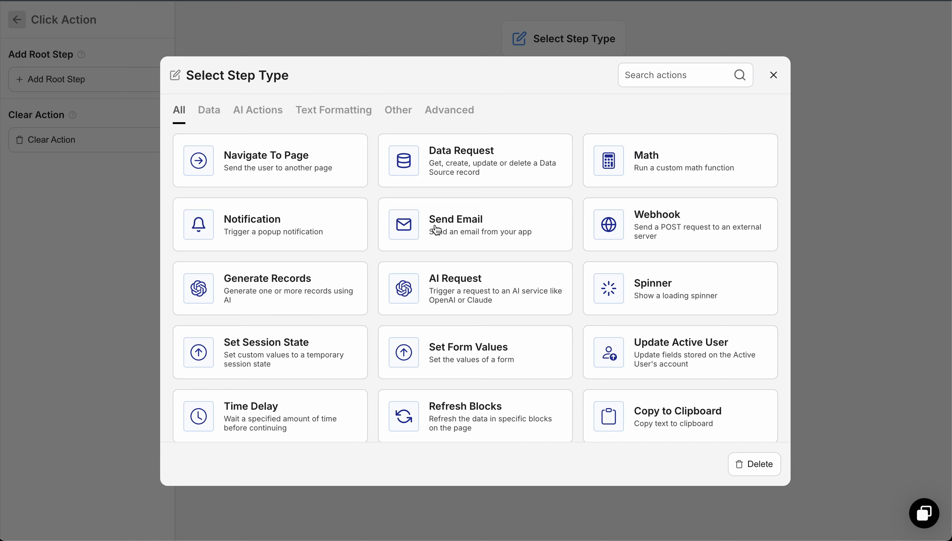
click(304, 169)
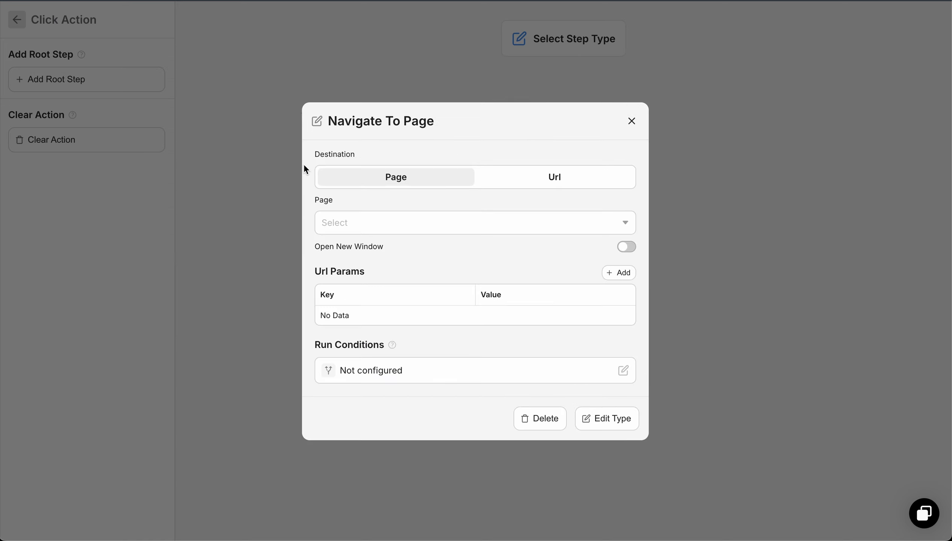
- Set the Navigate To Page step's destination to Robotics Landing Page and close its settings
click(458, 229)
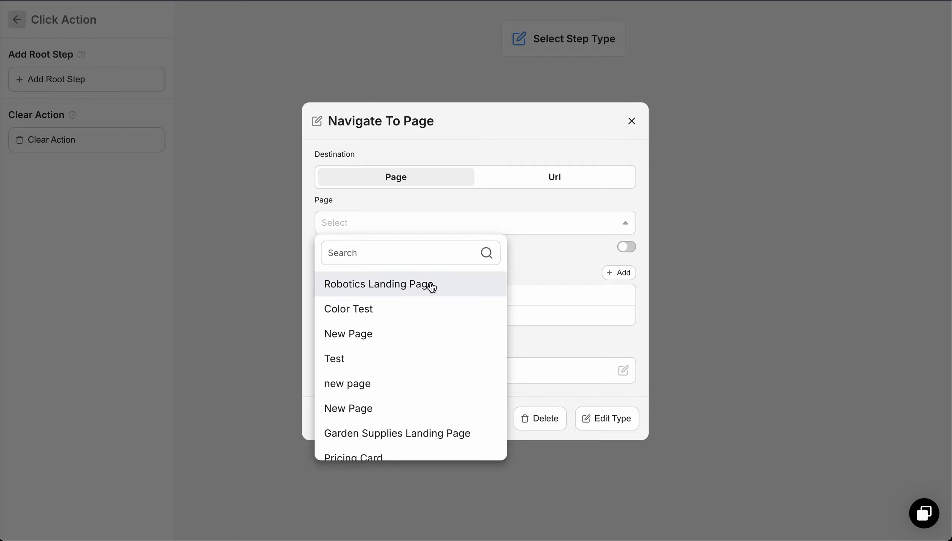
scroll(431, 291, down, 5)
scroll(431, 290, up, 5)
click(411, 284)
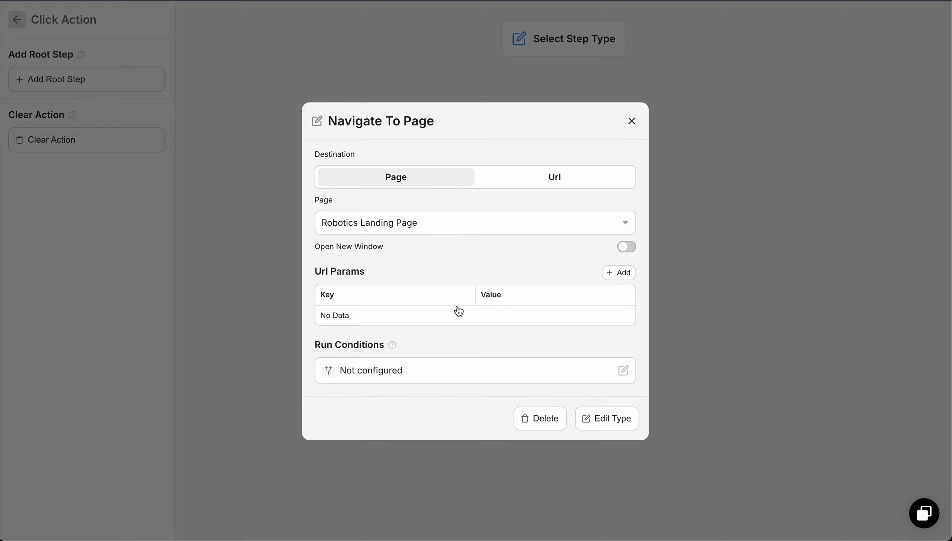
click(629, 121)
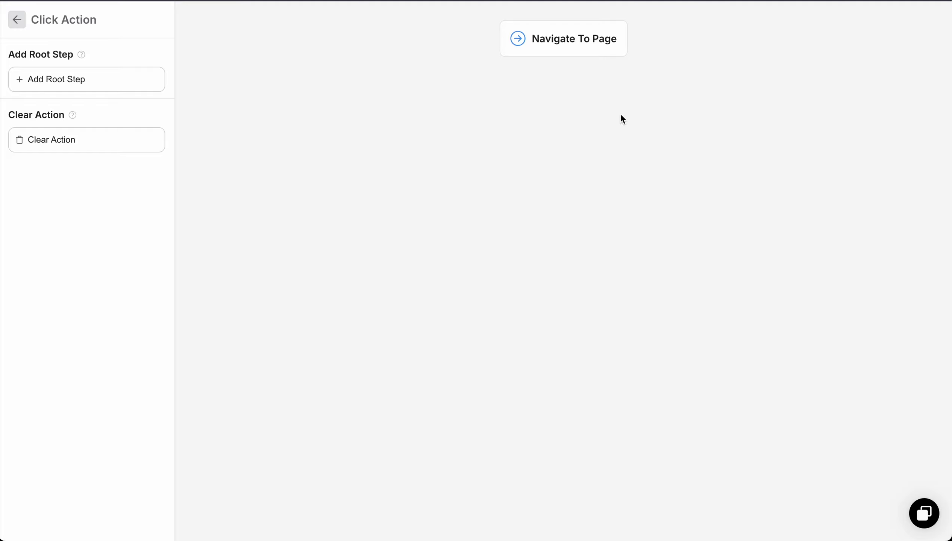
- Add a follow-up step below Navigate To Page, review the step types without choosing one, and return to the page editor
click(564, 59)
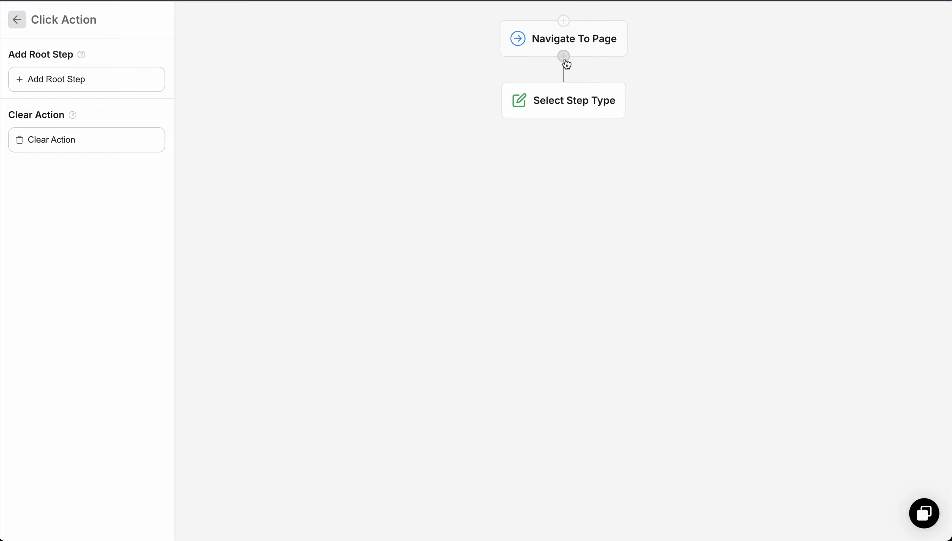
click(565, 108)
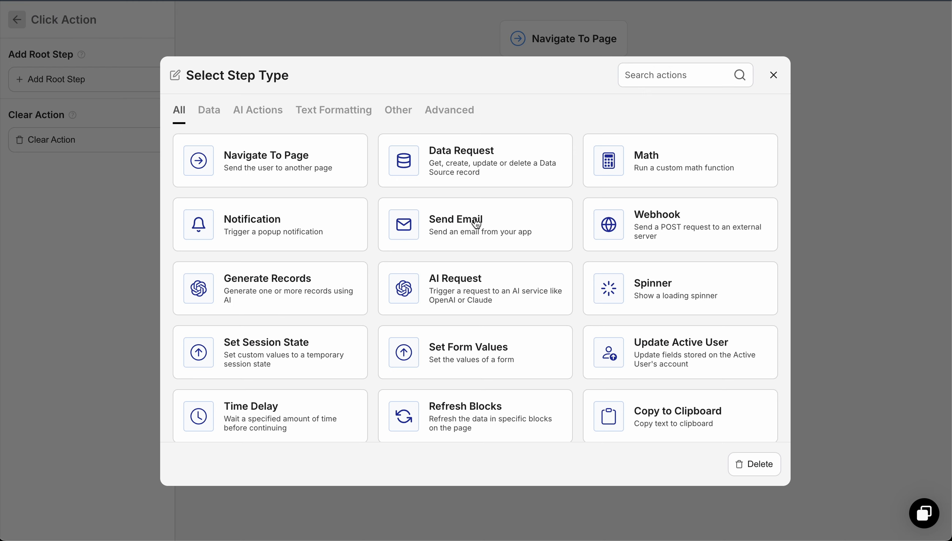
scroll(357, 340, down, 4)
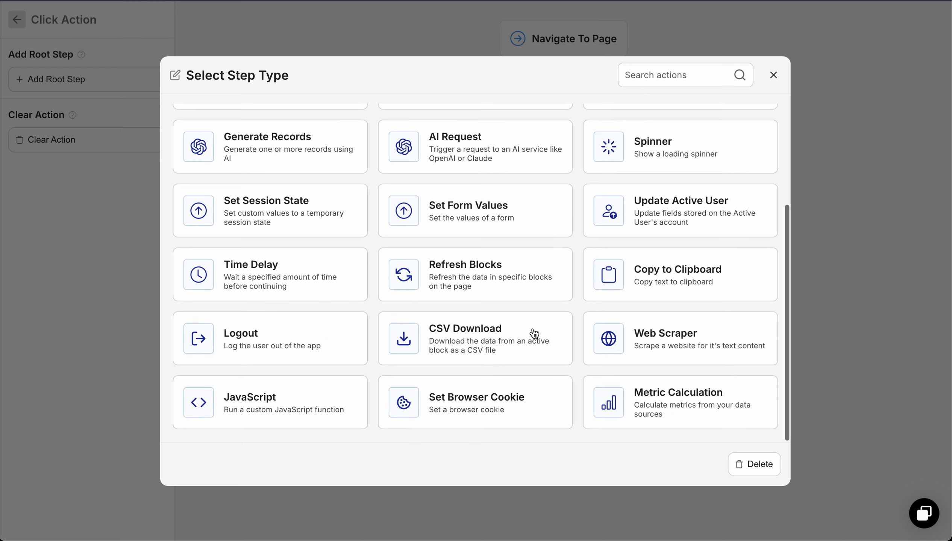
scroll(629, 368, up, 2)
scroll(629, 368, up, 2)
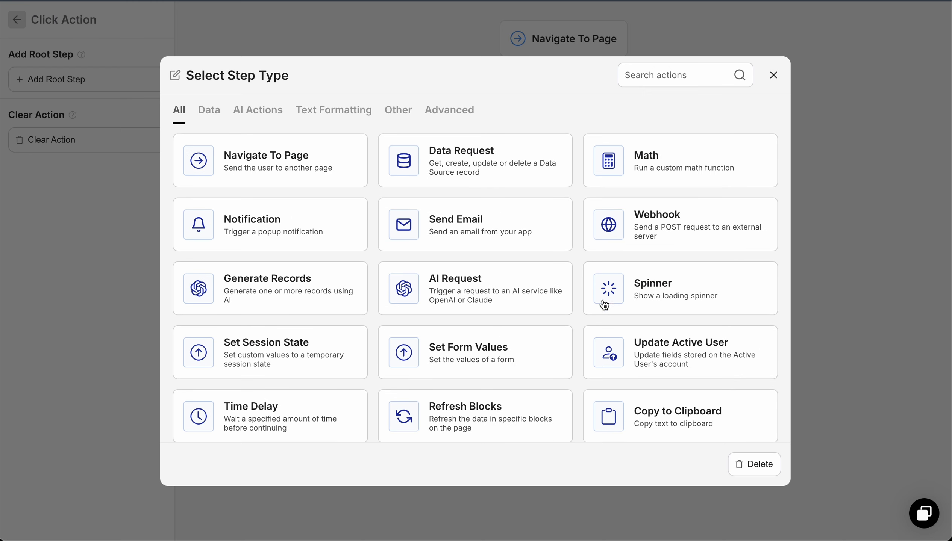
click(774, 76)
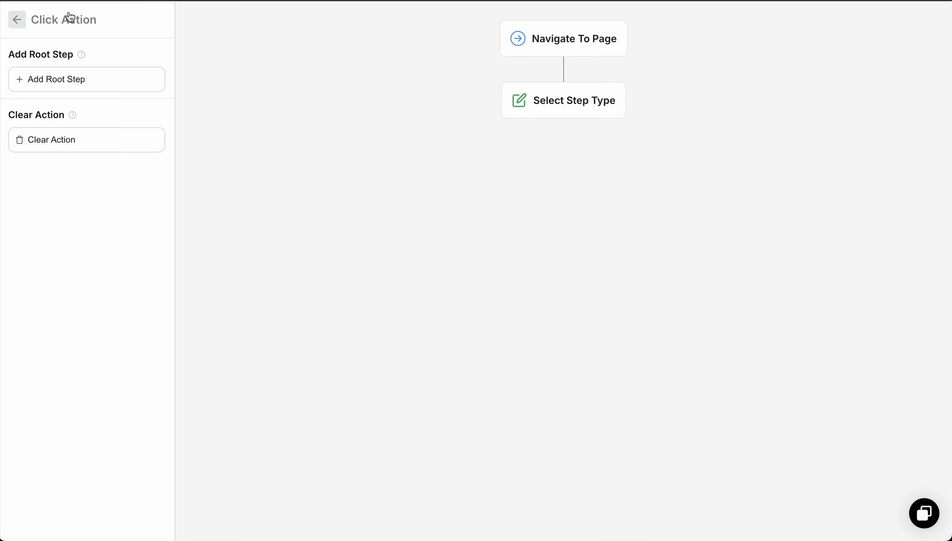
click(19, 19)
- Reload the test page to discard the unsaved layout and bring back the block library in place of Copilot
click(431, 115)
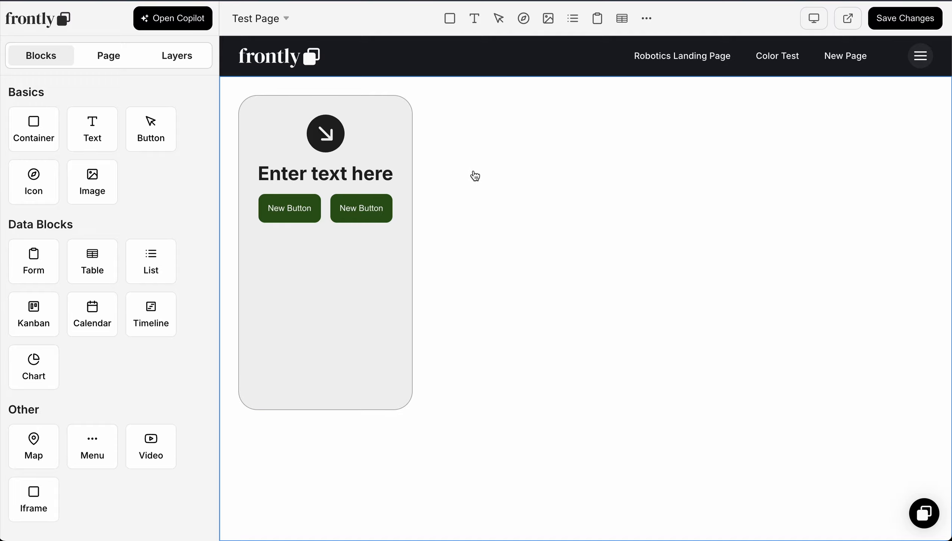
key(super+r)
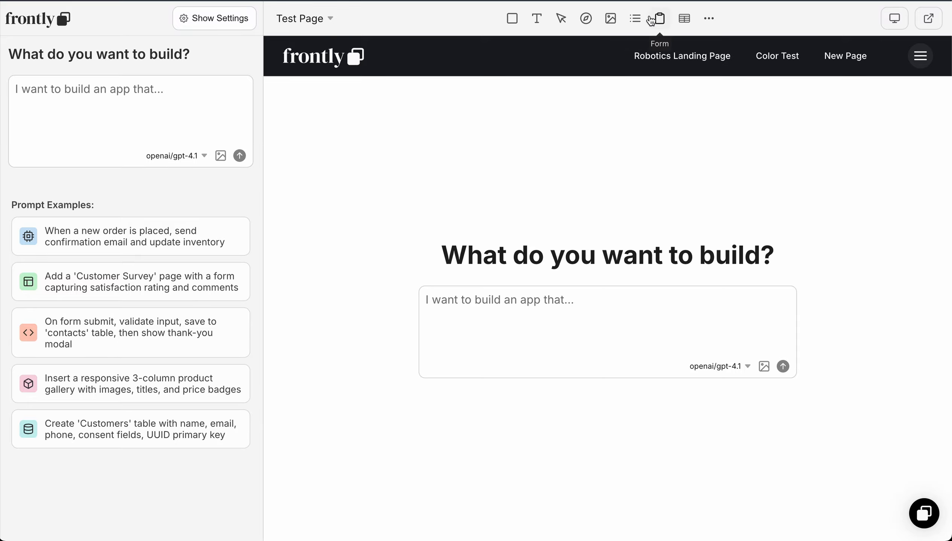
click(709, 18)
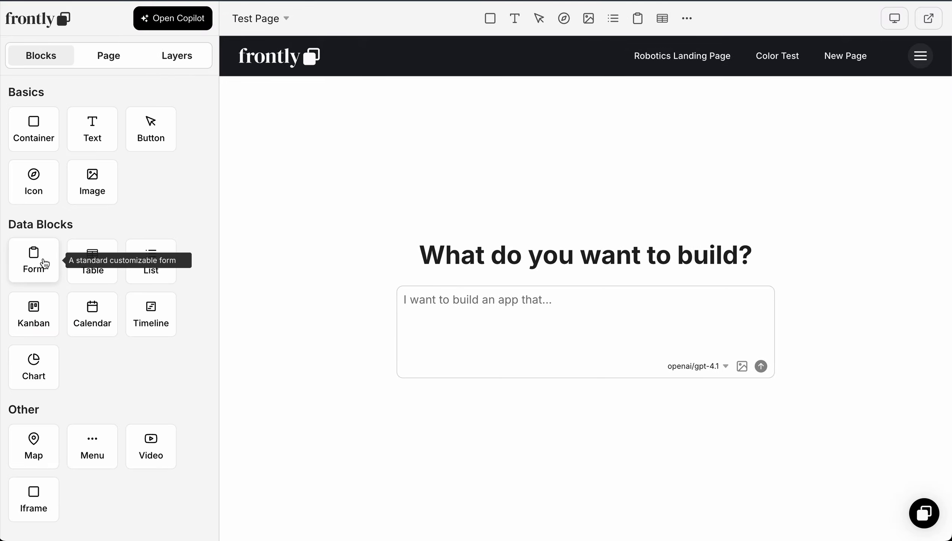
- Add a Form block to the empty page and complete its setup with the fitness_activities data source in Create mode
drag(36, 257, 232, 238)
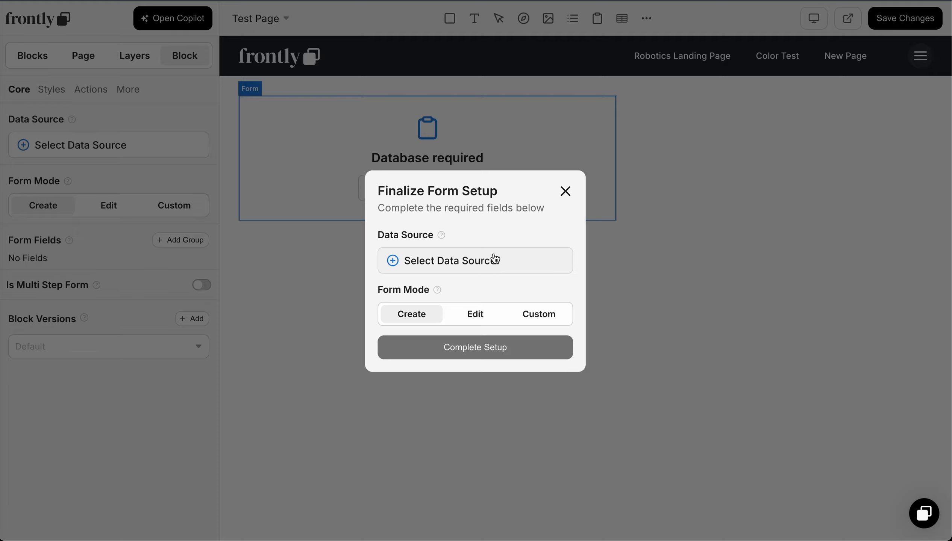
click(469, 267)
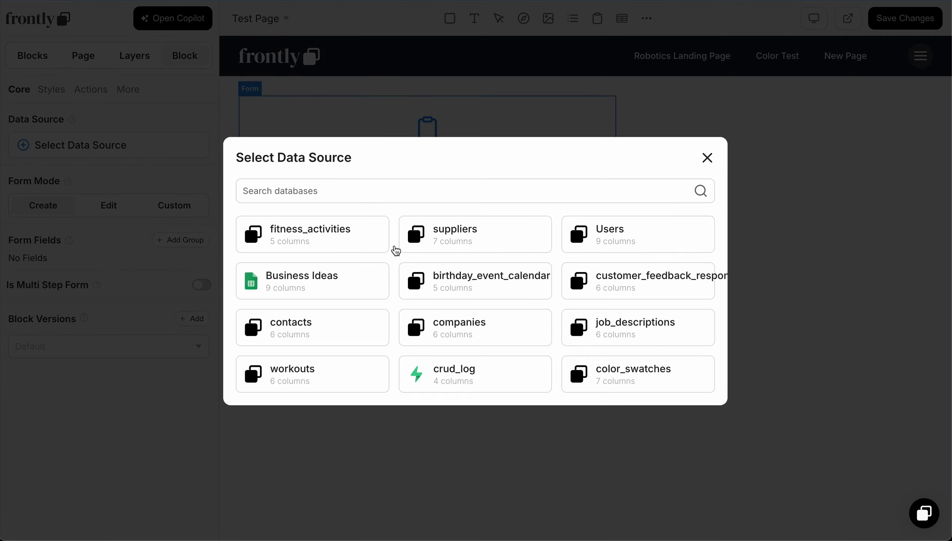
click(338, 242)
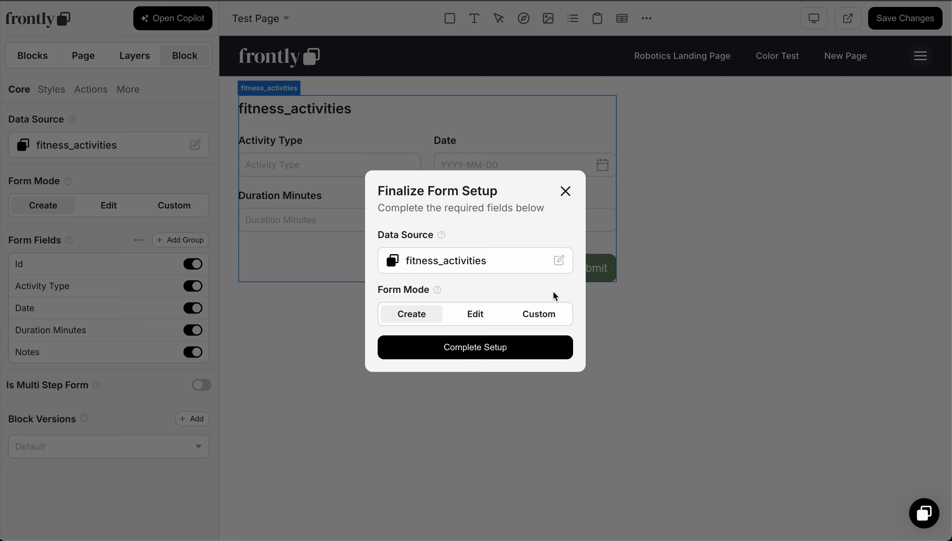
click(474, 354)
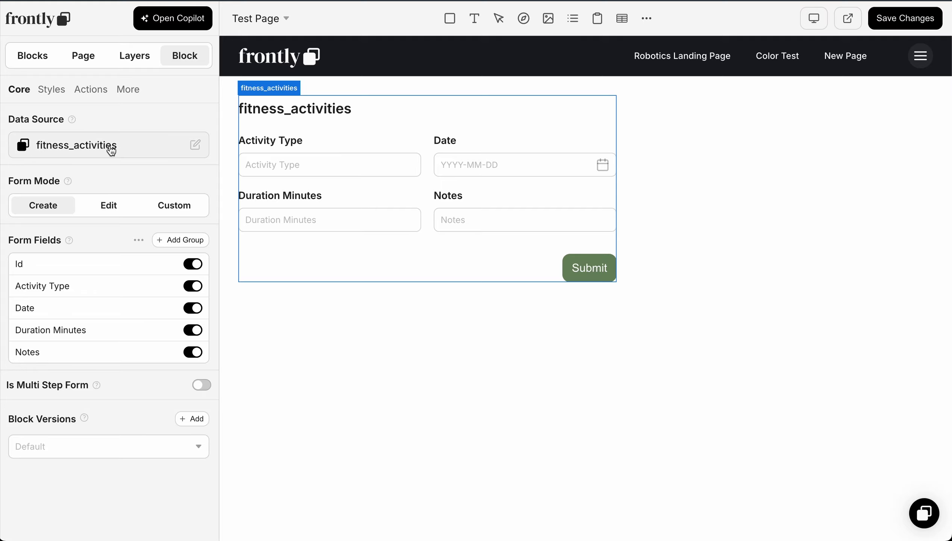
- Switch the form's data source to job_descriptions, then hide the Date Posted field and show it again
click(105, 149)
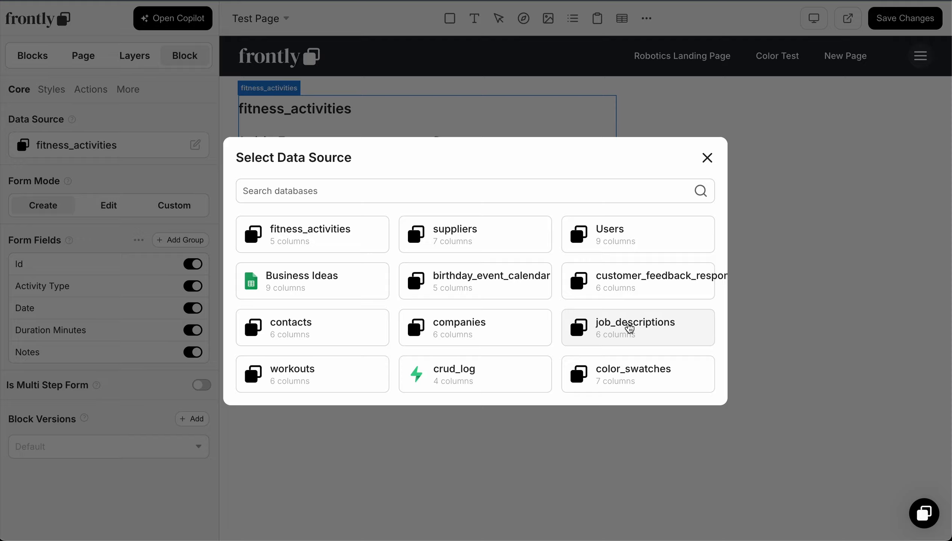
click(629, 328)
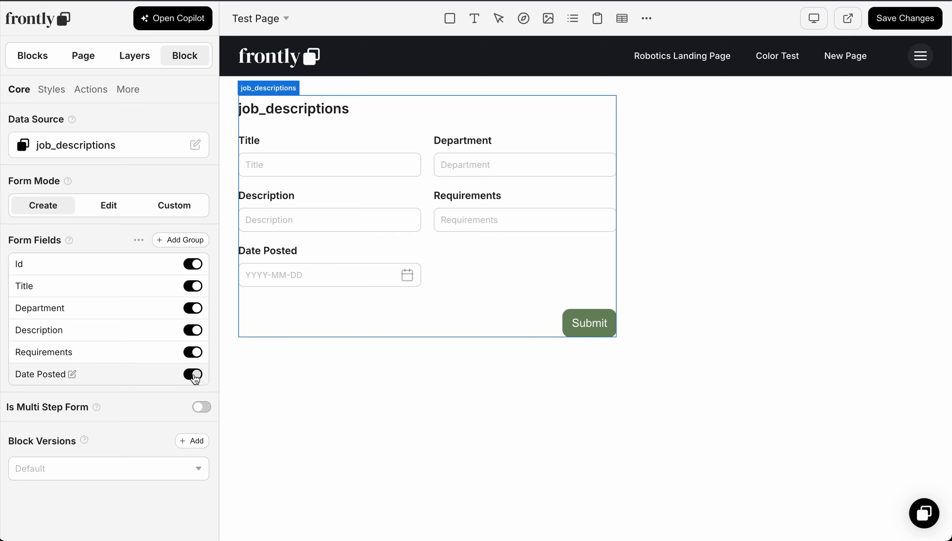
click(194, 375)
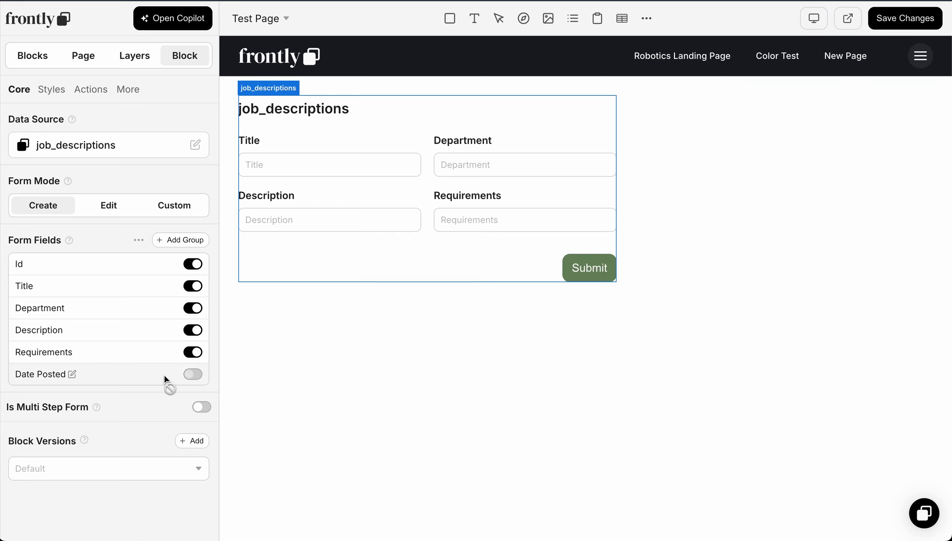
click(191, 374)
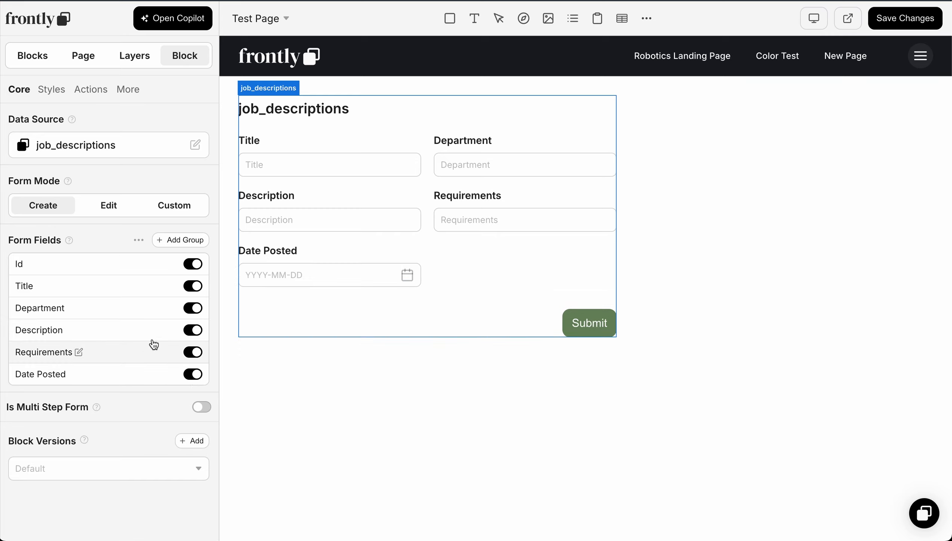
- Change the form's Description field to a Text Area with a column span of 2 and close its settings
click(314, 199)
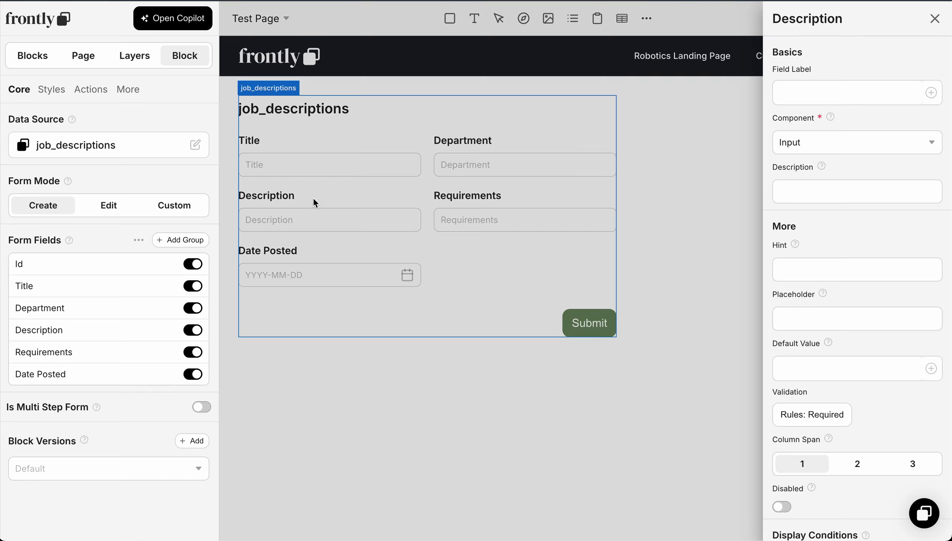
click(820, 142)
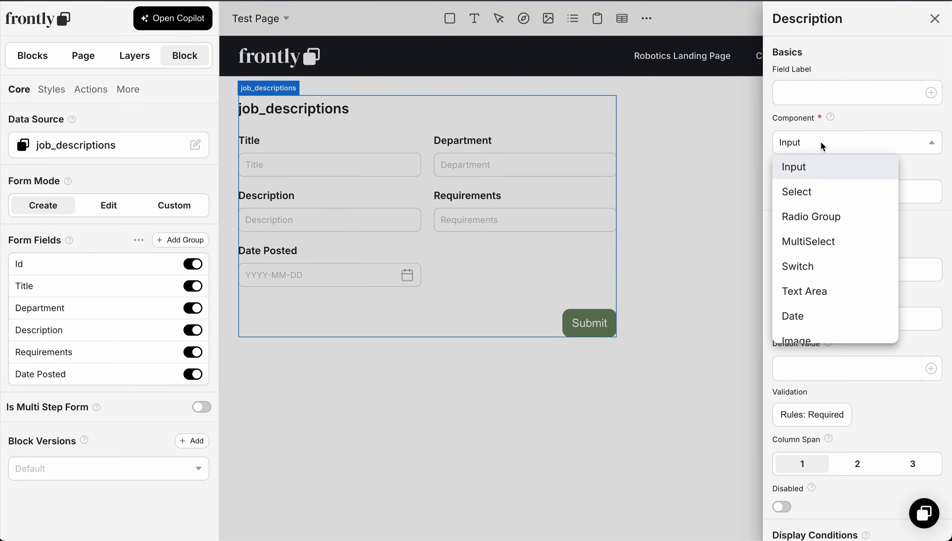
click(828, 294)
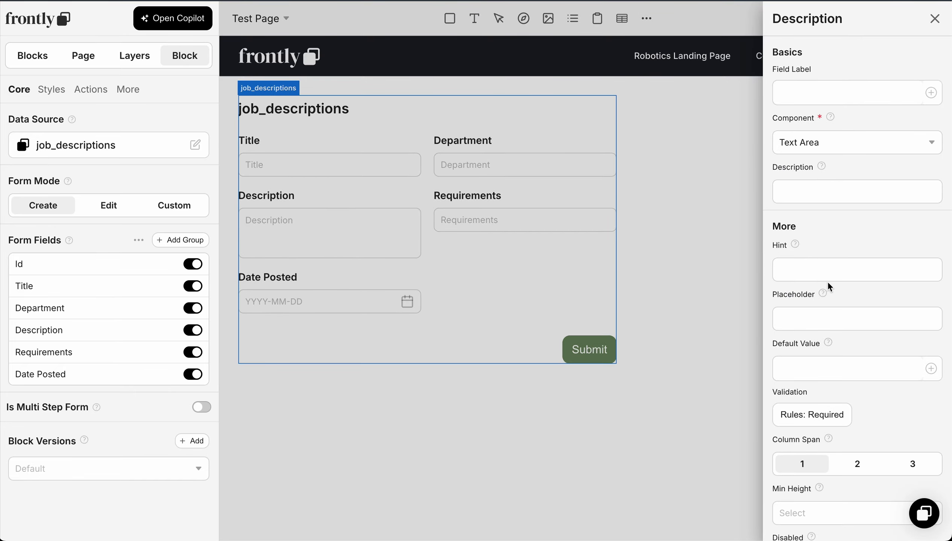
scroll(797, 268, down, 3)
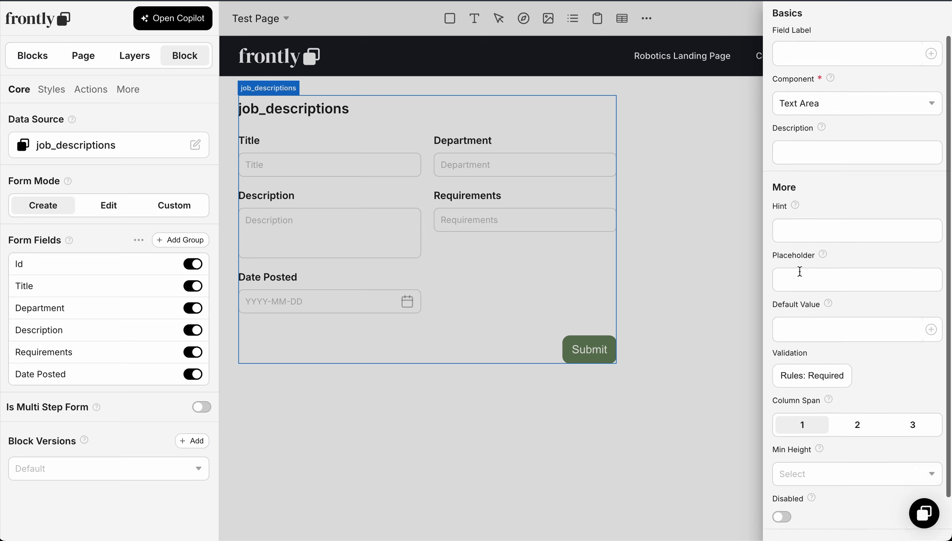
click(862, 406)
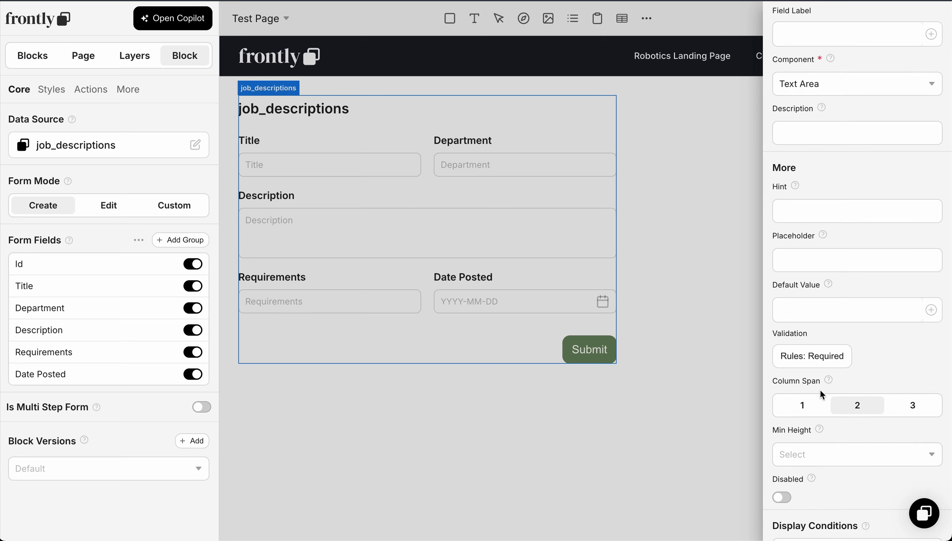
click(591, 417)
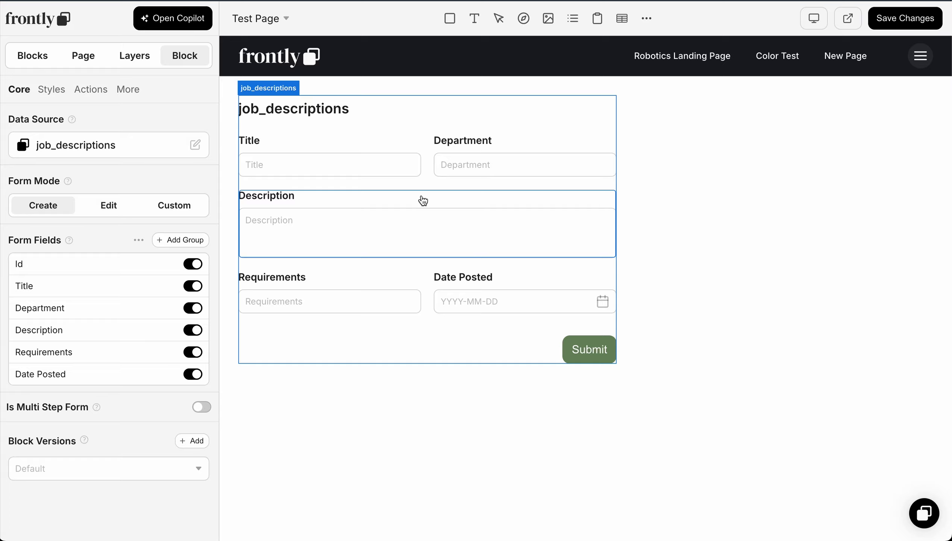
- Change the form's Department field component to Select
click(511, 145)
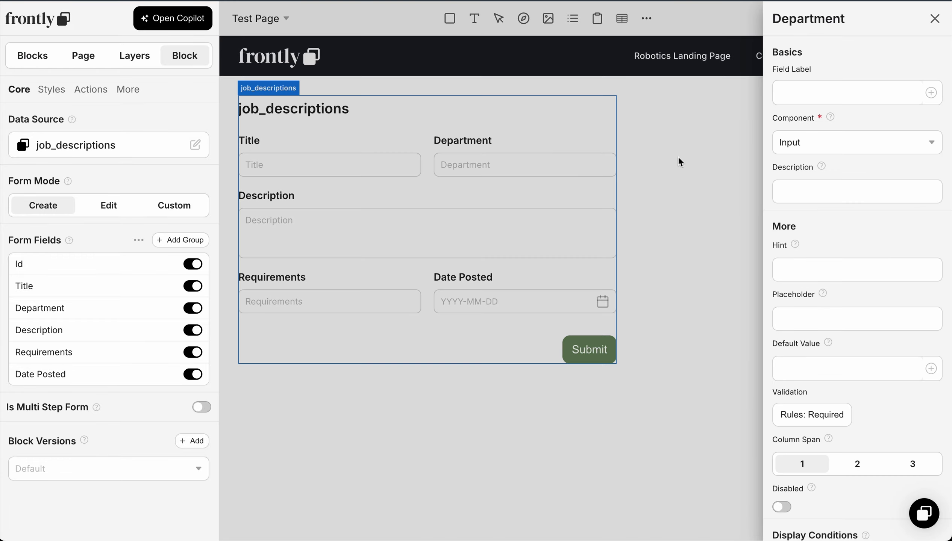
click(831, 144)
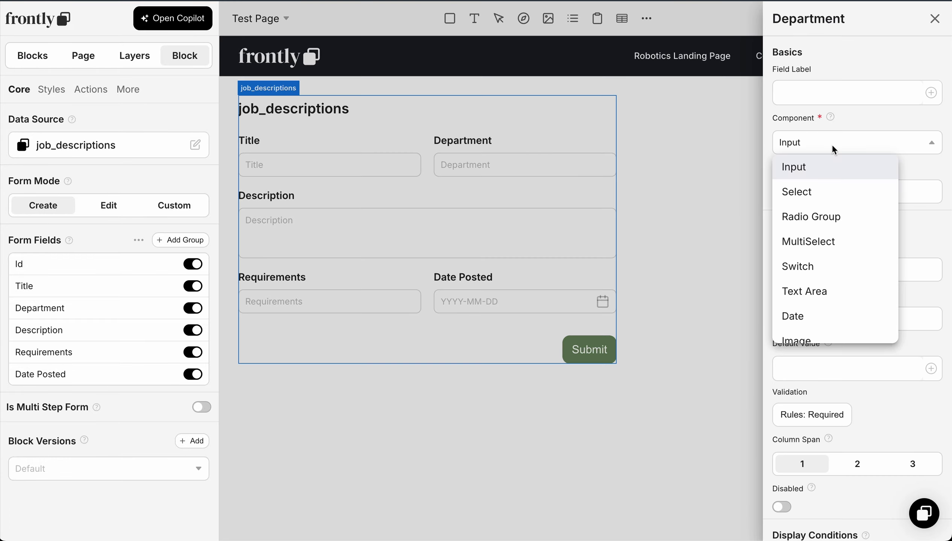
click(830, 194)
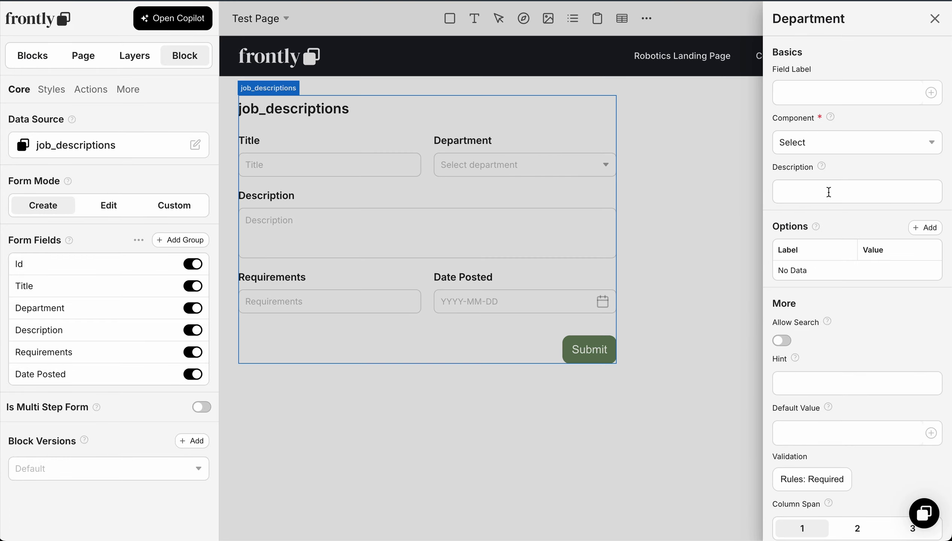
- Add four options to the Department field and set the first option's label and value to Marketing
click(924, 228)
click(924, 228)
click(925, 228)
click(924, 228)
click(824, 270)
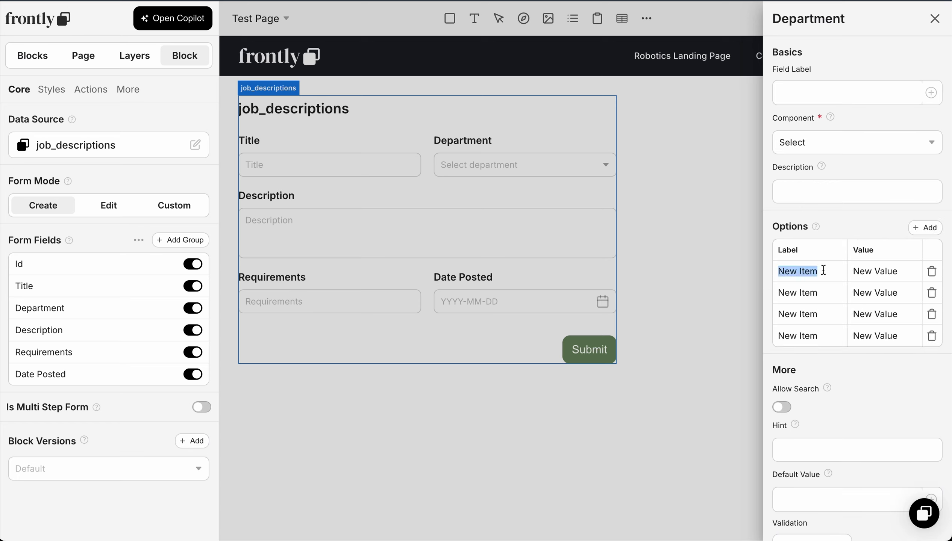
text(Marketing)
key(ctrl+a)
key(ctrl+c)
key(Tab)
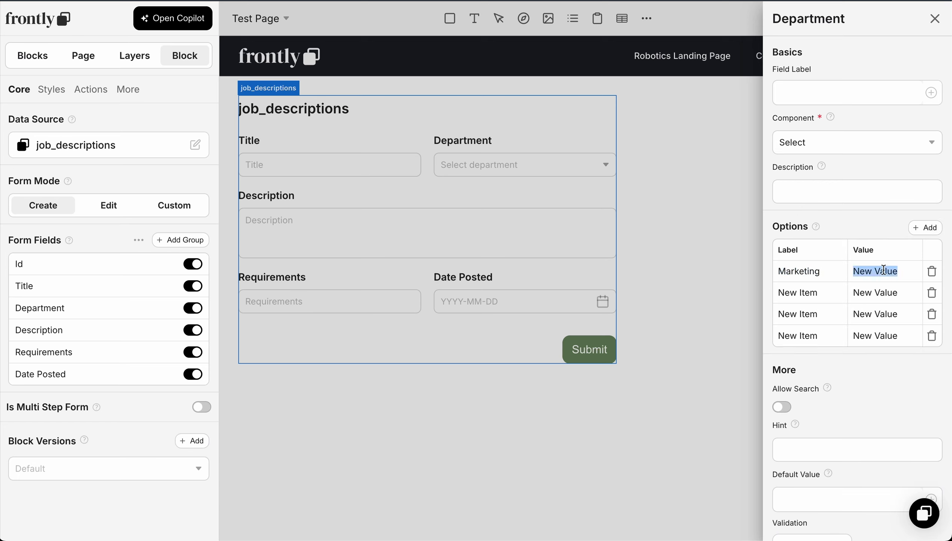
key(ctrl+v)
- Set the second Department option's label and value to Sales, delete the two unused options and close the field settings
click(826, 292)
text(Sale)
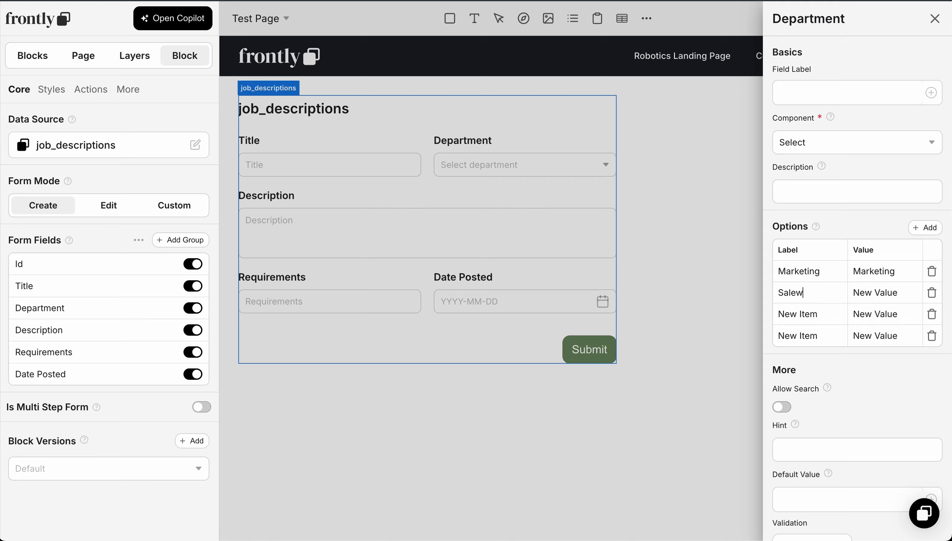
key(ctrl+a)
key(ctrl+c)
key(Tab)
key(ctrl+v)
click(930, 319)
click(929, 319)
click(689, 242)
- Check the choices offered by the Department dropdown in the form, closing any field settings that open
click(600, 171)
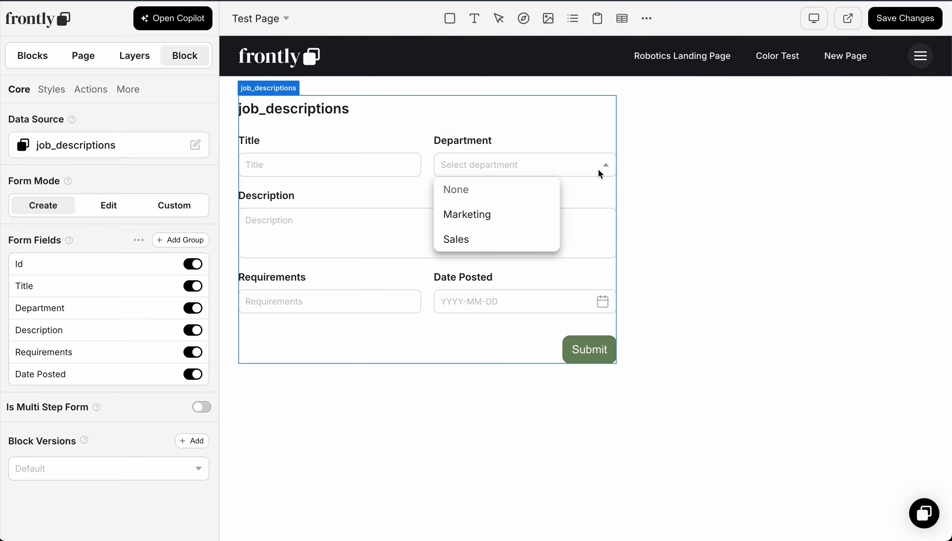
click(678, 178)
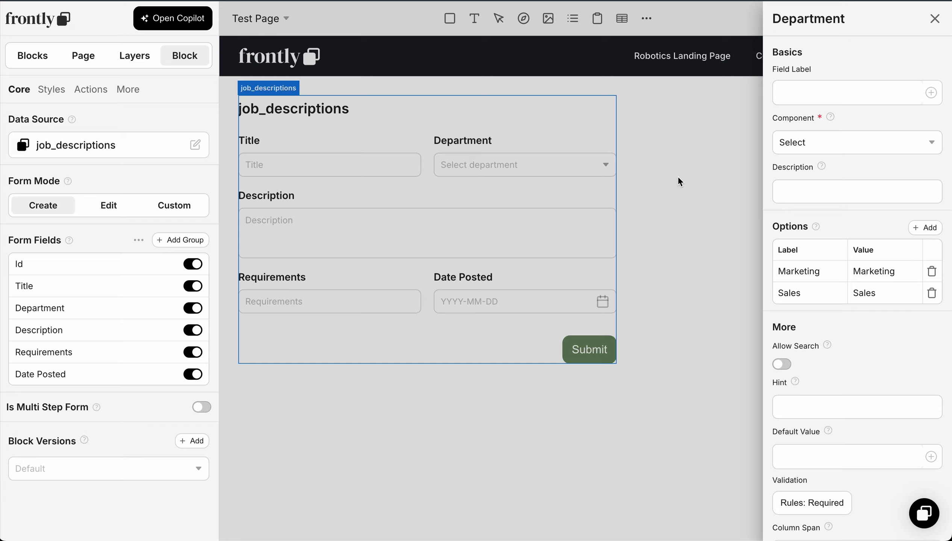
click(699, 165)
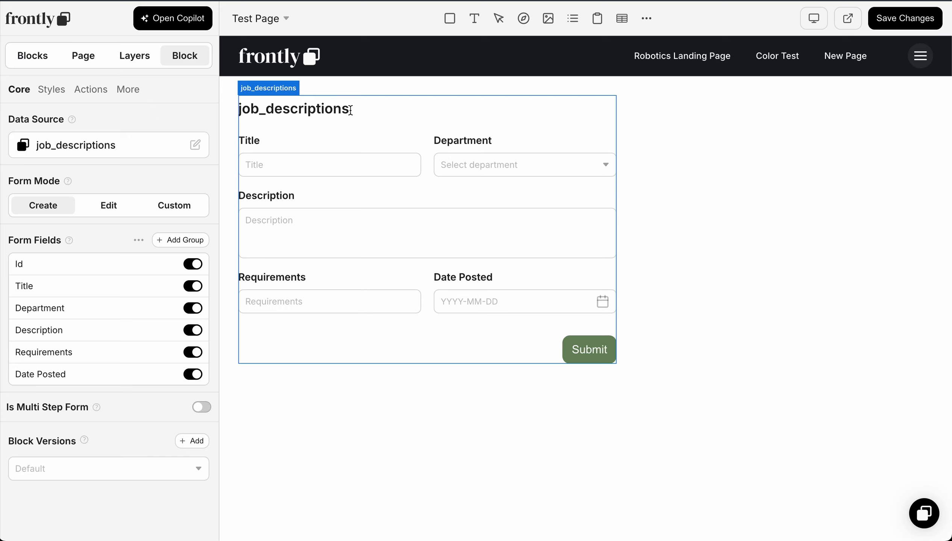
- Change the form's heading to "Create A Job Description"
double_click(327, 110)
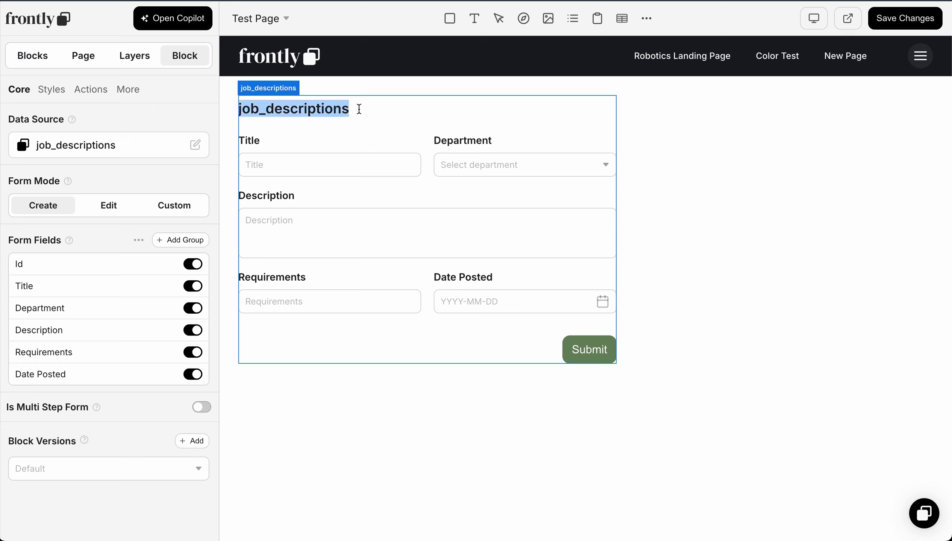
text(Create A)
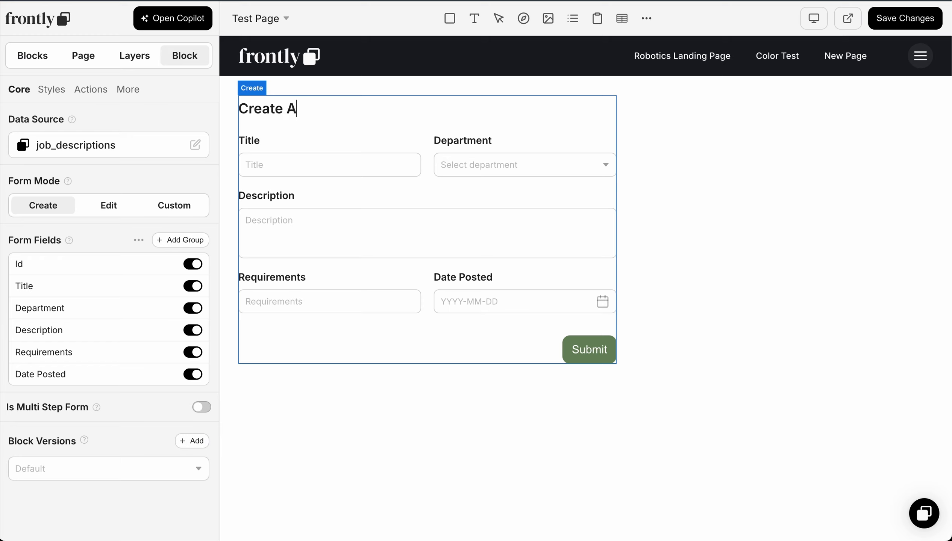
text( Job)
key(BackSpace)
key(BackSpace)
text(Job)
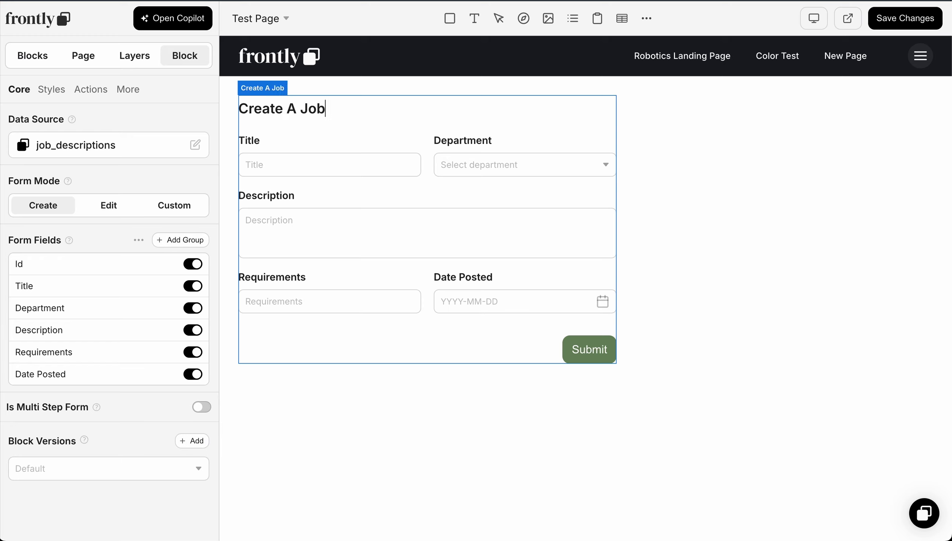
text( eDesc)
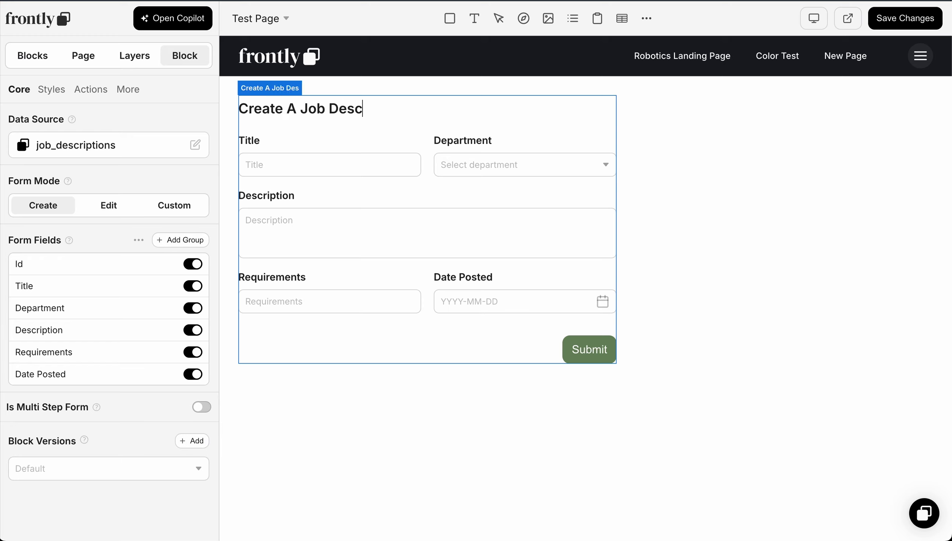
text(ription)
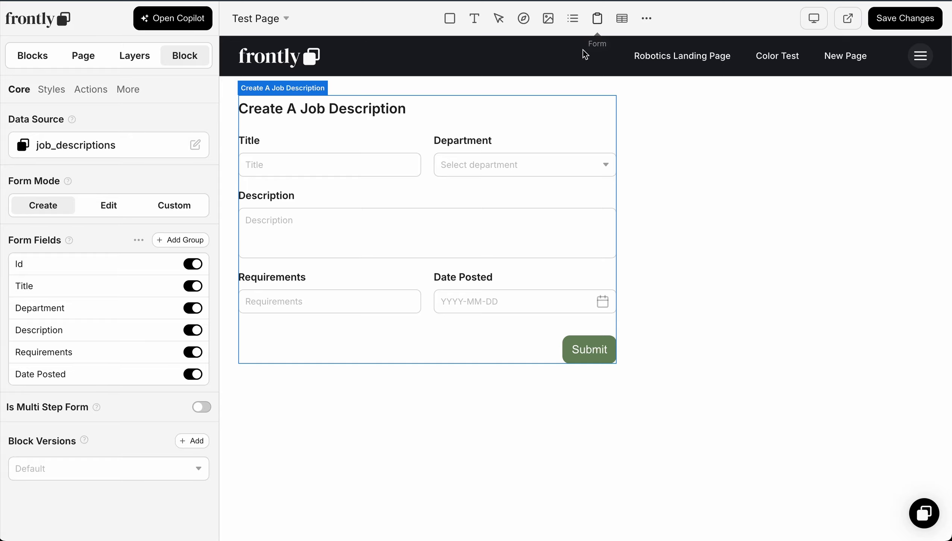
- Delete the job description form block from the page and confirm the deletion
key(BackSpace)
drag(561, 114, 500, 338)
click(472, 355)
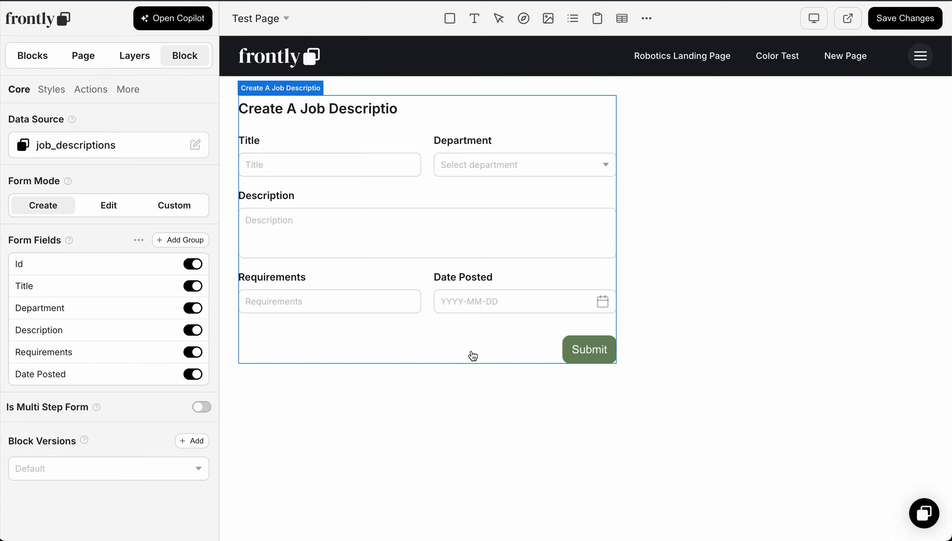
key(BackSpace)
click(461, 332)
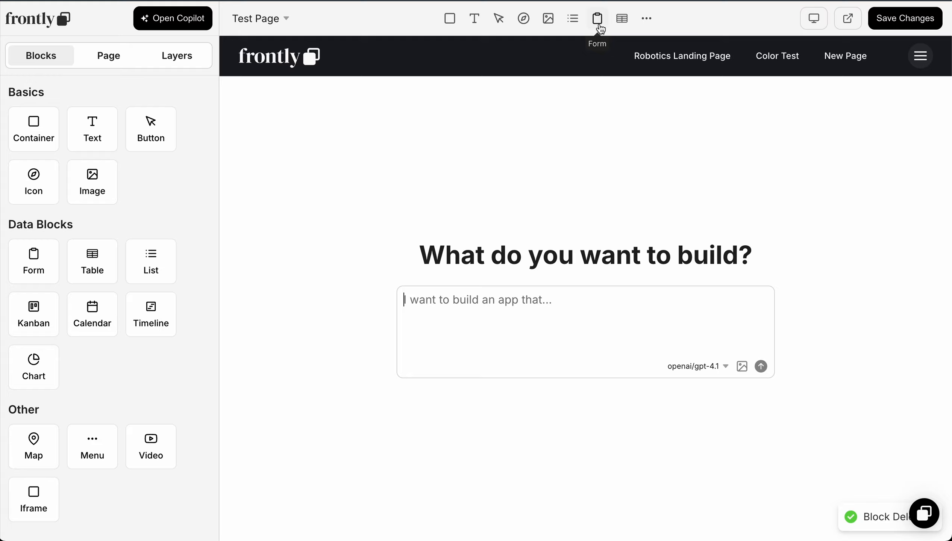
- Add a Table block to the empty page and complete its setup with the job_descriptions data source
click(623, 23)
click(447, 288)
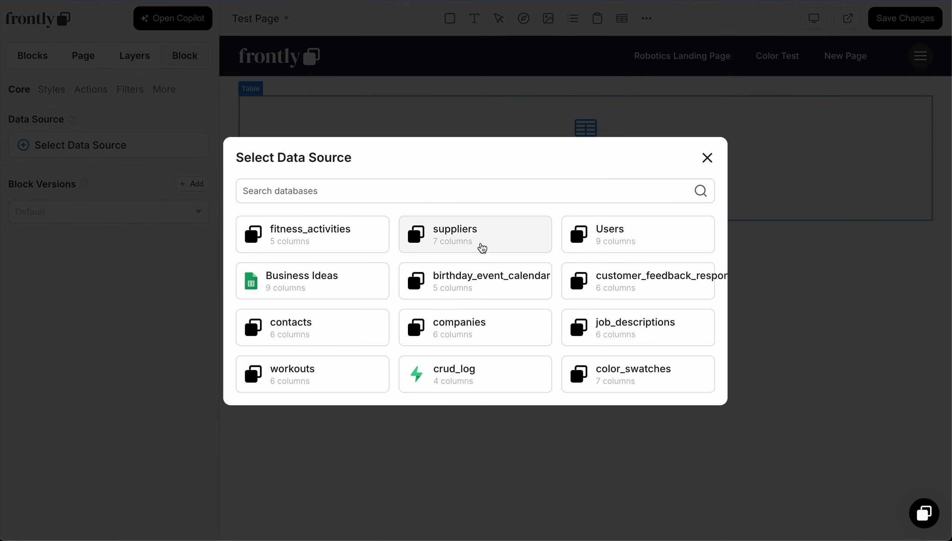
click(622, 322)
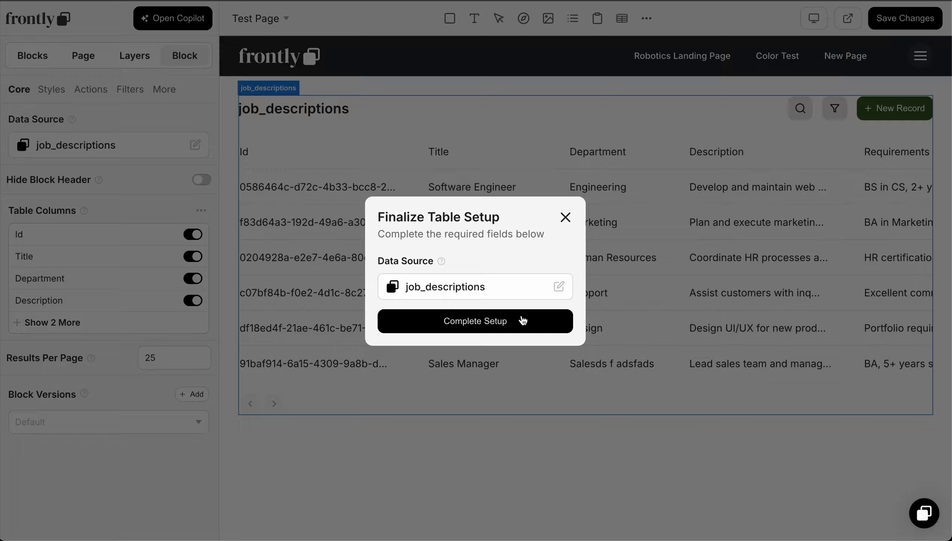
click(521, 321)
scroll(664, 251, right, 5)
scroll(667, 251, left, 5)
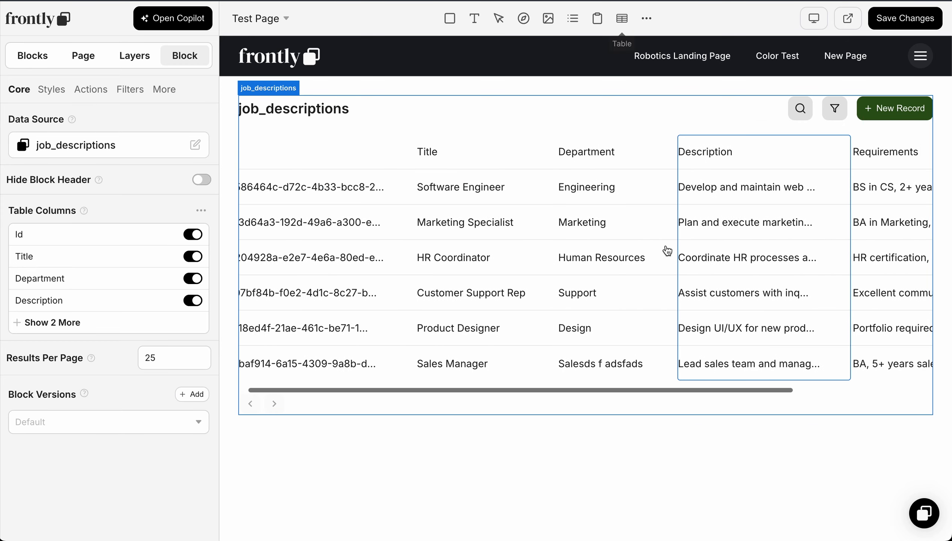
- Hide the Id column of the job_descriptions table and expand the full list of table columns
click(467, 492)
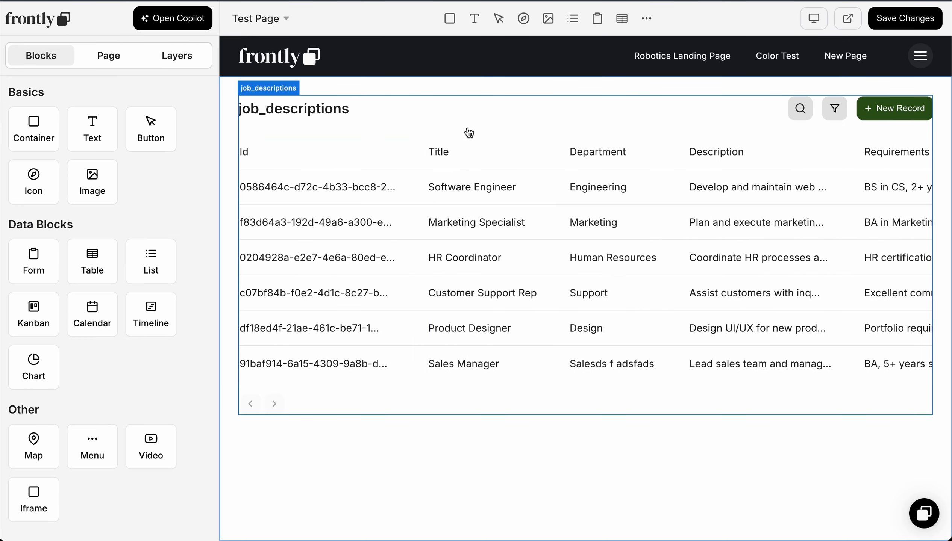
click(483, 118)
click(191, 235)
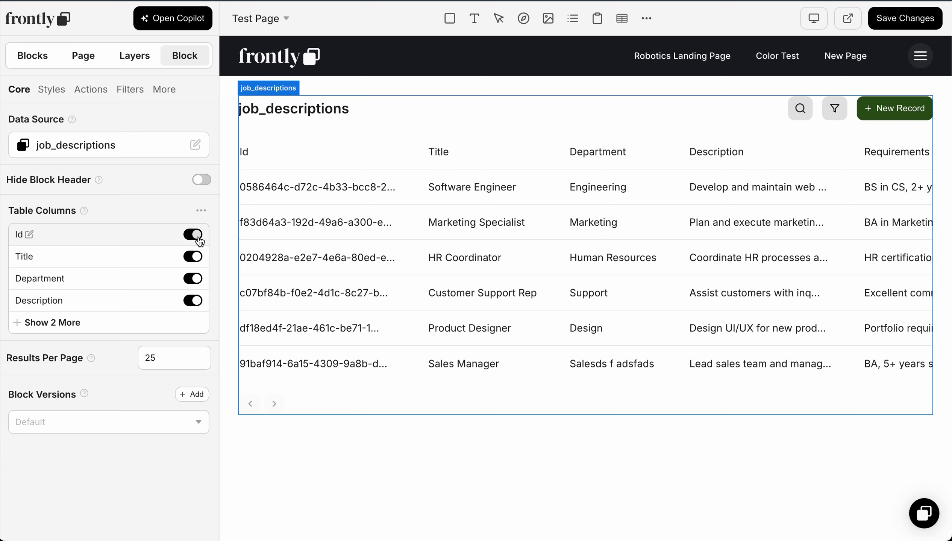
click(129, 326)
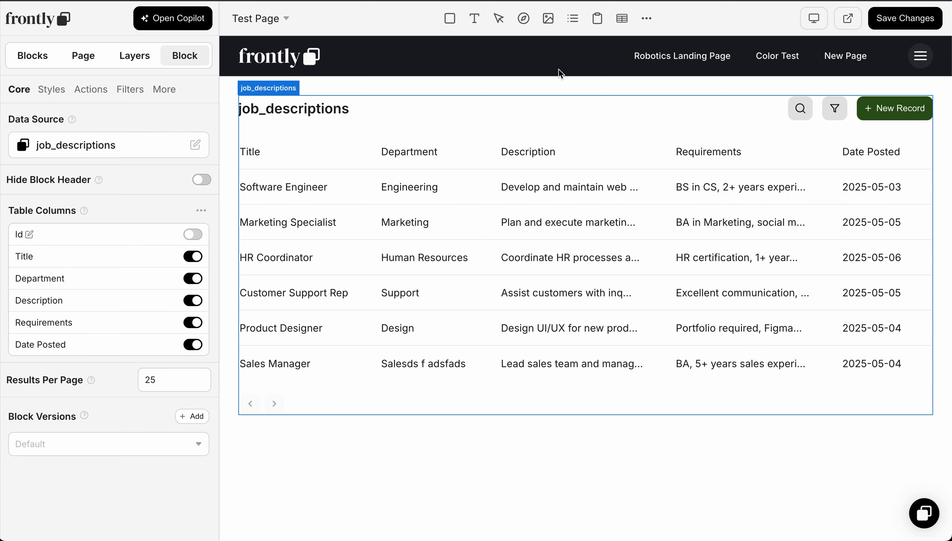
- Change the table's Department column type to Badge and close the column settings
click(470, 149)
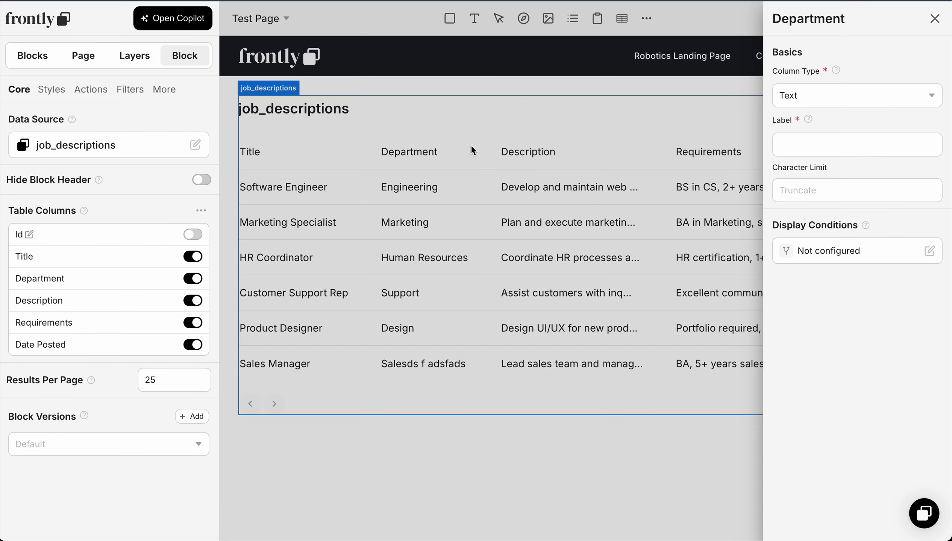
click(840, 102)
click(819, 148)
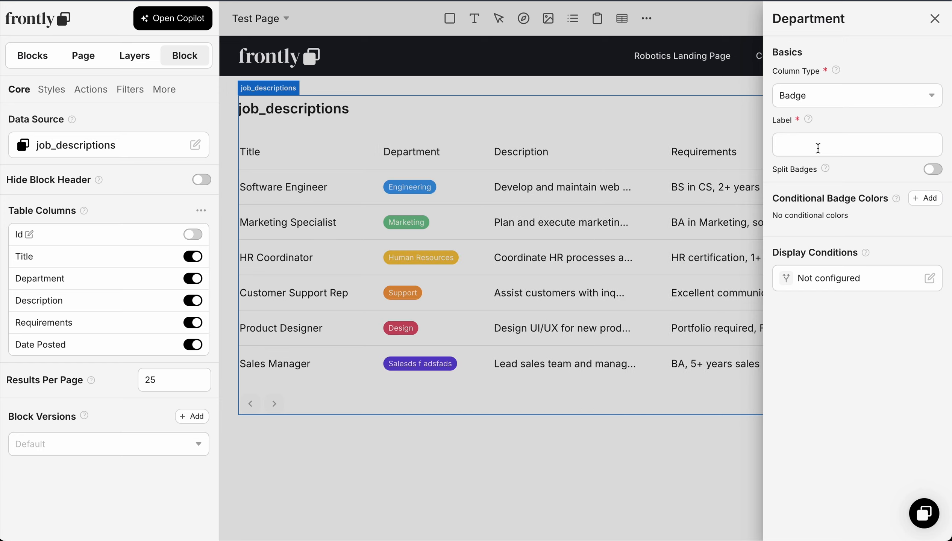
click(583, 365)
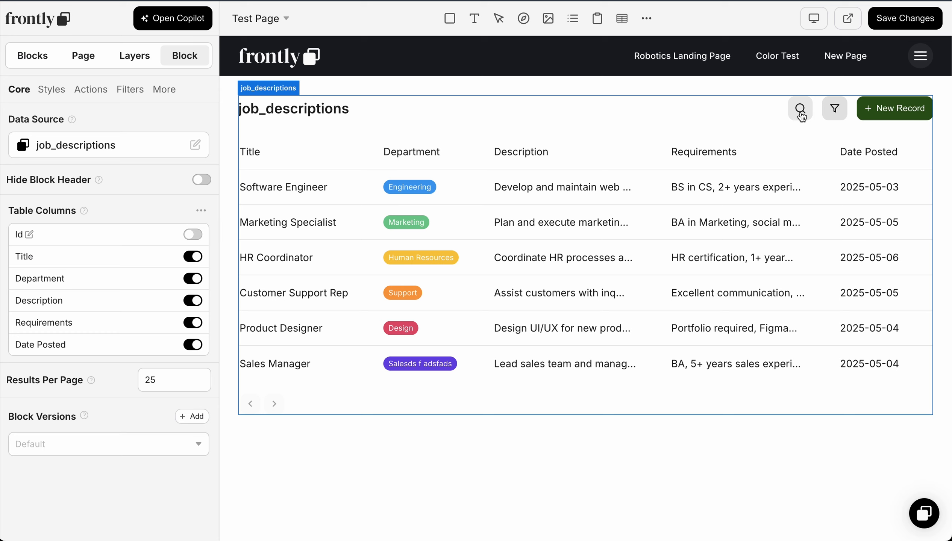
- Look at the table's custom filter options and close them without adding a filter
click(836, 111)
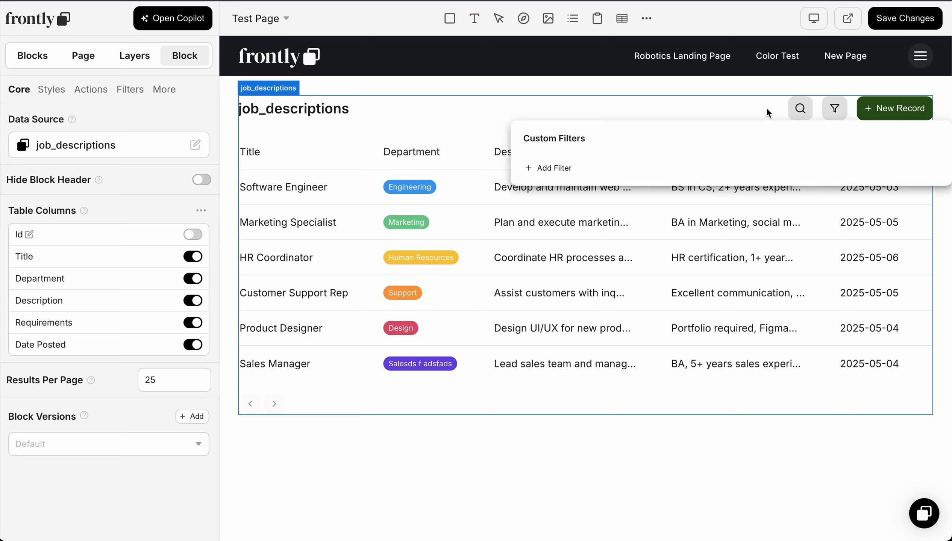
click(744, 105)
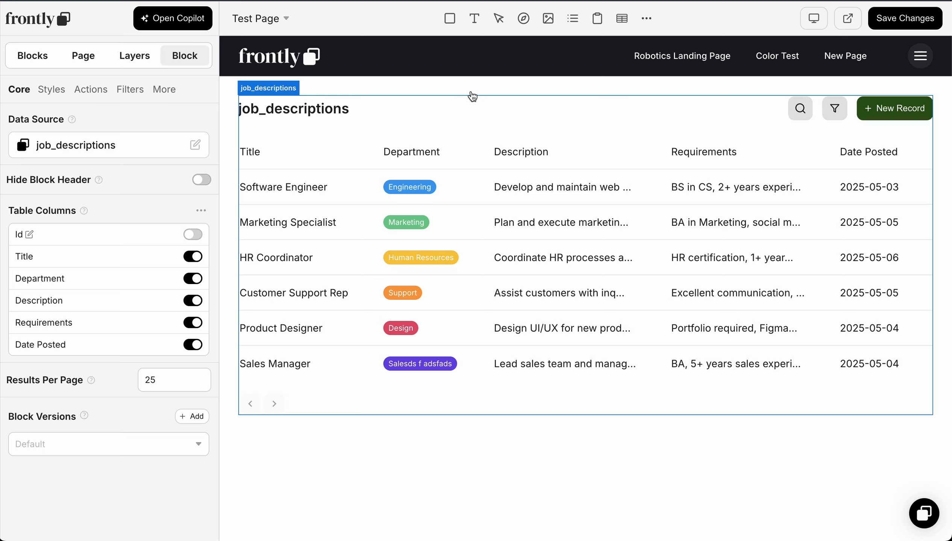
- Delete the job_descriptions table block from the page and confirm the deletion
click(500, 90)
click(514, 105)
key(Delete)
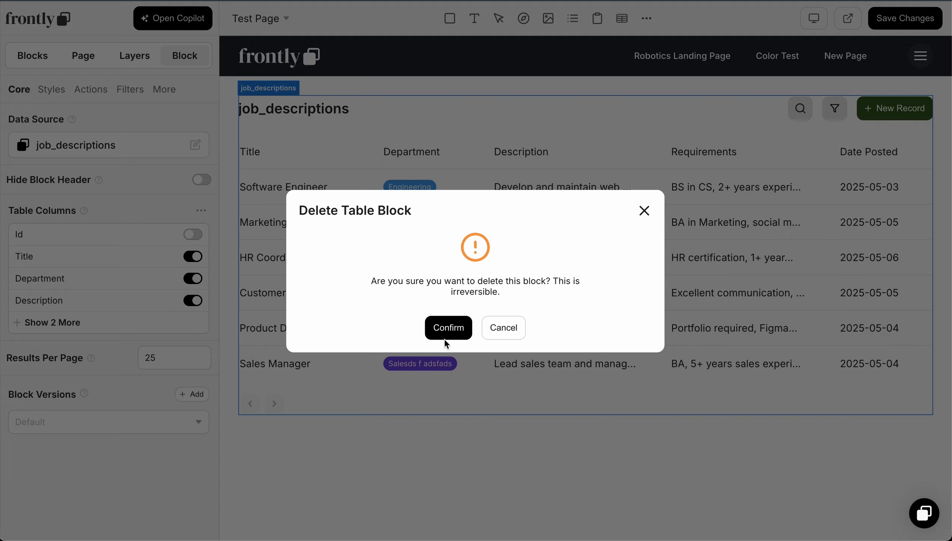
click(447, 338)
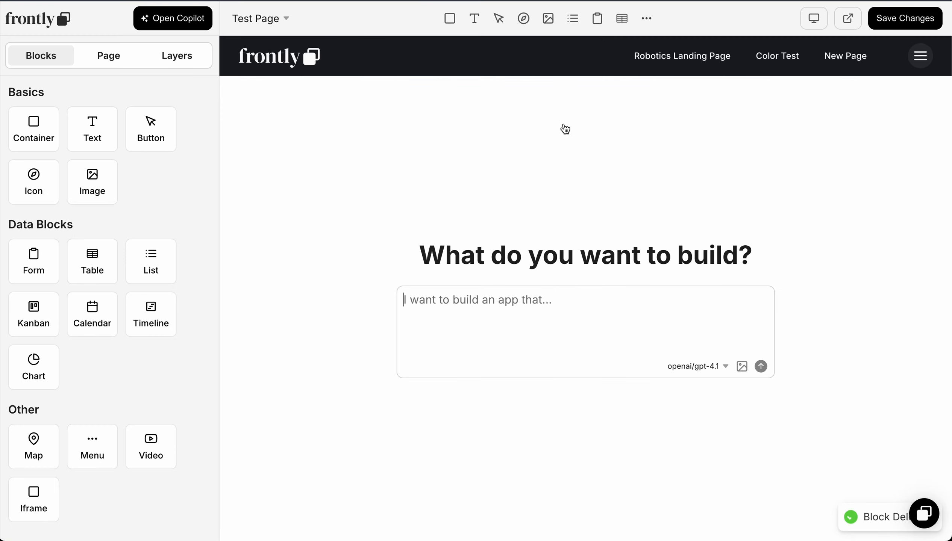
- Add a List block to the empty page and complete its setup with the job_descriptions data source
click(160, 269)
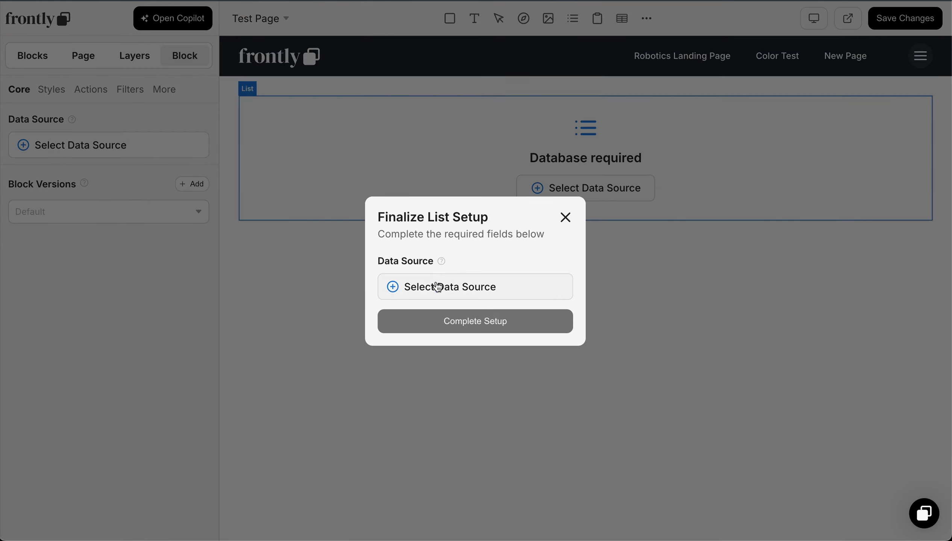
click(437, 287)
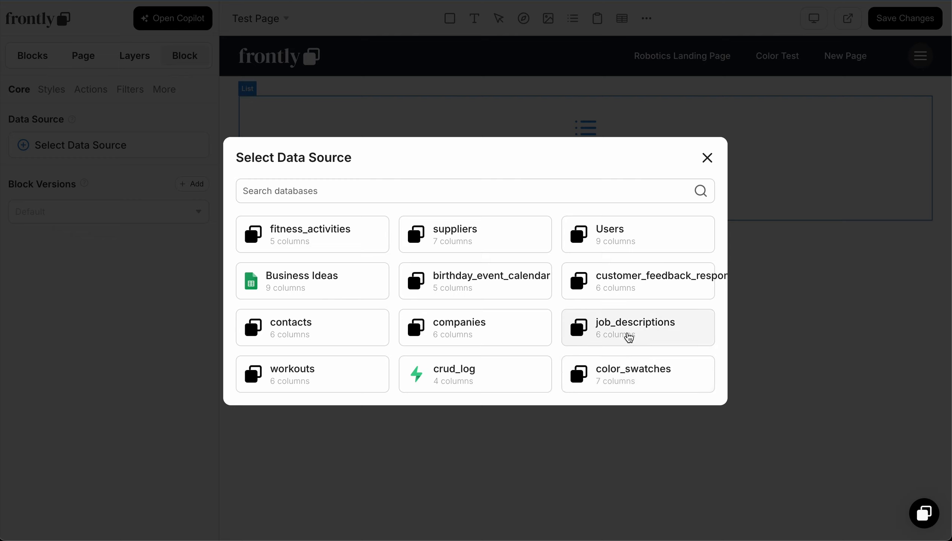
click(629, 336)
click(464, 327)
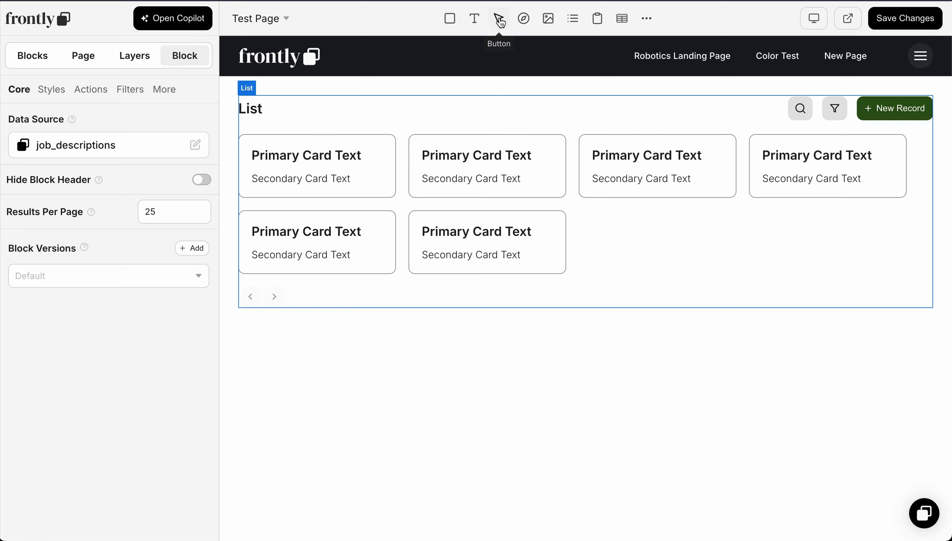
- Add a Button block inside the list card and place it below the secondary card text
drag(499, 22, 350, 166)
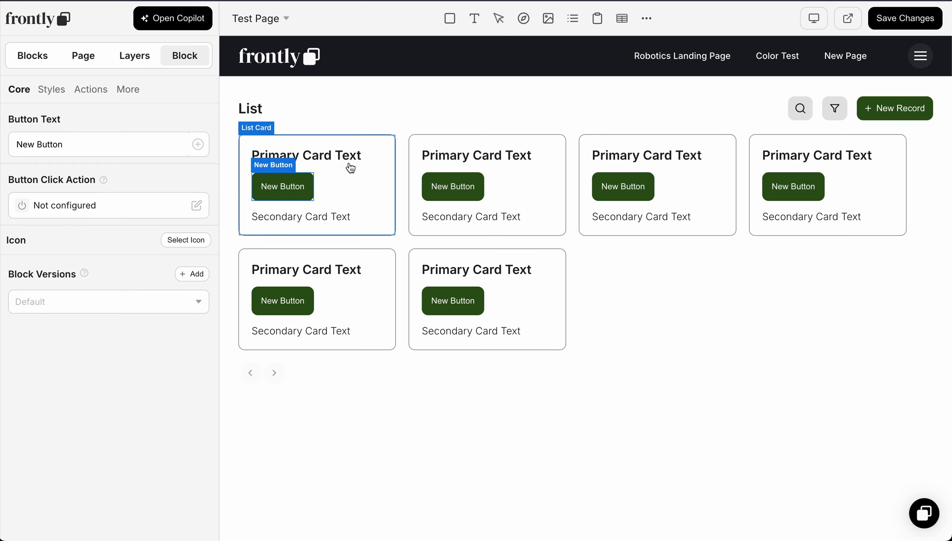
drag(301, 184, 291, 223)
- Change the display text of the list card's primary text to "CARD LABEL"
click(295, 163)
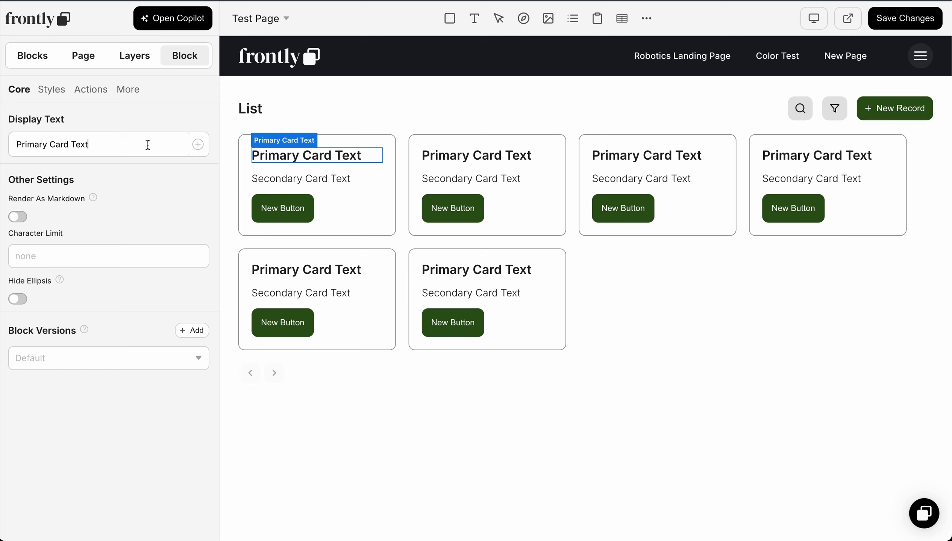
key(ctrl+a)
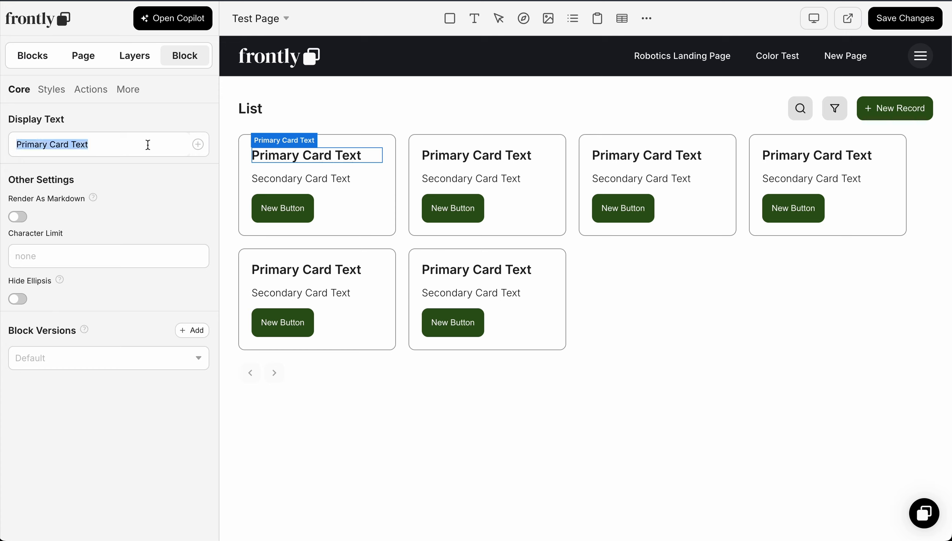
text(CARD LABEL)
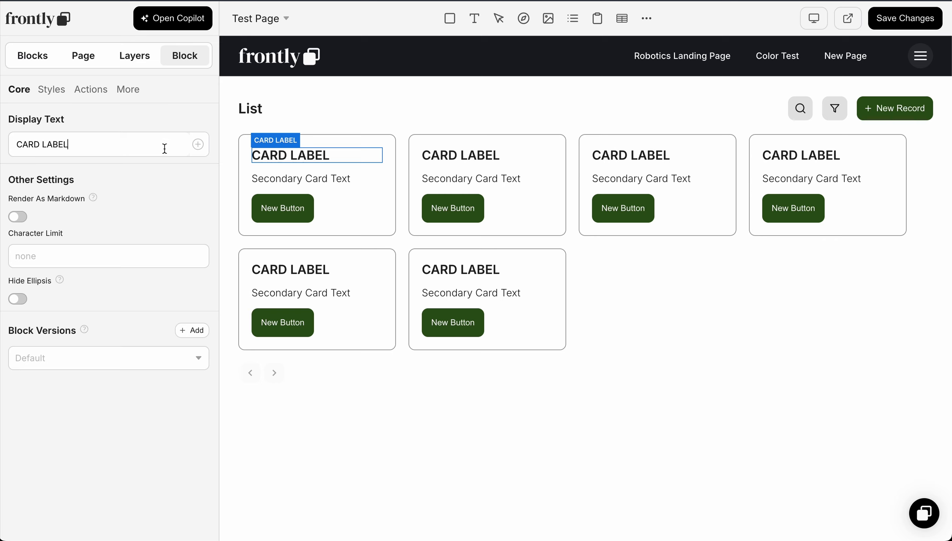
- Replace the list card's primary display text with the record's department variable
key(ctrl+a)
key(BackSpace)
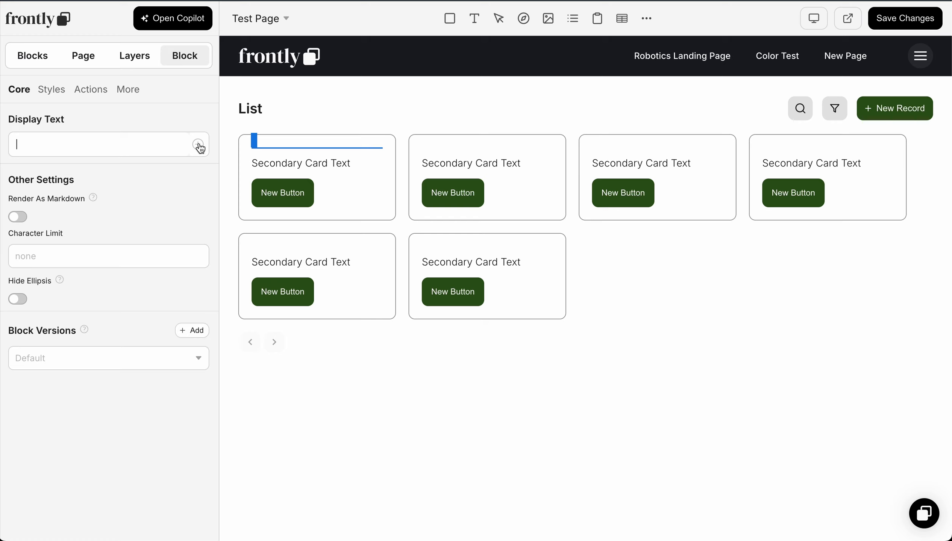
click(198, 147)
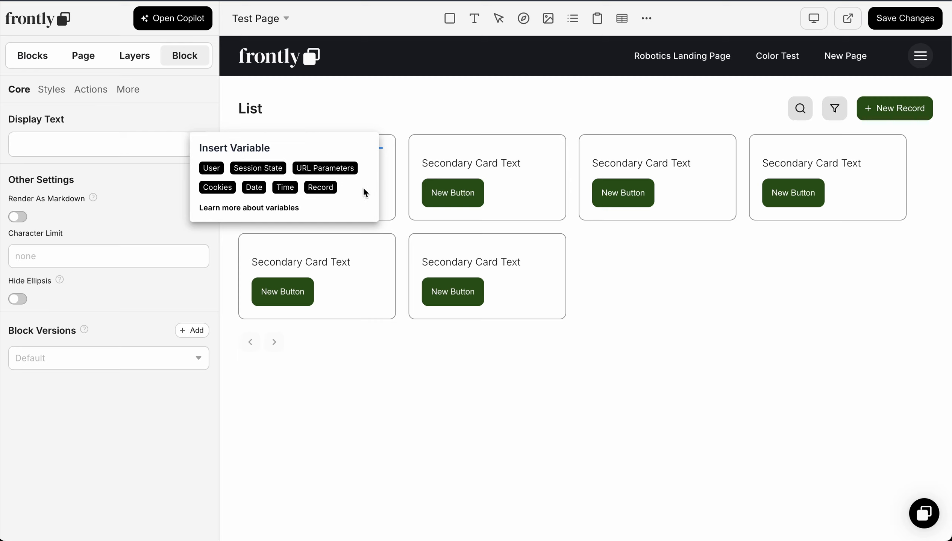
click(325, 189)
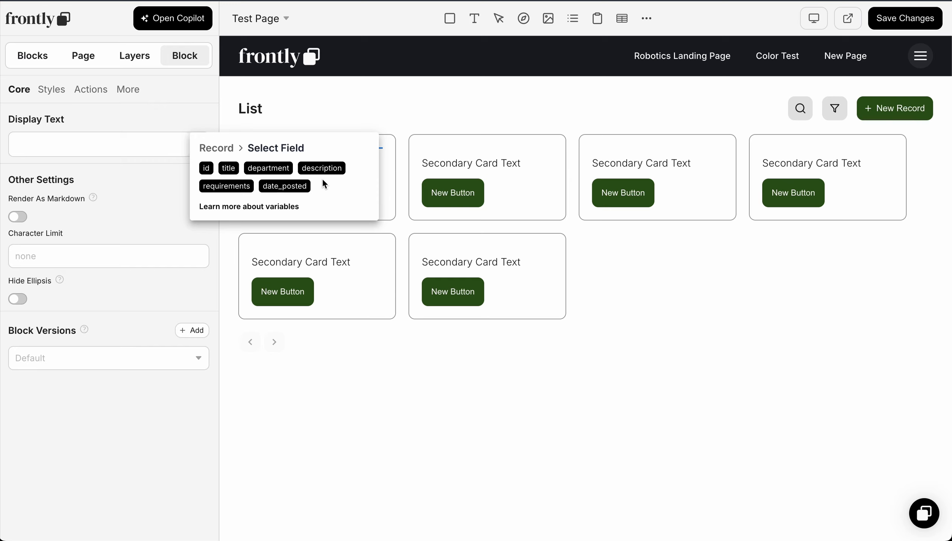
click(269, 169)
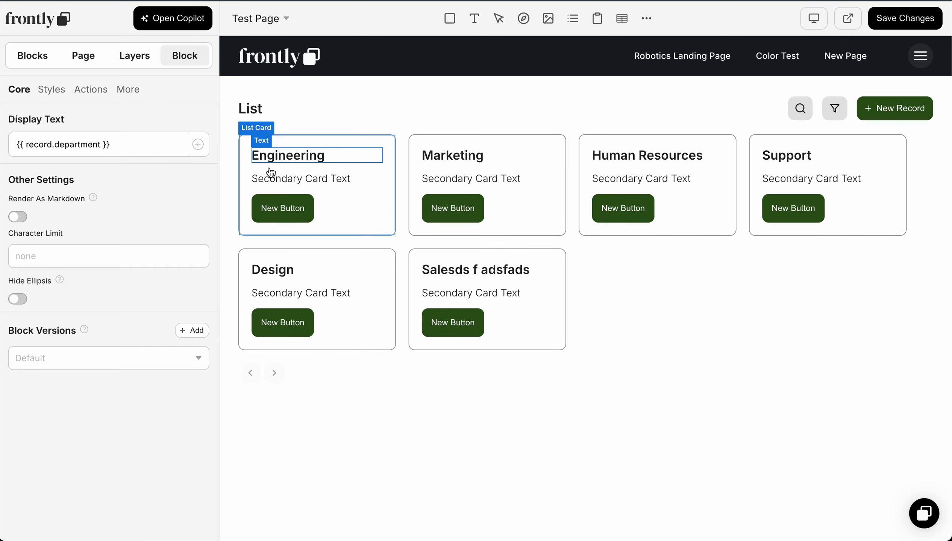
- Replace the list card's secondary display text with the record's description variable
click(280, 183)
triple_click(155, 144)
key(BackSpace)
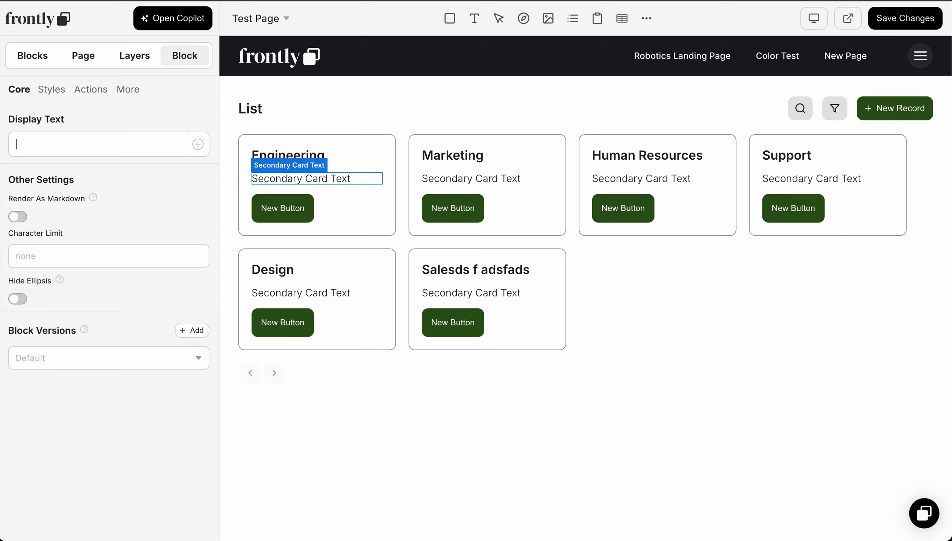
click(197, 144)
click(317, 187)
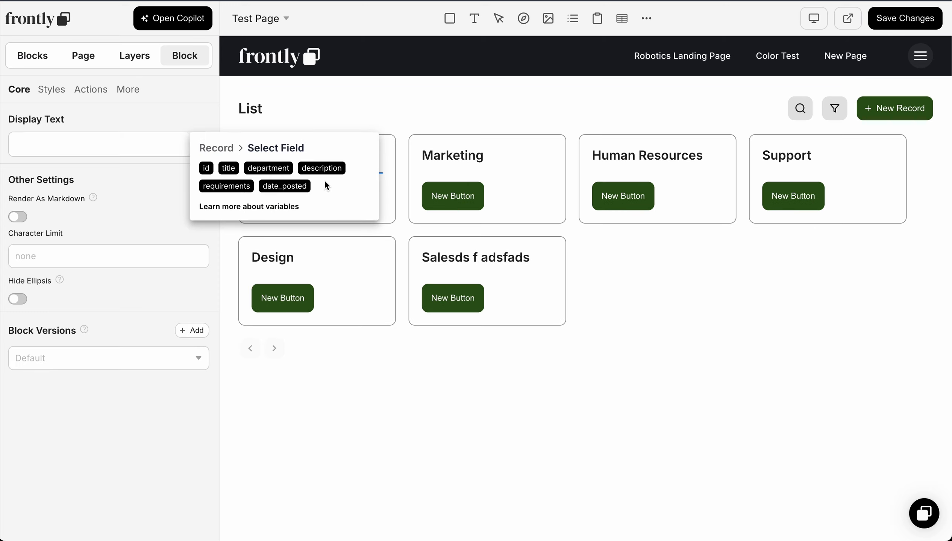
click(324, 168)
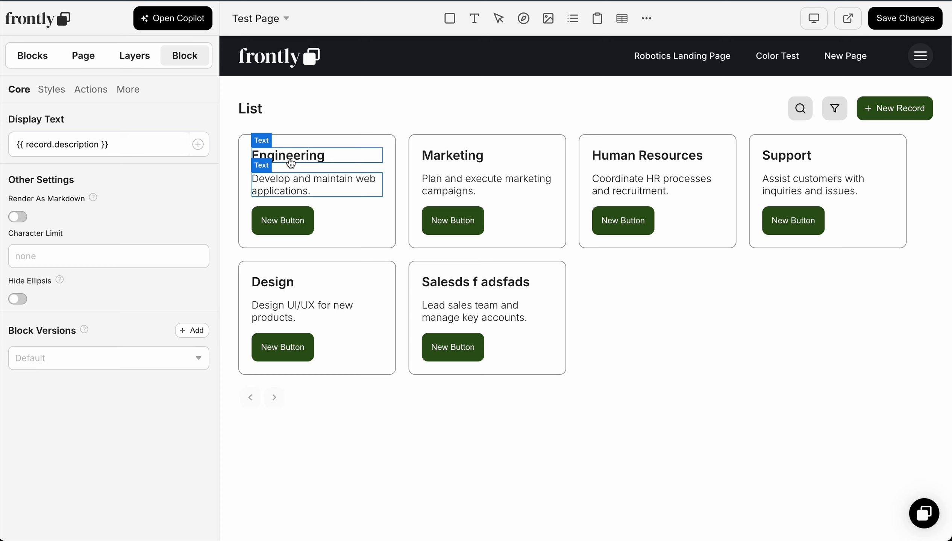
- Change the text of the list card's button to "Learn More"
click(297, 223)
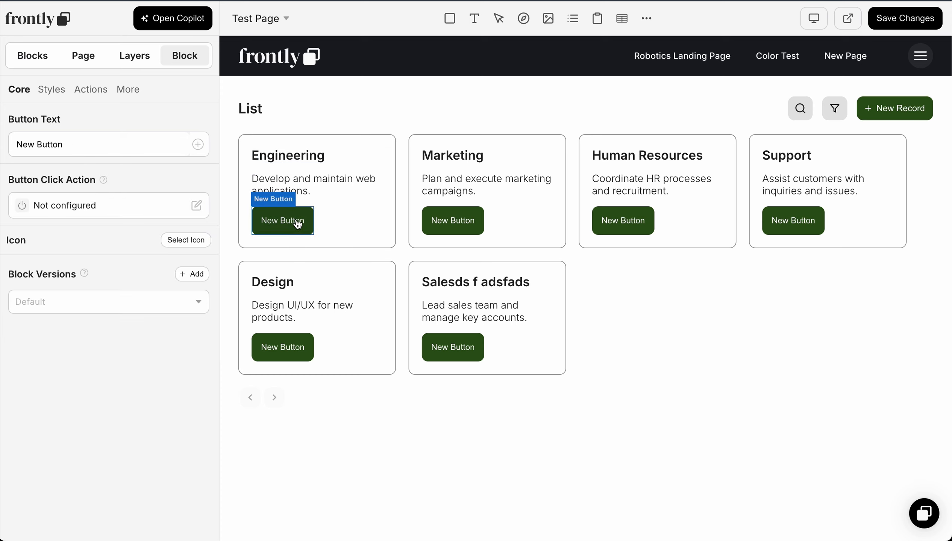
triple_click(115, 143)
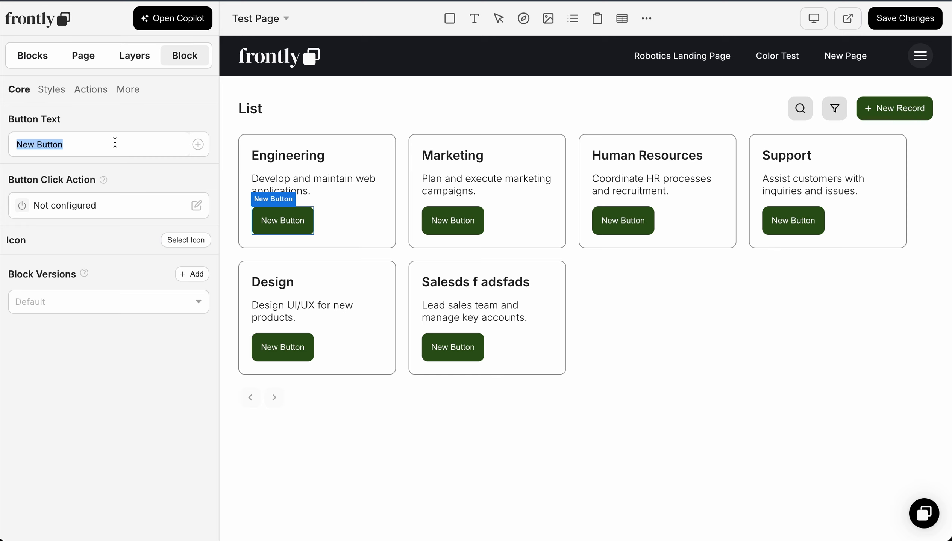
text(Learn More)
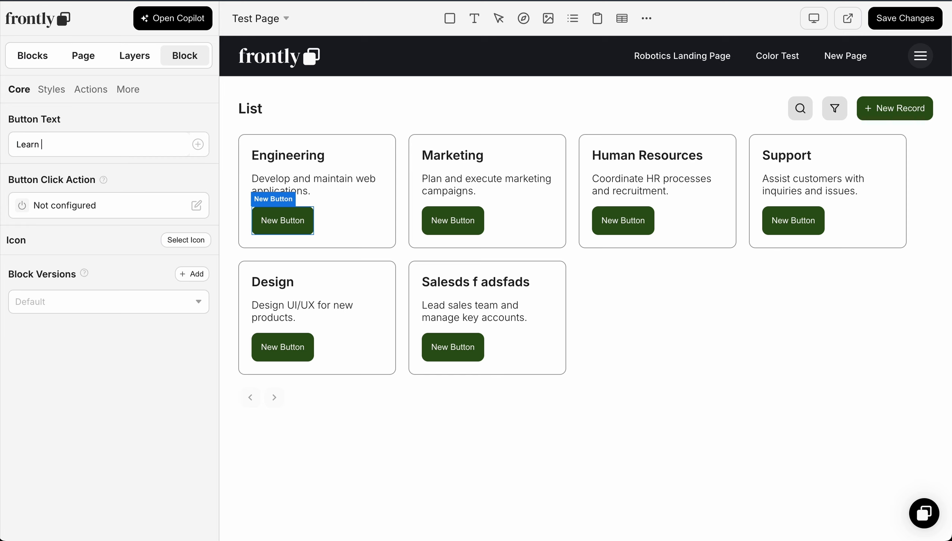
- Set the width of the list card's Learn More button to 100%
click(59, 97)
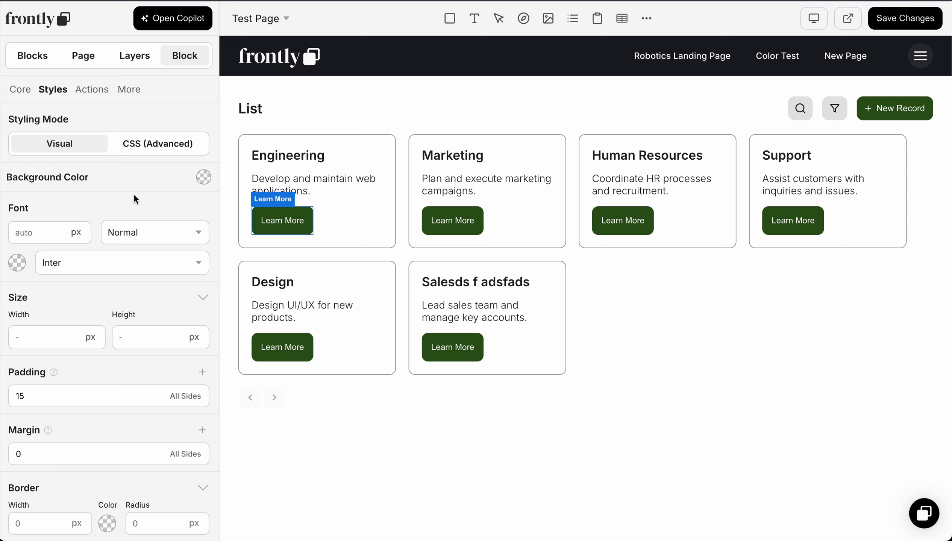
scroll(131, 194, down, 3)
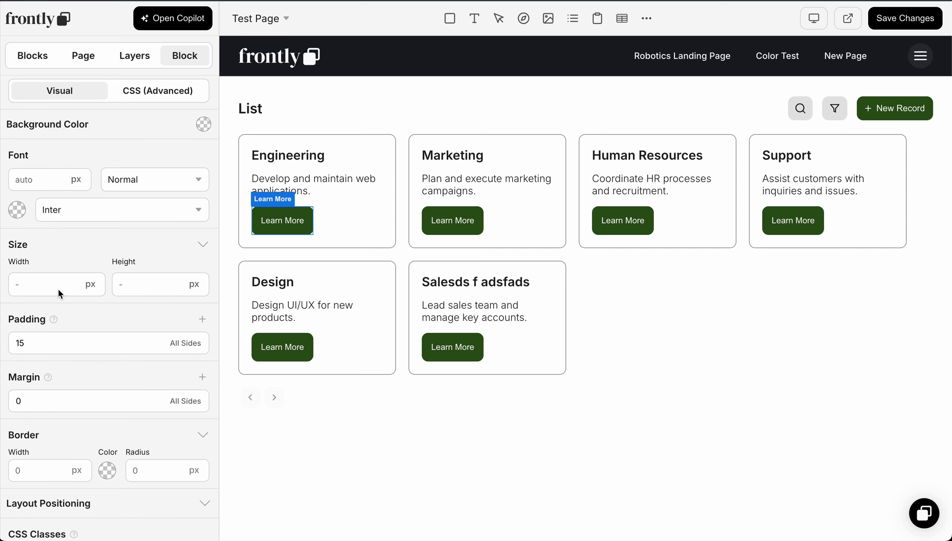
click(69, 285)
text(100)
click(92, 286)
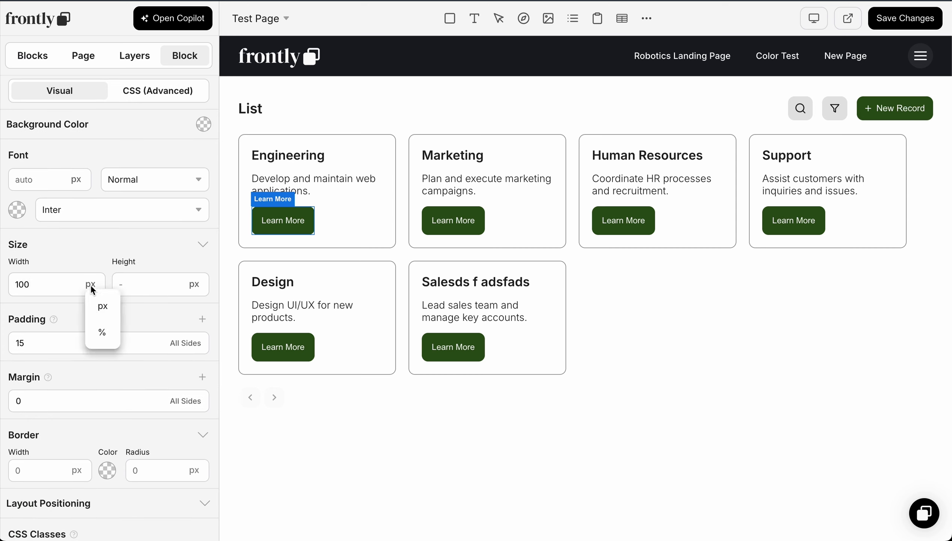
click(102, 334)
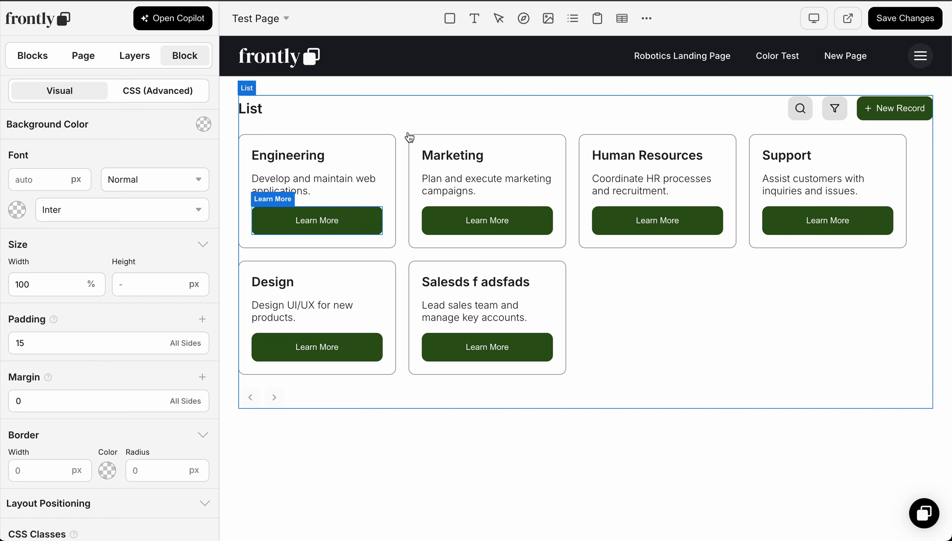
- Set the width of the list card to 350 px
click(404, 117)
click(347, 222)
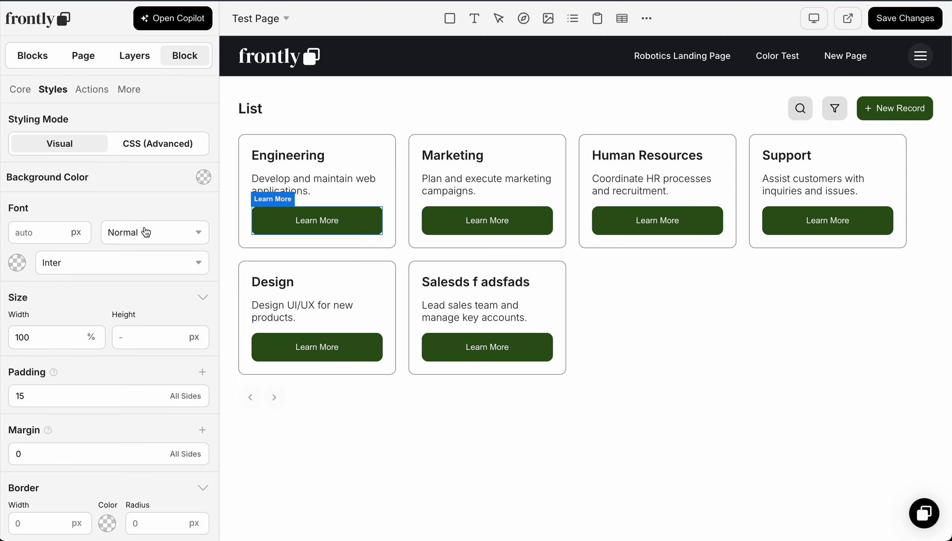
click(366, 148)
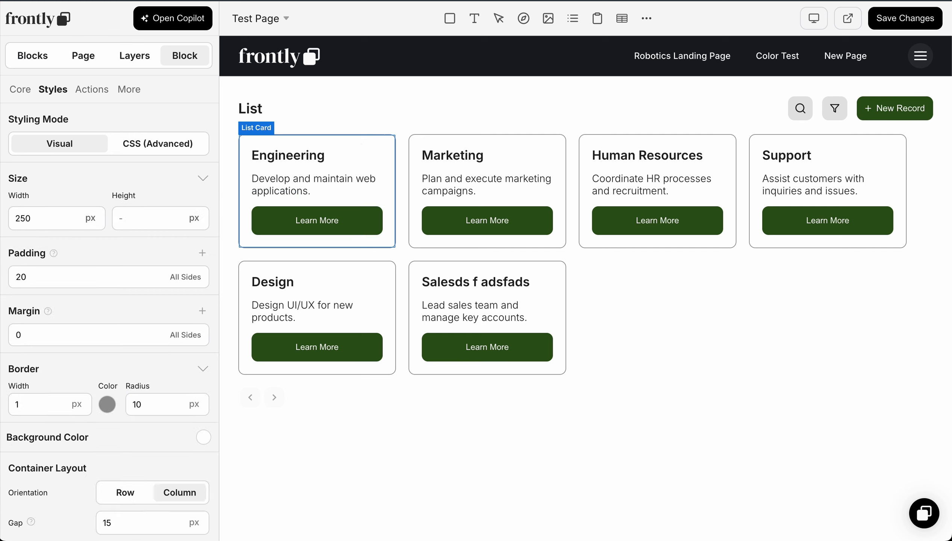
click(27, 218)
key(BackSpace)
key(BackSpace)
text(35)
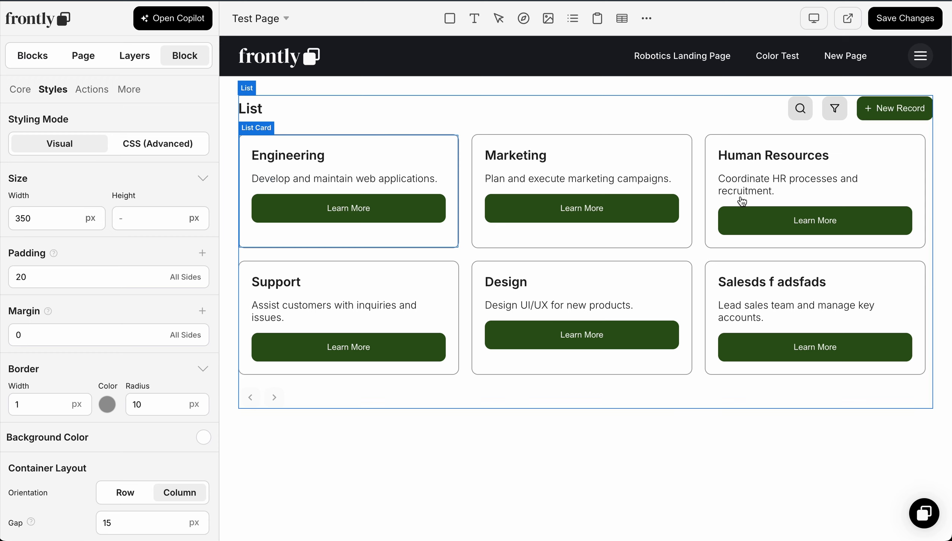
- Set the font size of the list card's description text to 20 px
click(355, 184)
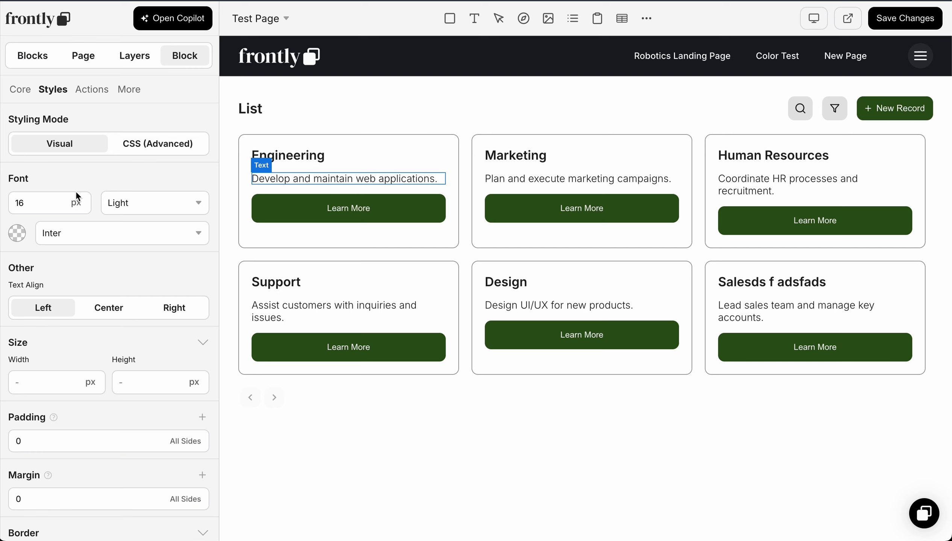
double_click(50, 202)
text(20)
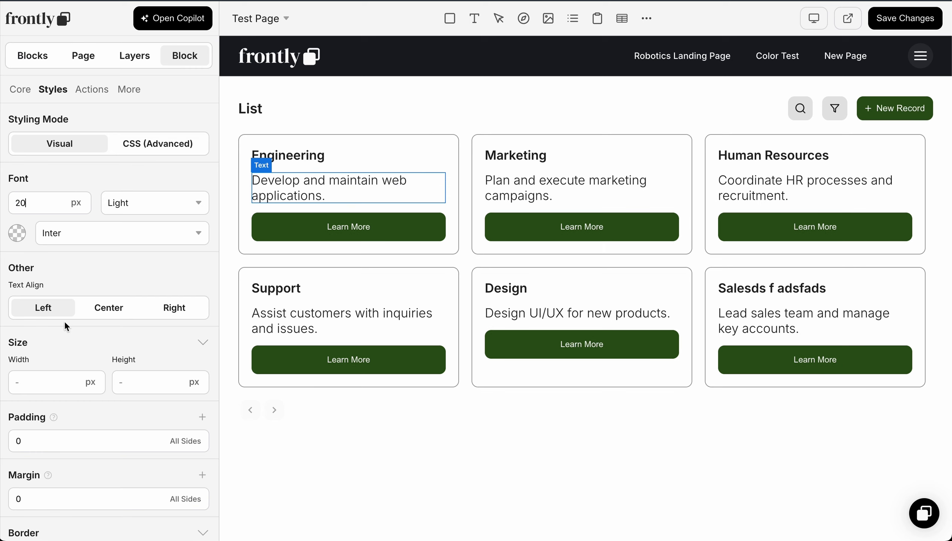
scroll(64, 321, down, 7)
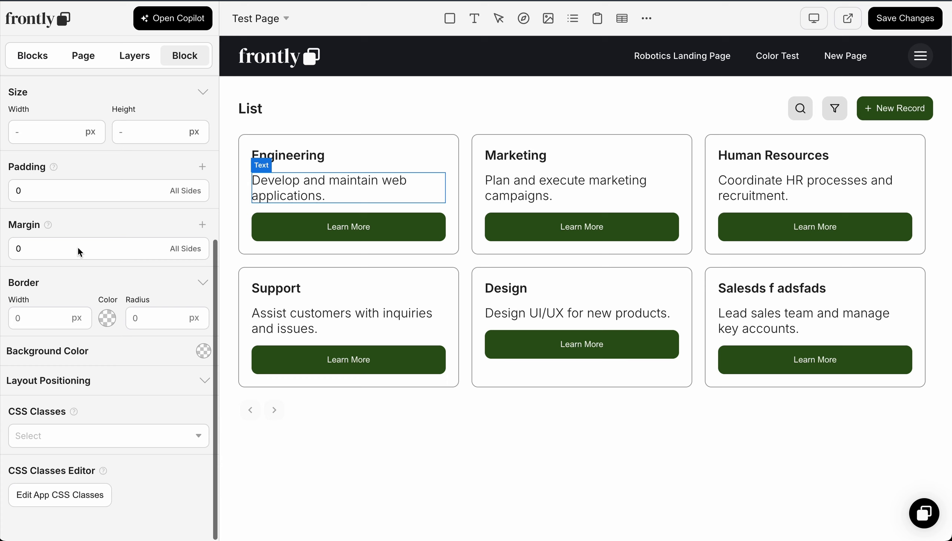
scroll(73, 380, up, 7)
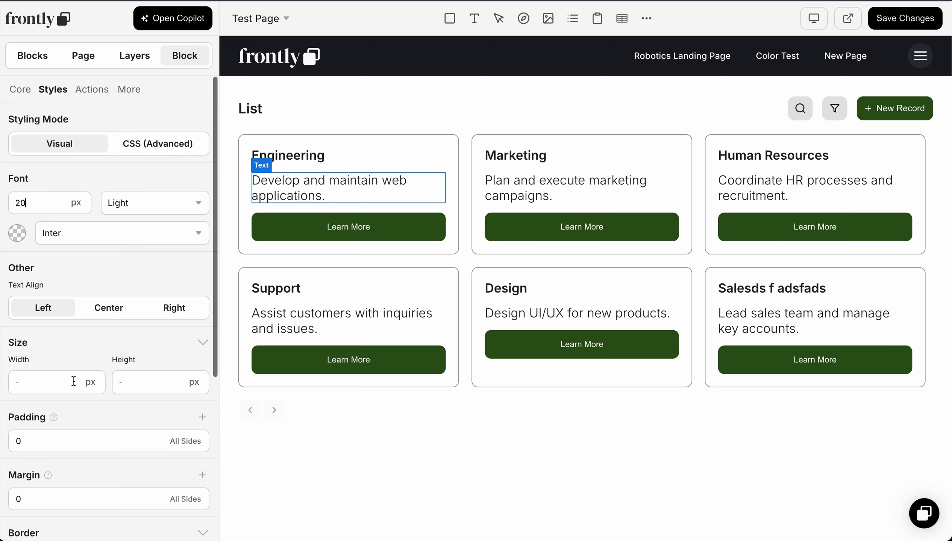
- Try character limits of 10 and 30 on the list card's description text, and settle on 25
click(19, 91)
click(52, 256)
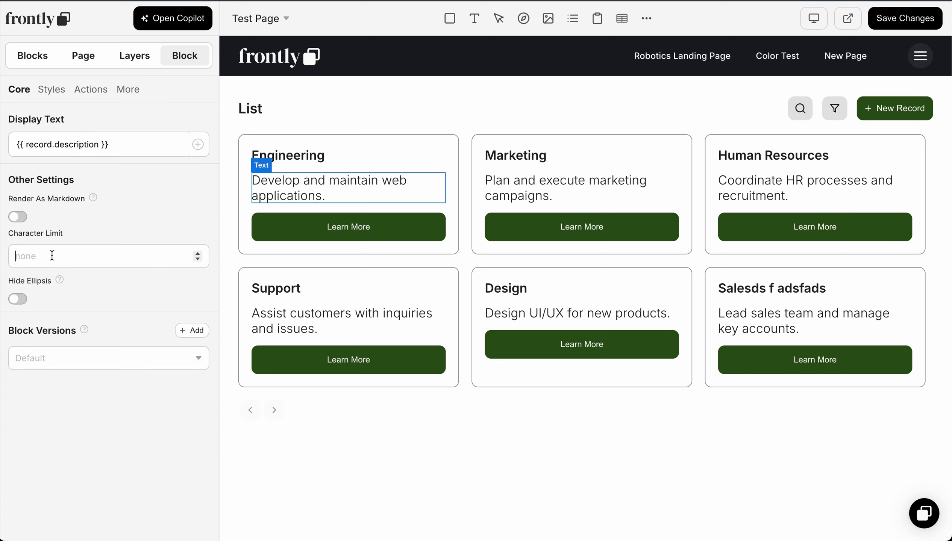
text(10)
key(ctrl+a)
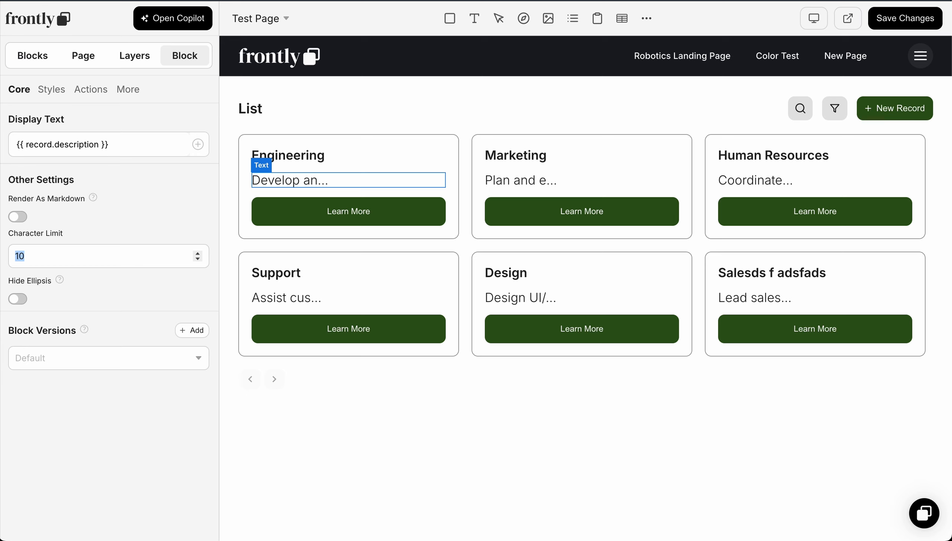
text(30)
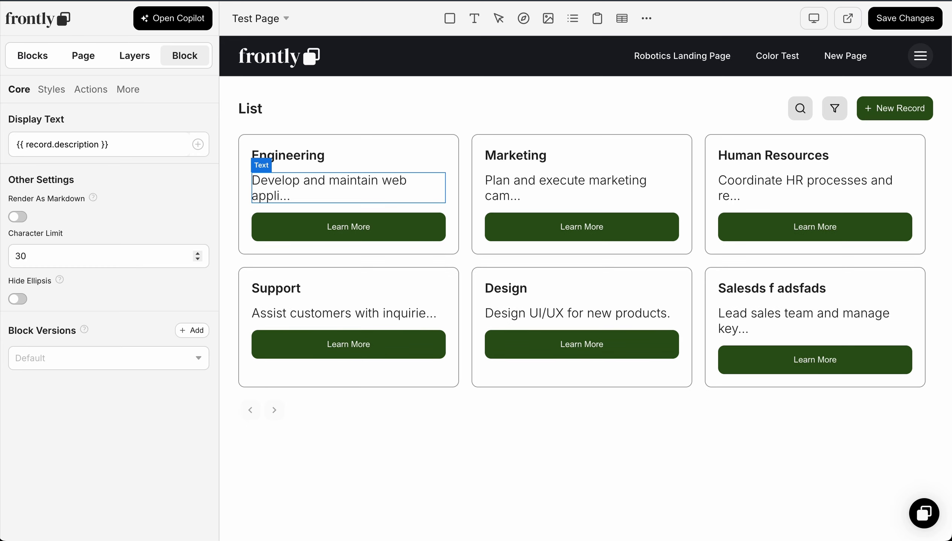
key(BackSpace)
key(BackSpace)
text(25)
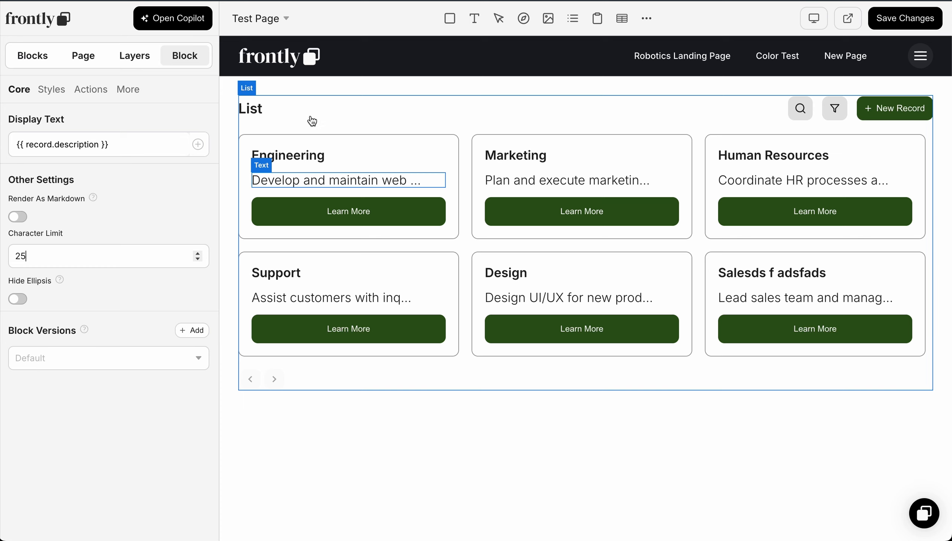
- Examine the list block's style settings in both visual and advanced CSS styling modes
click(358, 118)
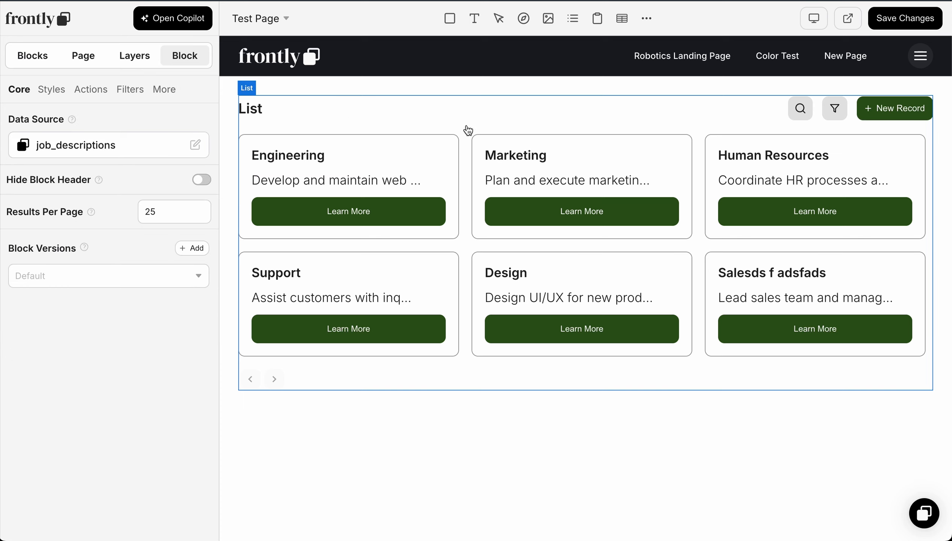
click(56, 94)
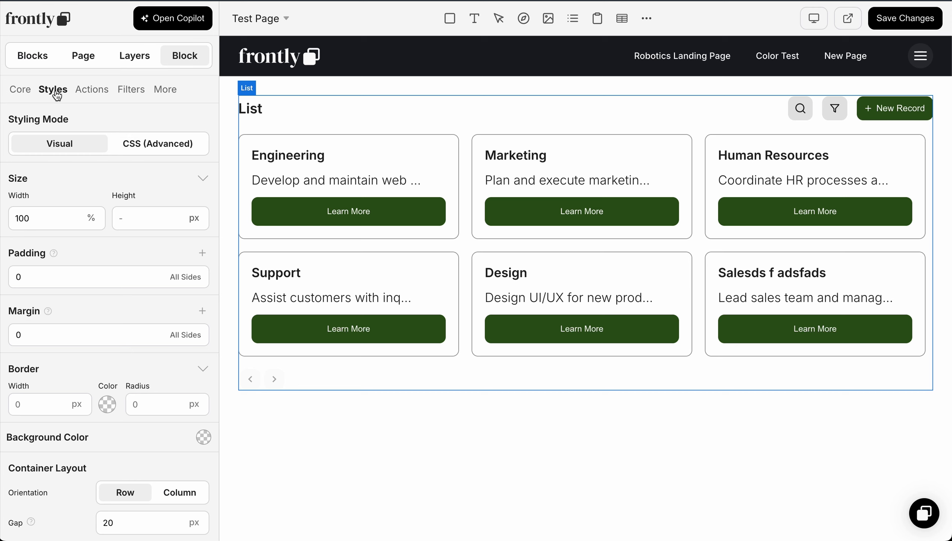
scroll(114, 227, down, 7)
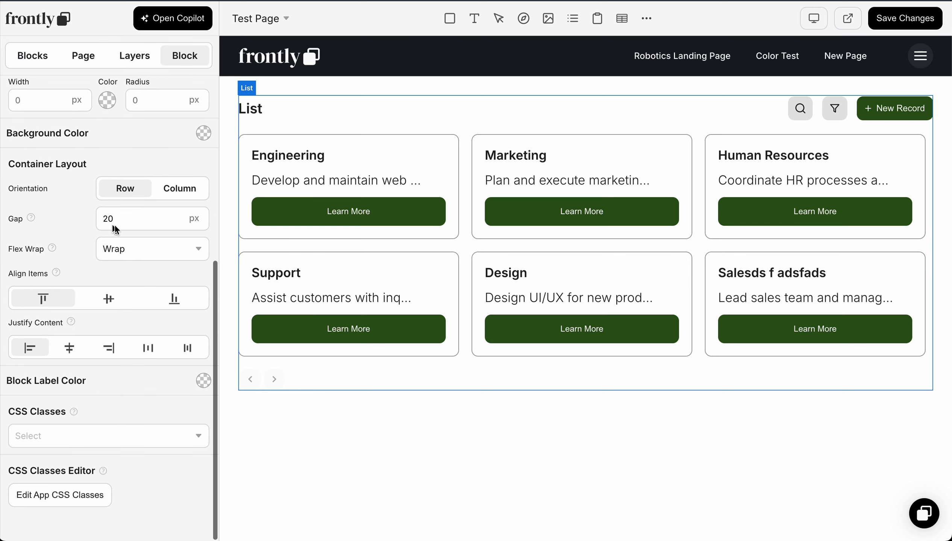
scroll(157, 252, up, 7)
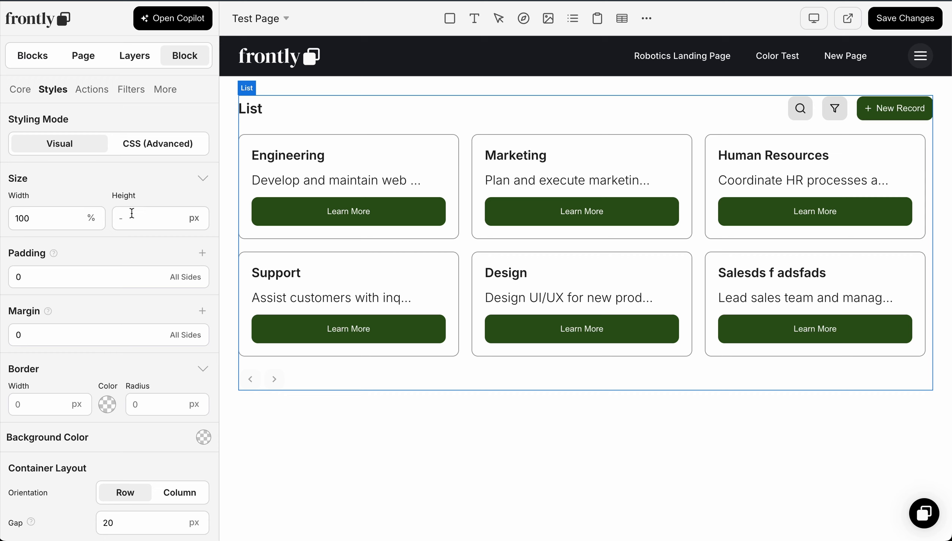
click(157, 149)
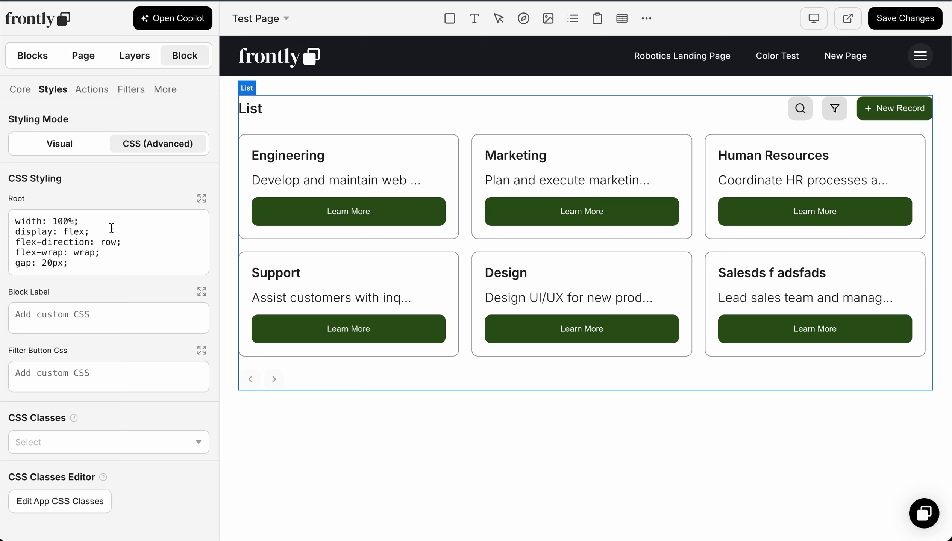
click(71, 149)
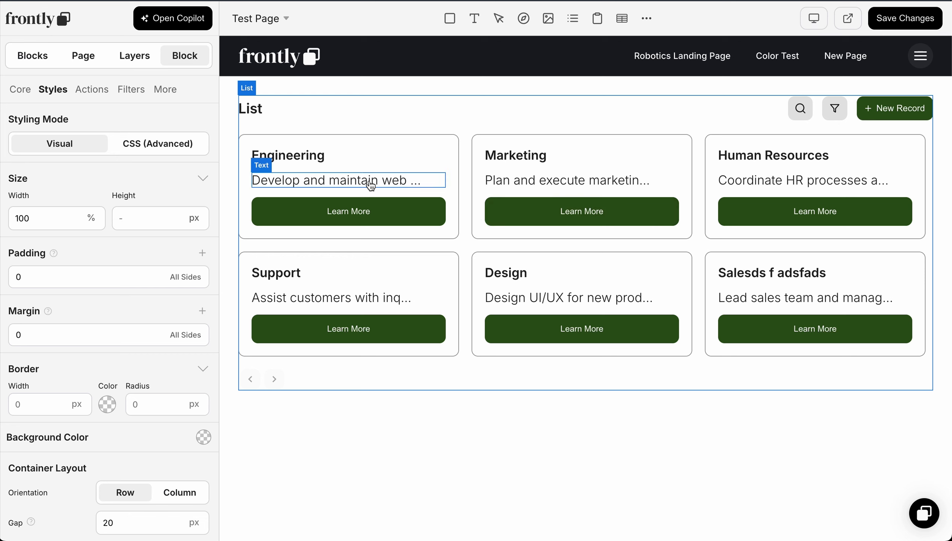
- Try No Wrap as the list block's flex wrap setting, and return it to Wrap
scroll(132, 127, down, 6)
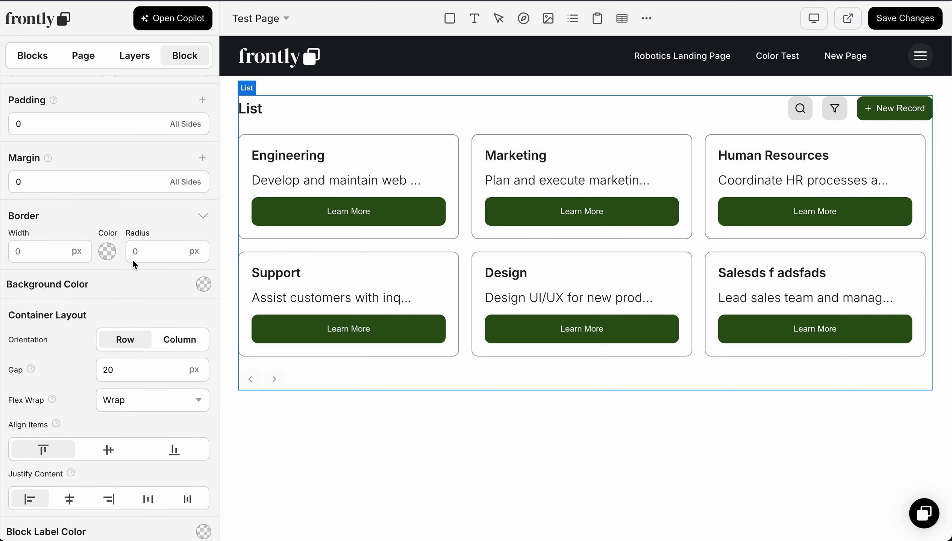
scroll(149, 274, down, 2)
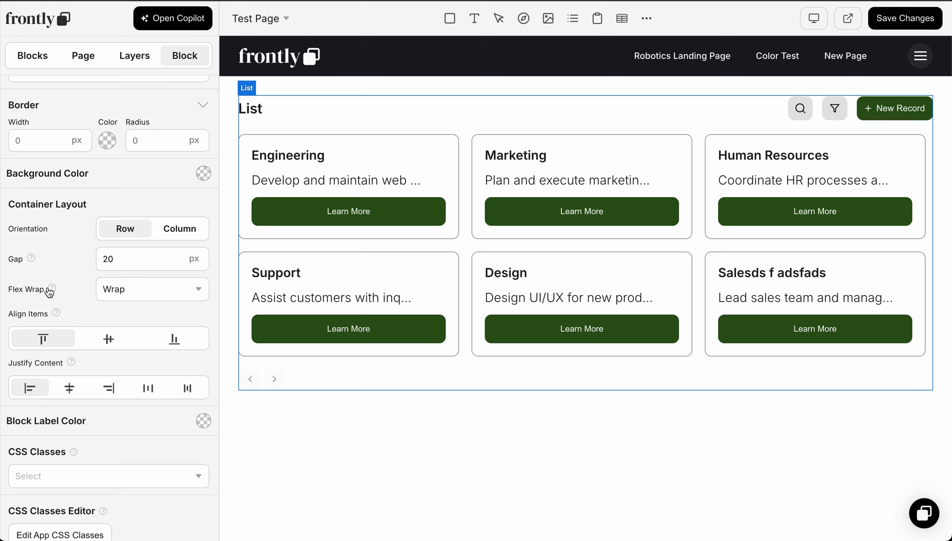
click(145, 294)
click(138, 337)
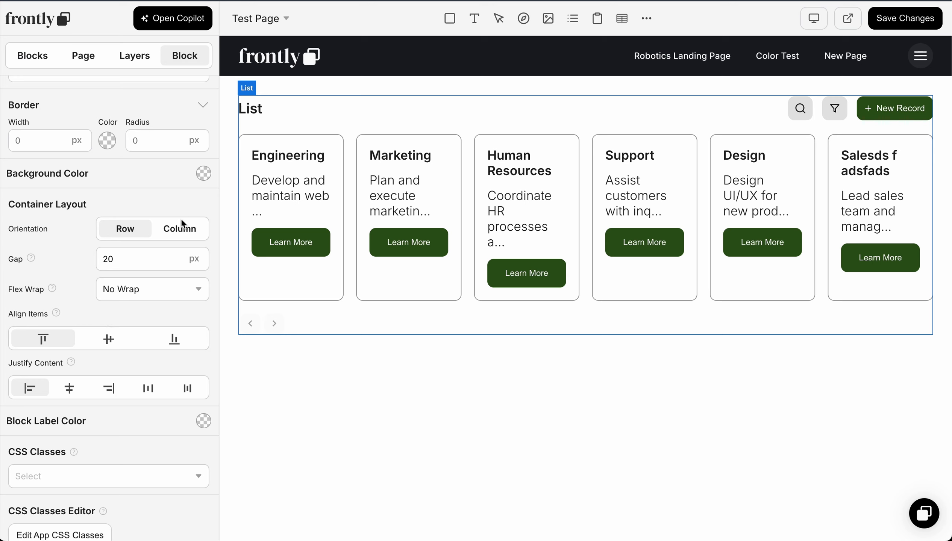
click(151, 298)
click(144, 313)
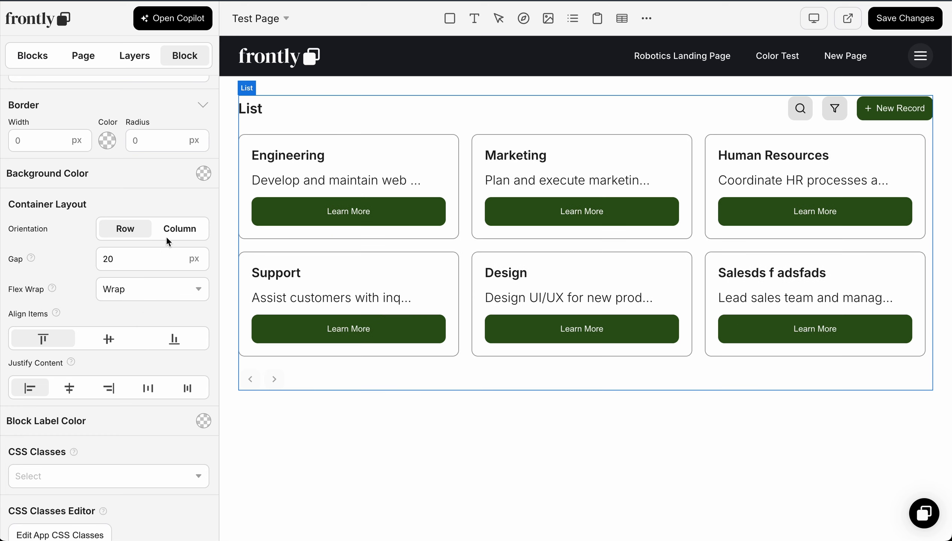
- Set the list block's container orientation to Column with a gap of 30 px
click(179, 232)
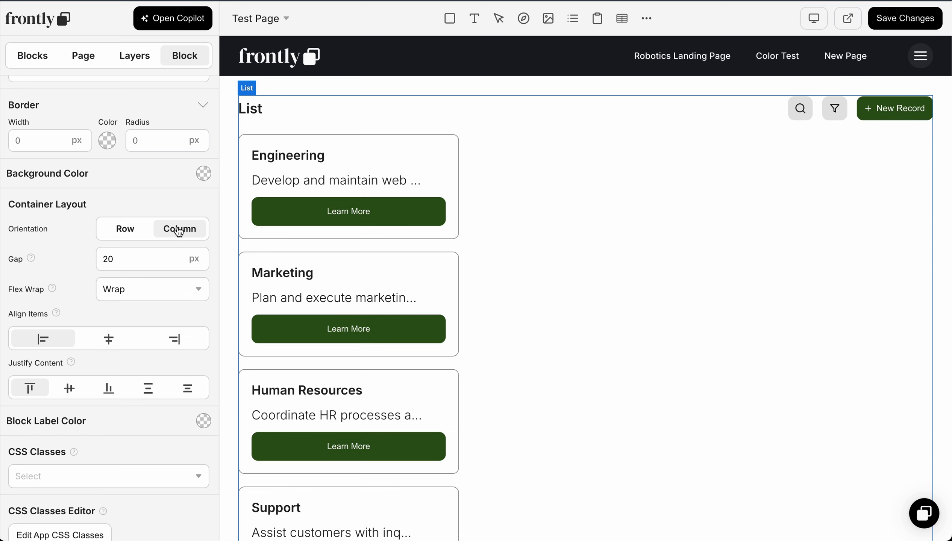
drag(118, 264, 94, 262)
text(30)
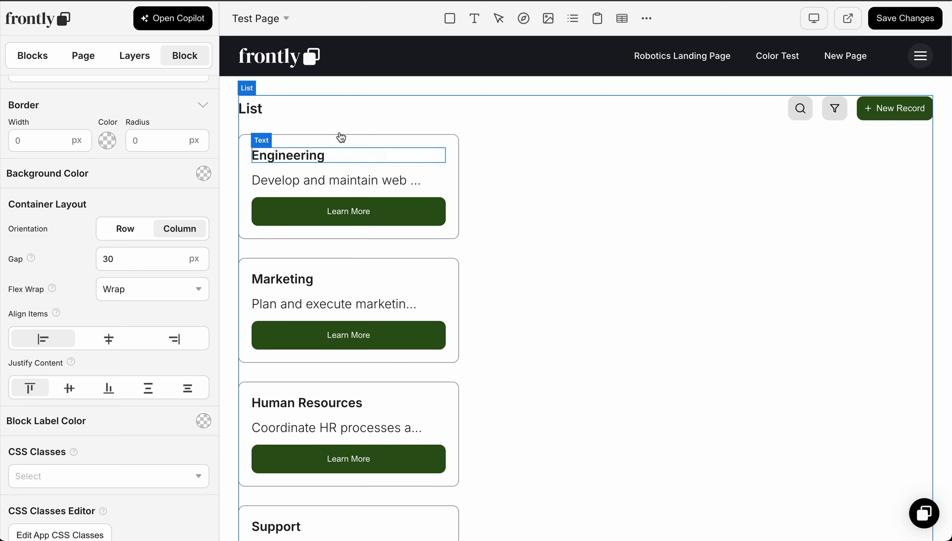
- Set the width of the list card to 100%
click(327, 148)
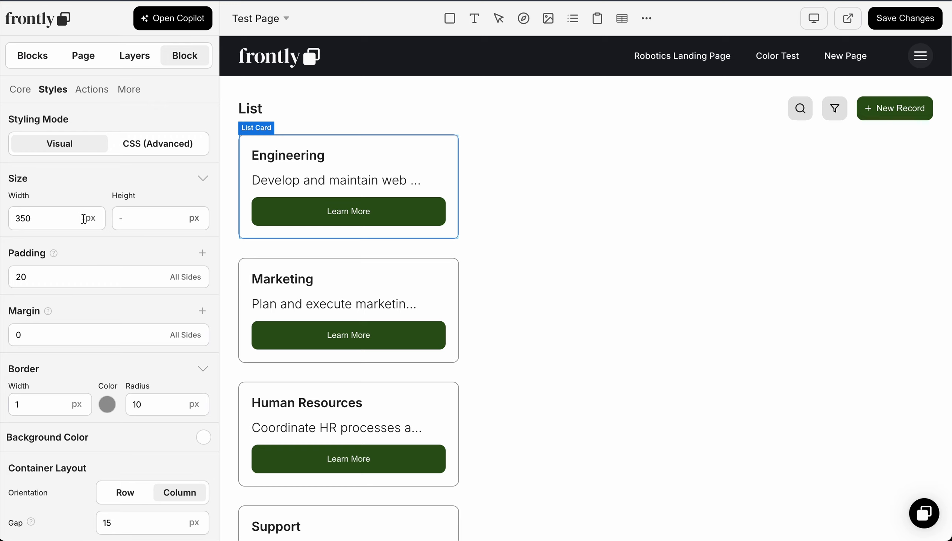
double_click(67, 218)
text(100)
click(95, 218)
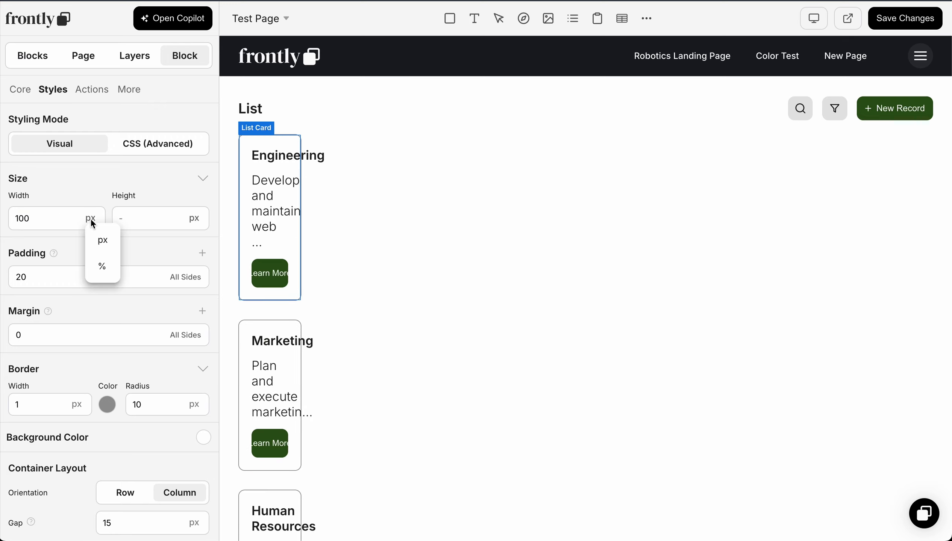
click(104, 268)
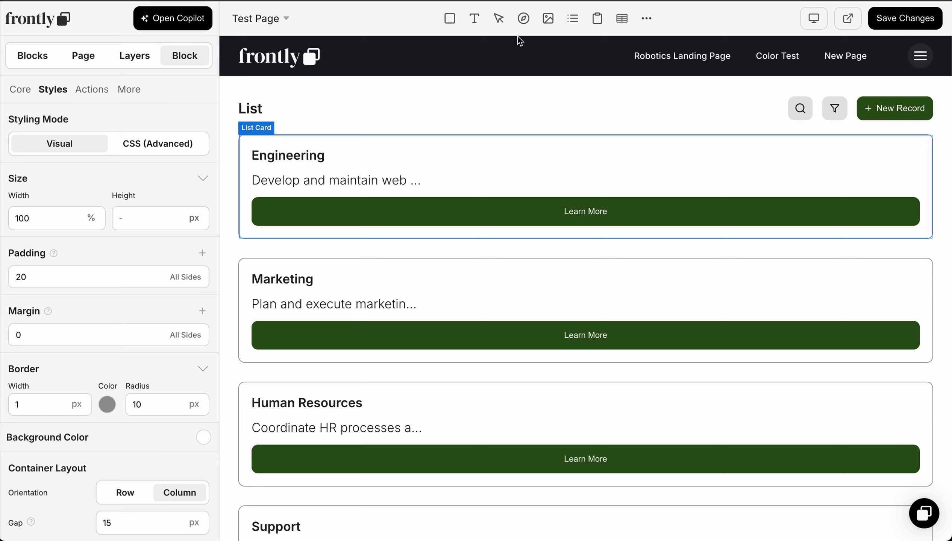
- Set the font size of the list card's title text and of its Learn More button to 30 px
click(353, 162)
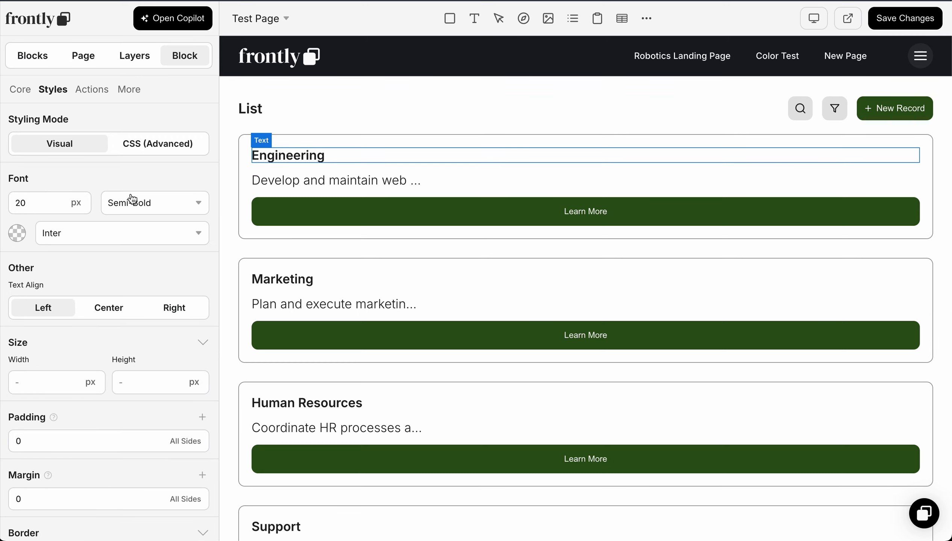
double_click(46, 203)
text(30)
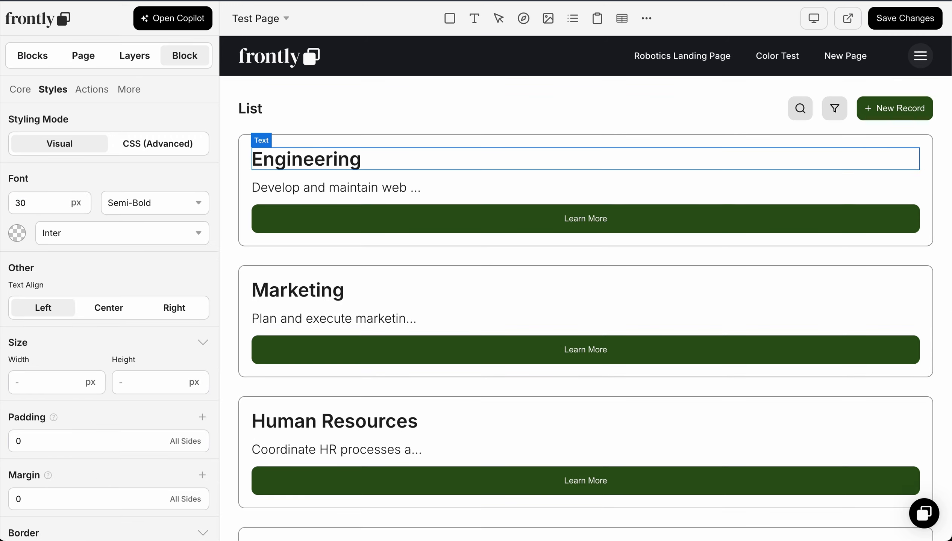
click(491, 221)
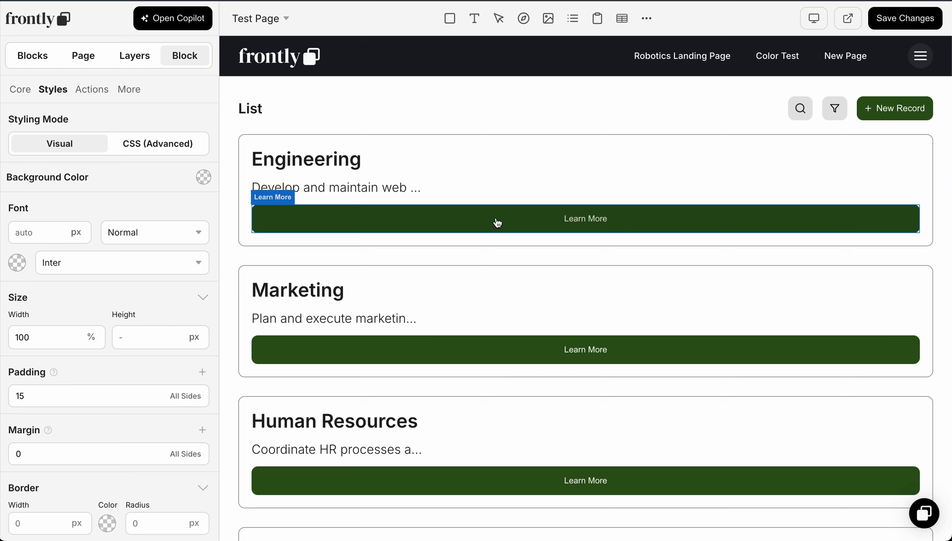
click(39, 227)
text(30)
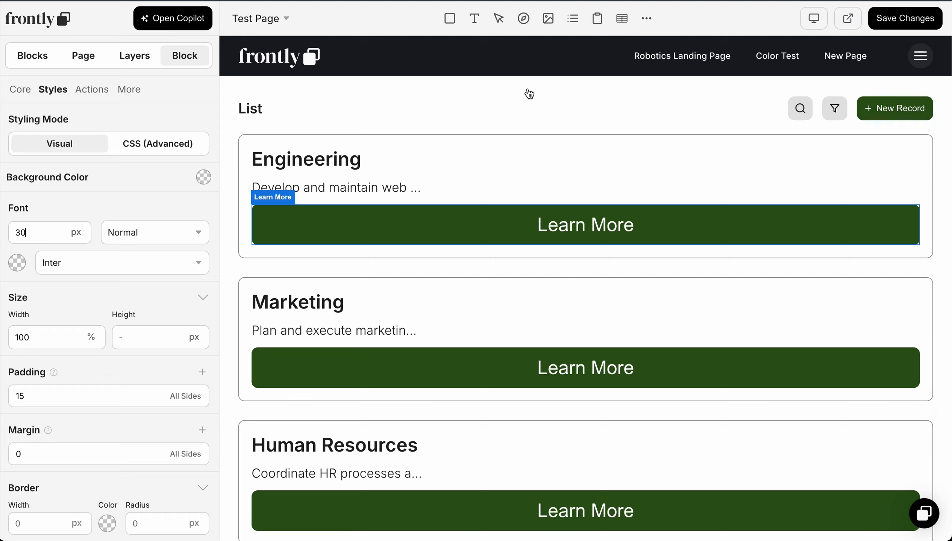
click(530, 92)
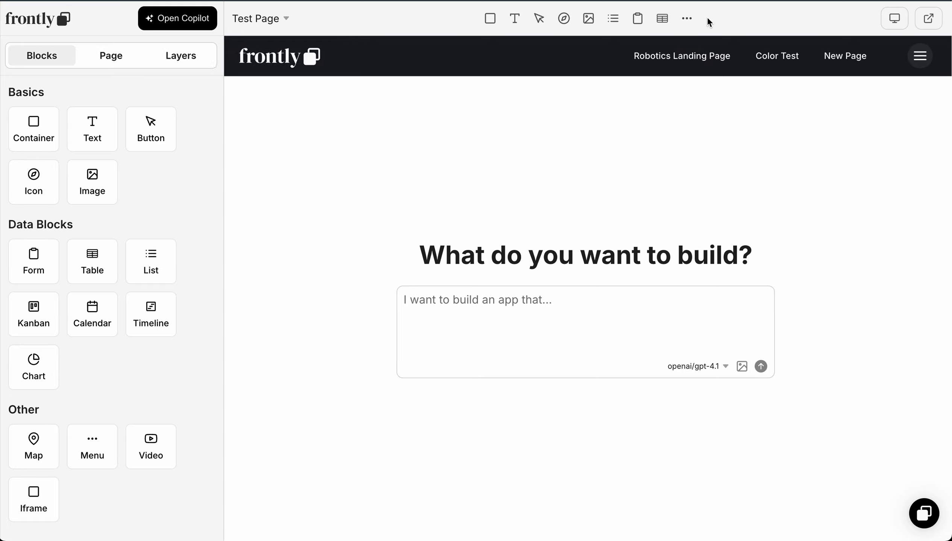
- Add a Kanban block using the job_descriptions data source, with Department as its status field
click(42, 321)
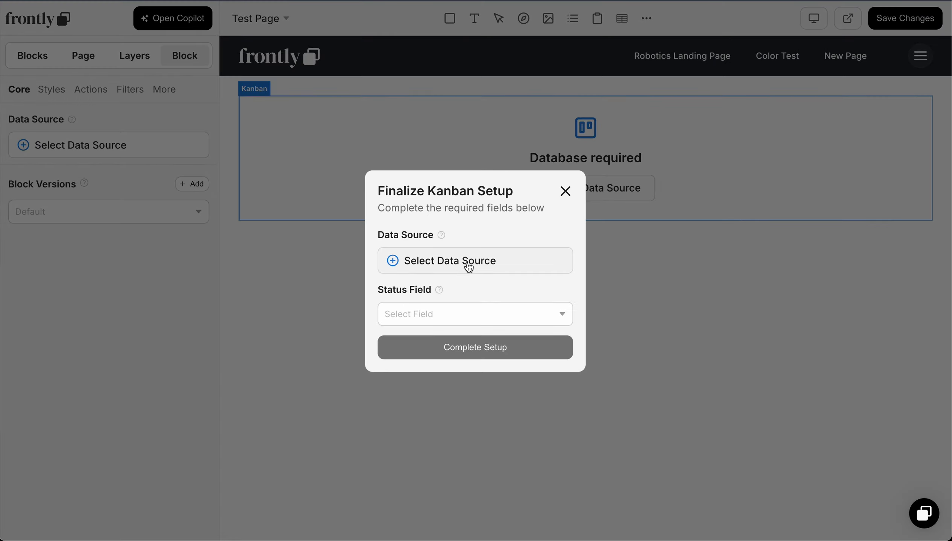
click(467, 265)
click(612, 333)
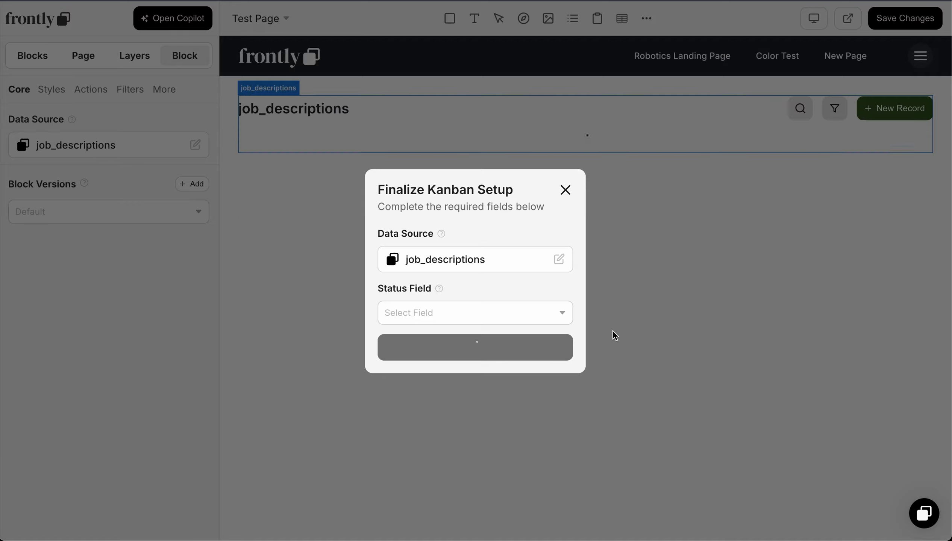
click(446, 316)
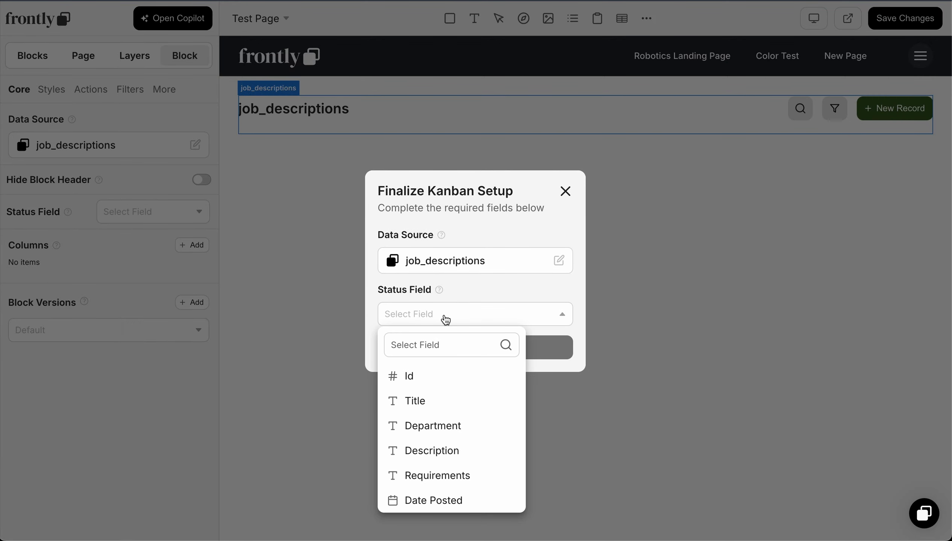
click(448, 435)
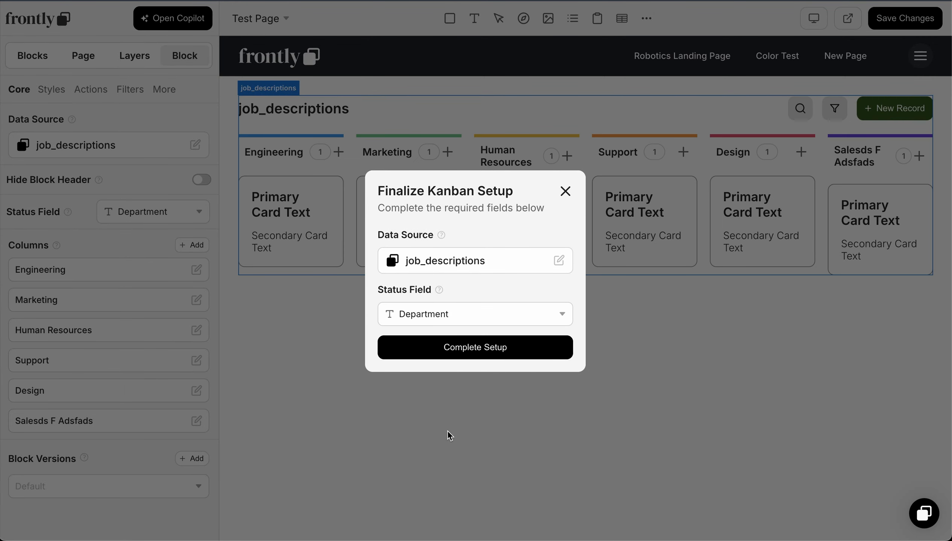
click(445, 355)
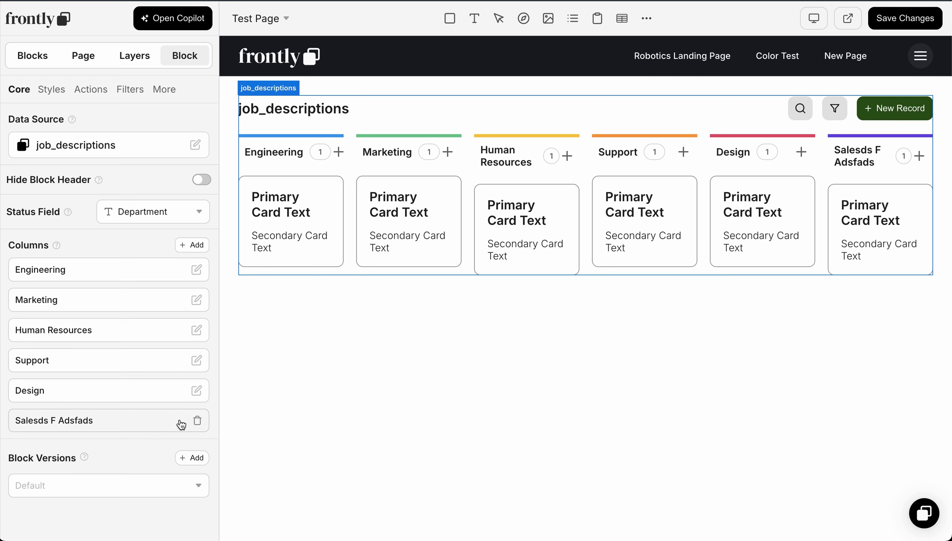
- Remove the Salesds F Adsfads and Design columns from the Kanban, and add a button between the card's primary and secondary texts
click(197, 420)
click(197, 391)
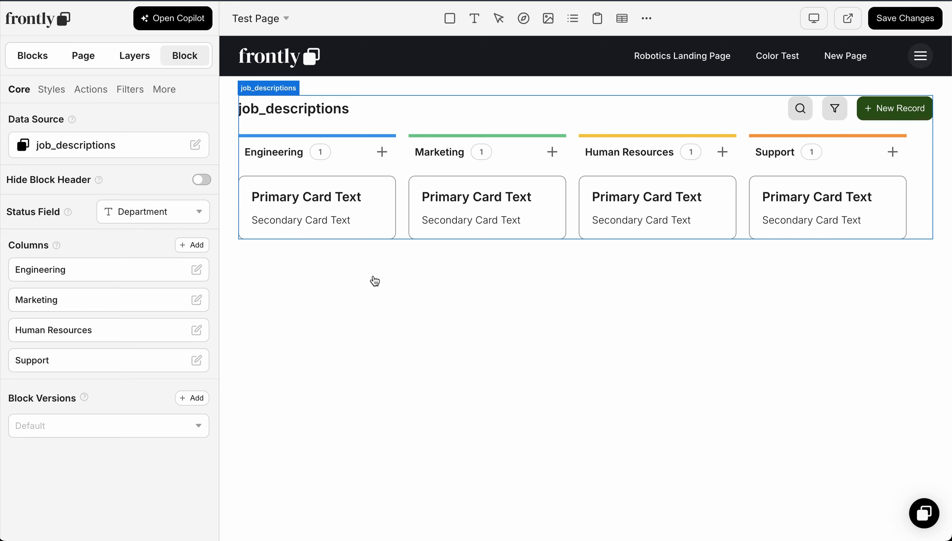
drag(498, 22, 336, 210)
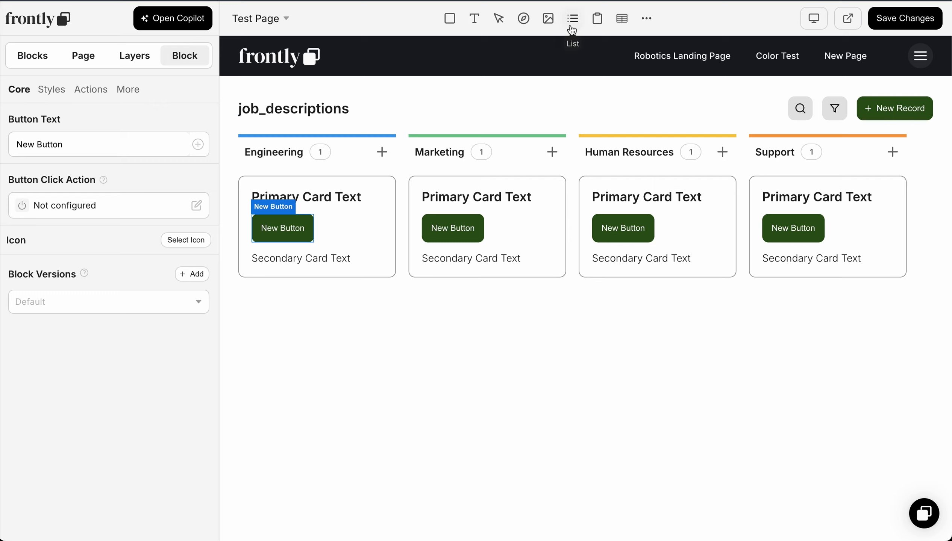
- Delete the job_descriptions Kanban block from the page
click(541, 112)
key(Delete)
click(455, 328)
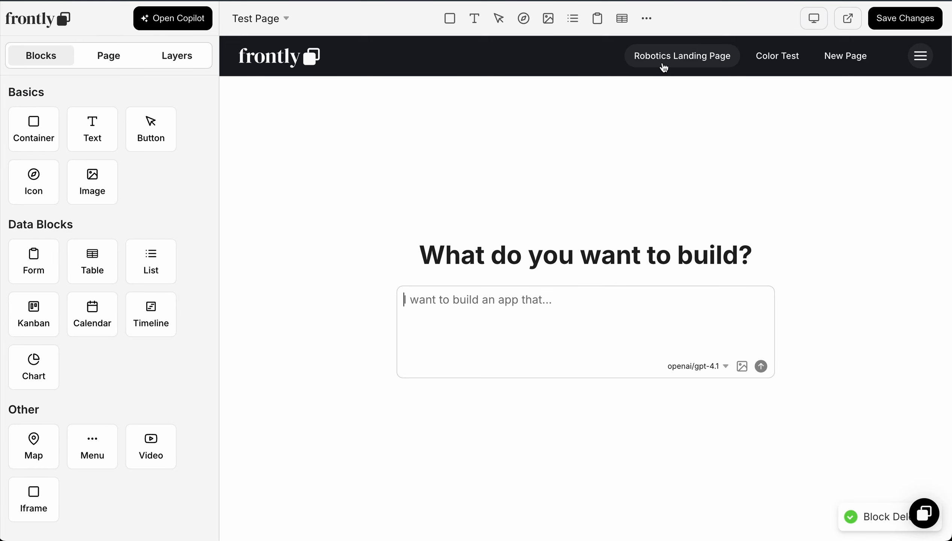
- Add a Calendar block using the birthday_event_calendar data source, with Birthday Date as its event date field
click(99, 324)
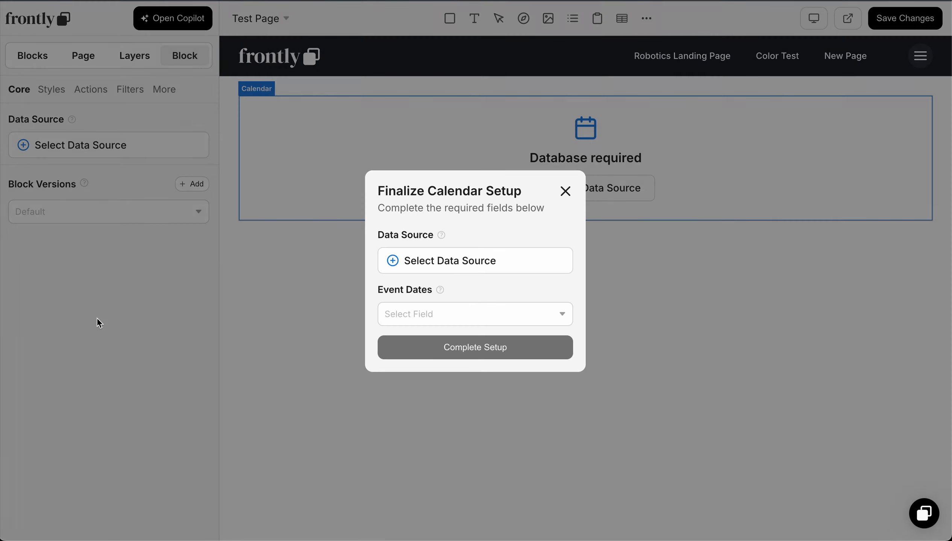
click(459, 265)
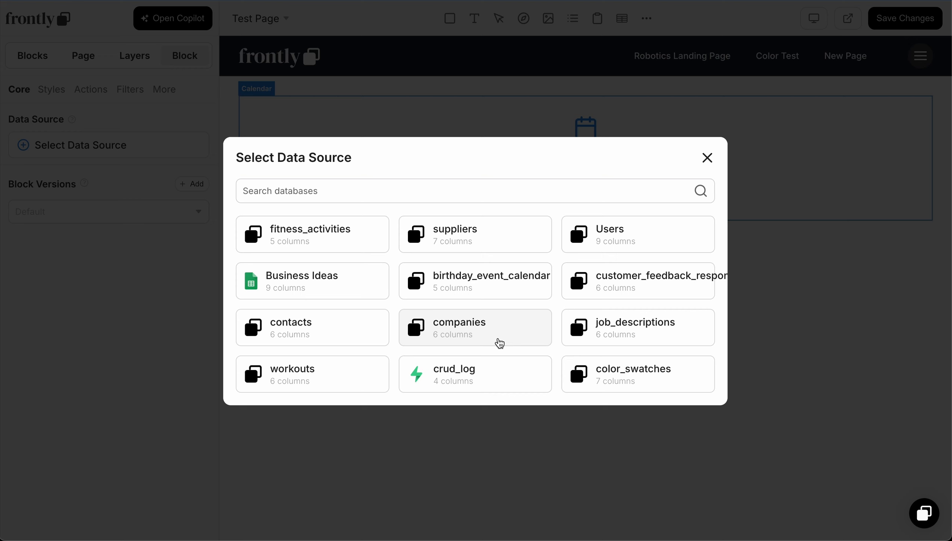
click(470, 288)
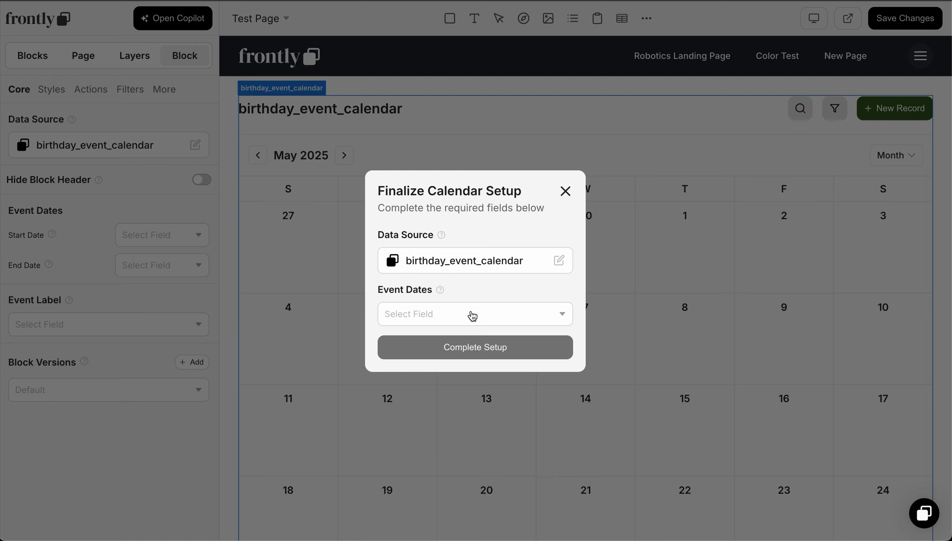
click(472, 318)
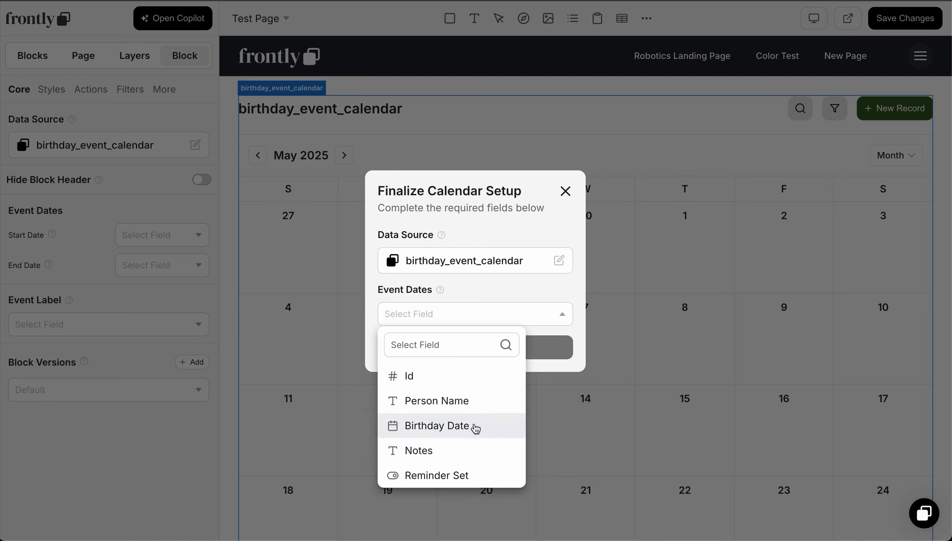
click(475, 428)
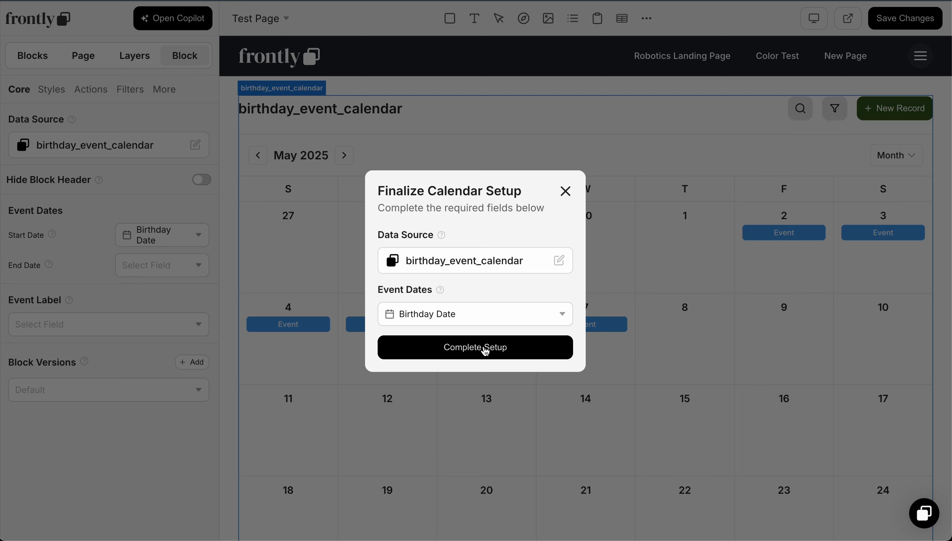
click(485, 349)
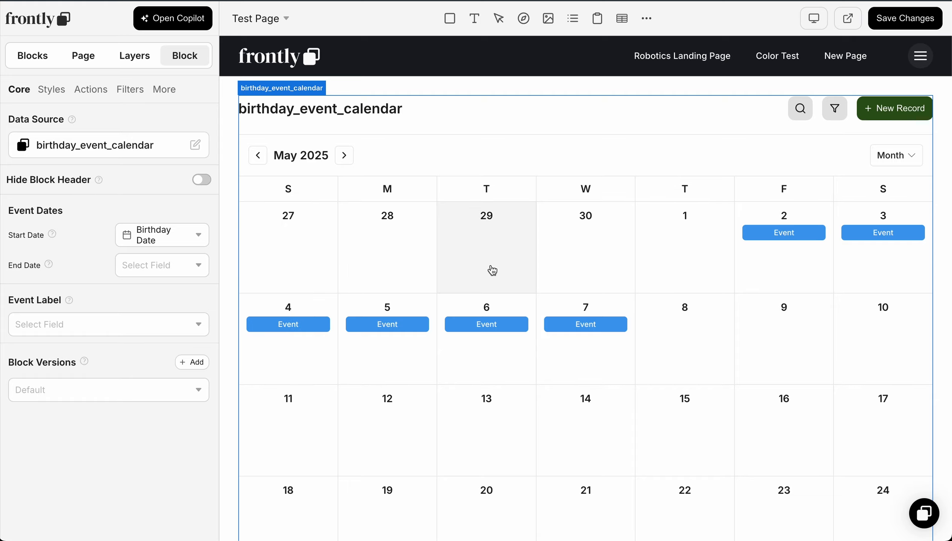
- Look through the calendar block, going back to March 2025 and forward again to May 2025
scroll(376, 319, down, 3)
scroll(377, 318, up, 3)
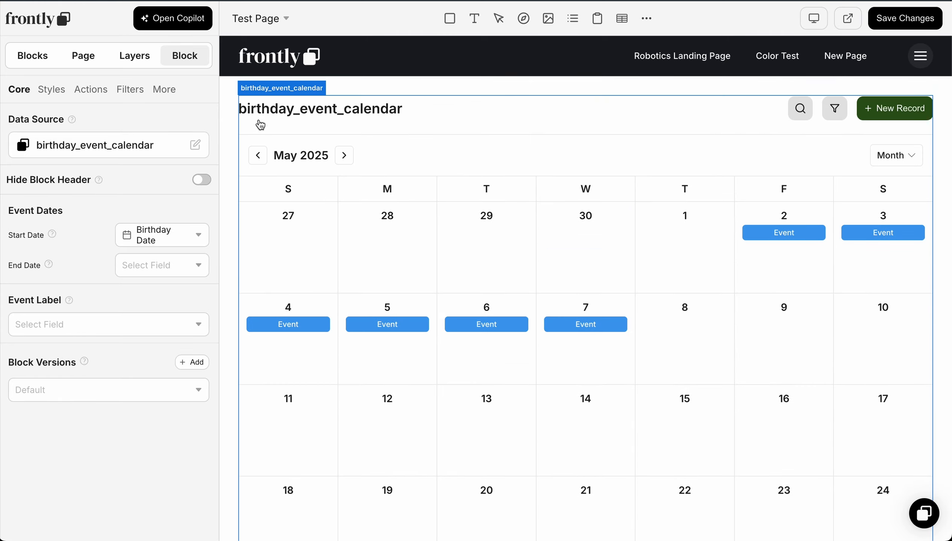
click(257, 156)
click(257, 155)
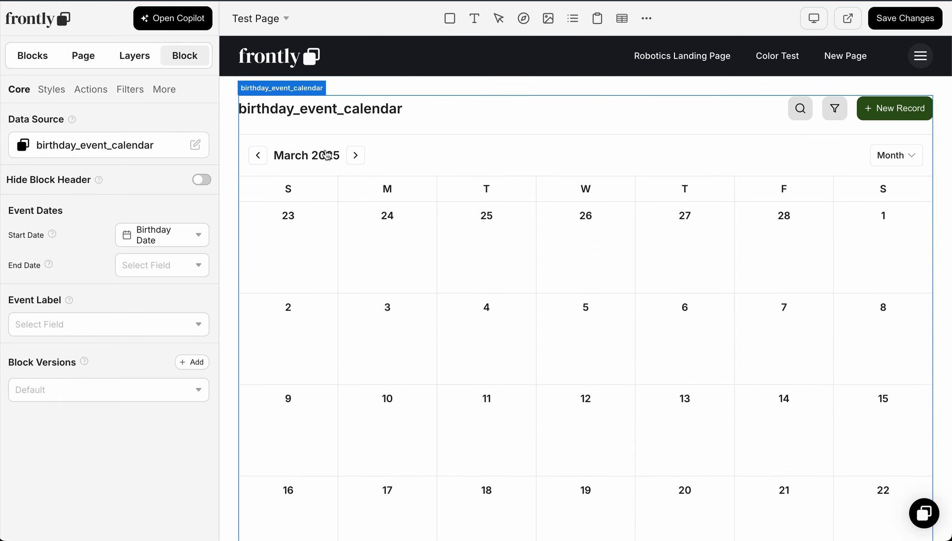
click(354, 156)
click(346, 156)
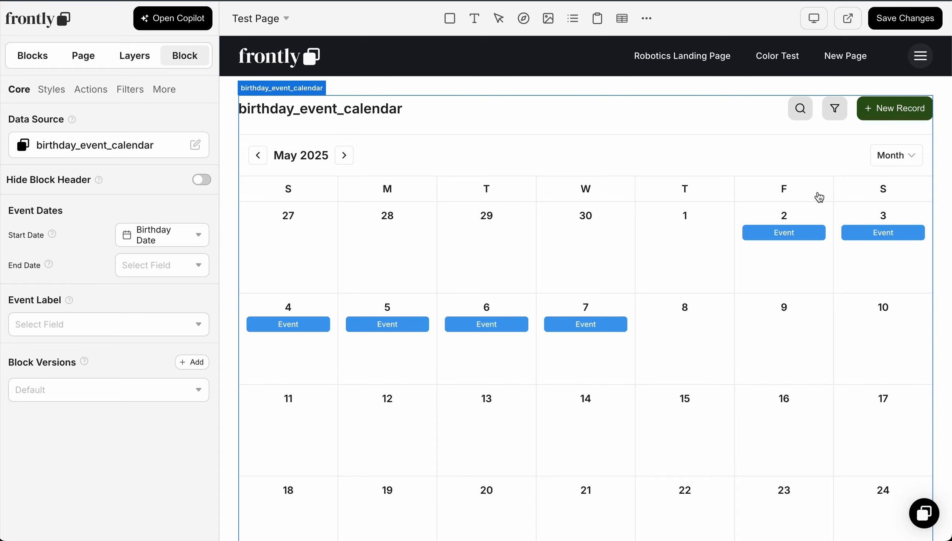
- View the calendar's events by week, and return it to the month view
click(893, 158)
click(852, 204)
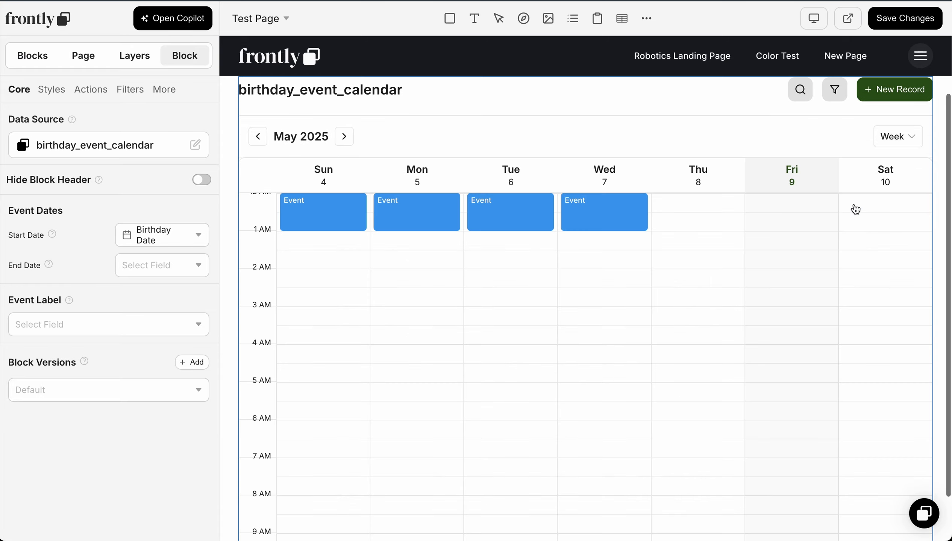
scroll(669, 240, up, 1)
scroll(669, 241, down, 4)
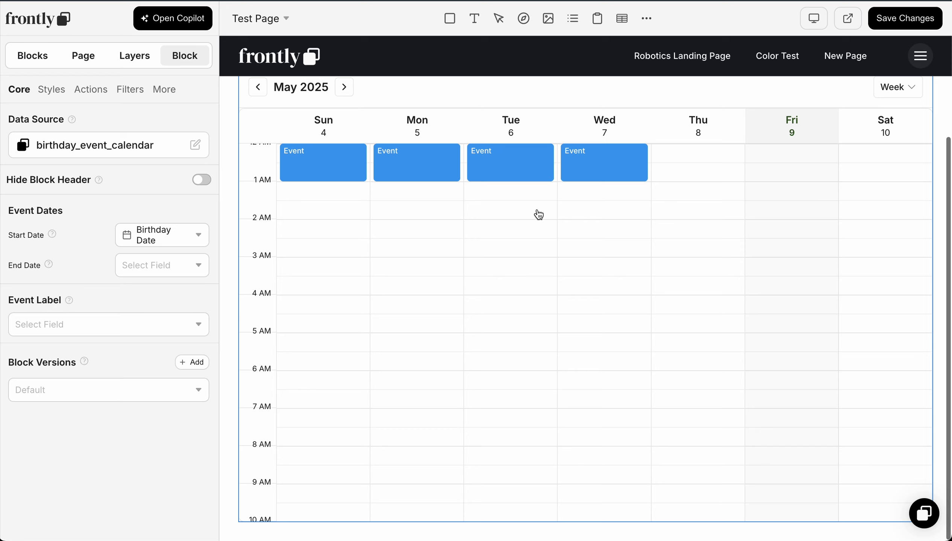
scroll(638, 274, up, 4)
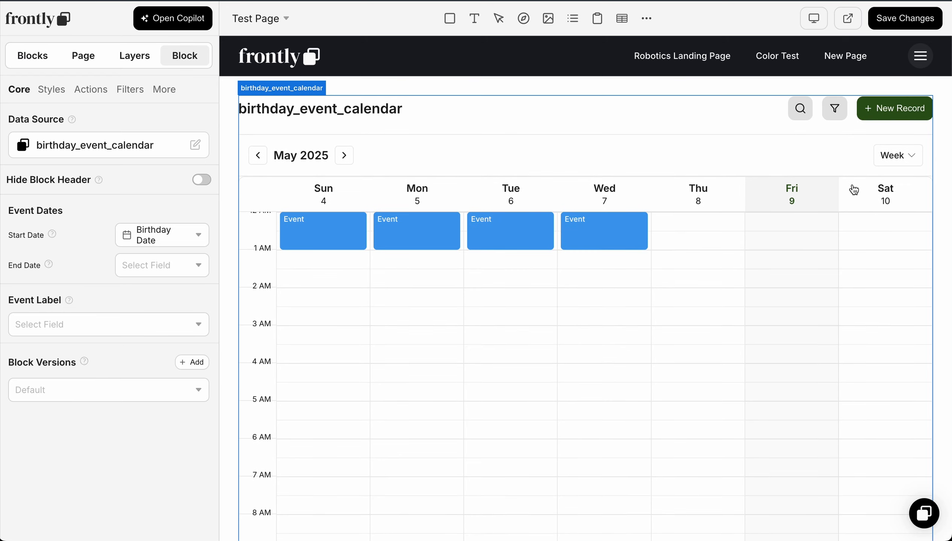
click(892, 158)
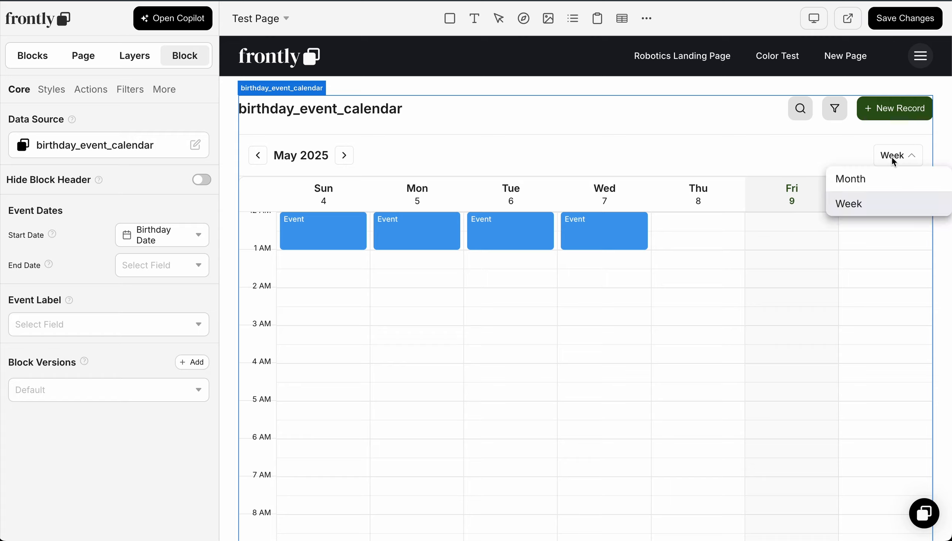
click(864, 181)
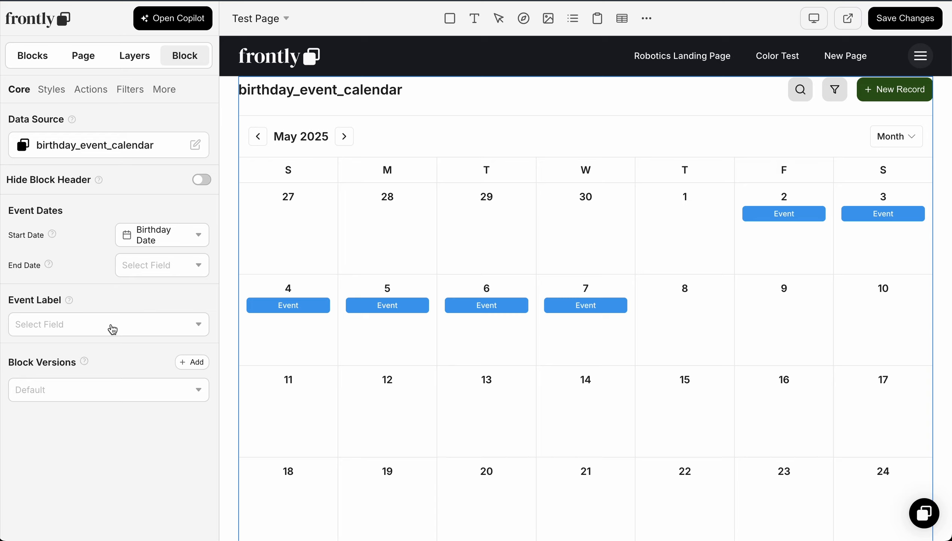
- Set the calendar's event label to the Person Name field
click(89, 328)
click(98, 416)
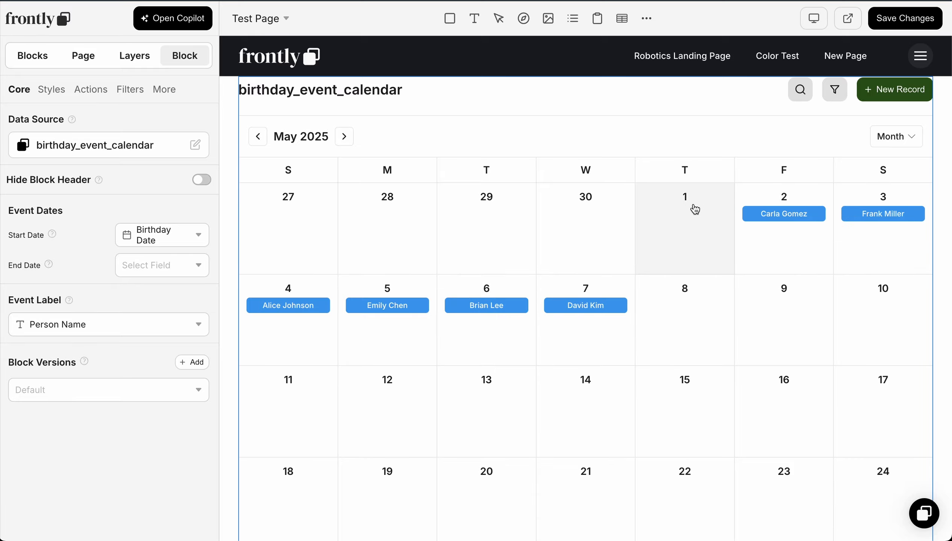
click(530, 90)
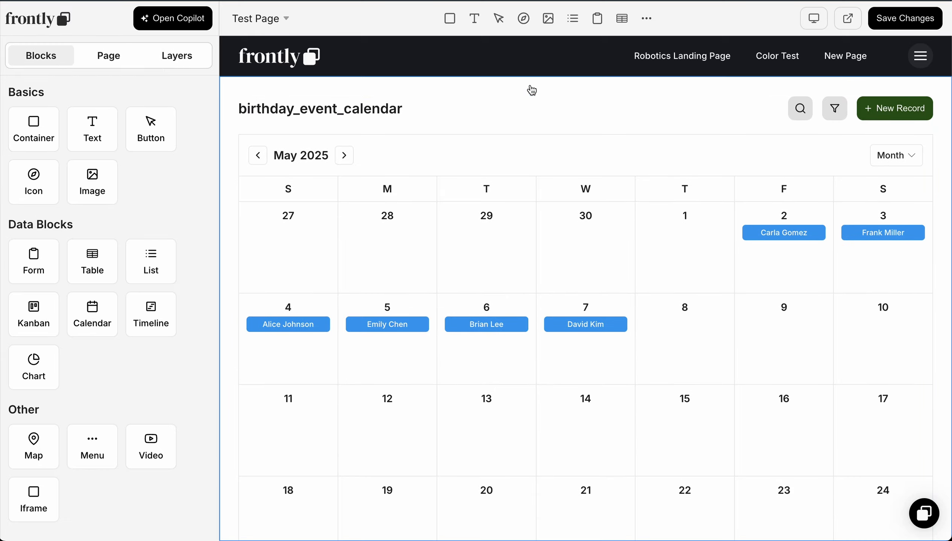
- Delete the birthday_event_calendar block from the page
click(519, 108)
key(Delete)
click(448, 327)
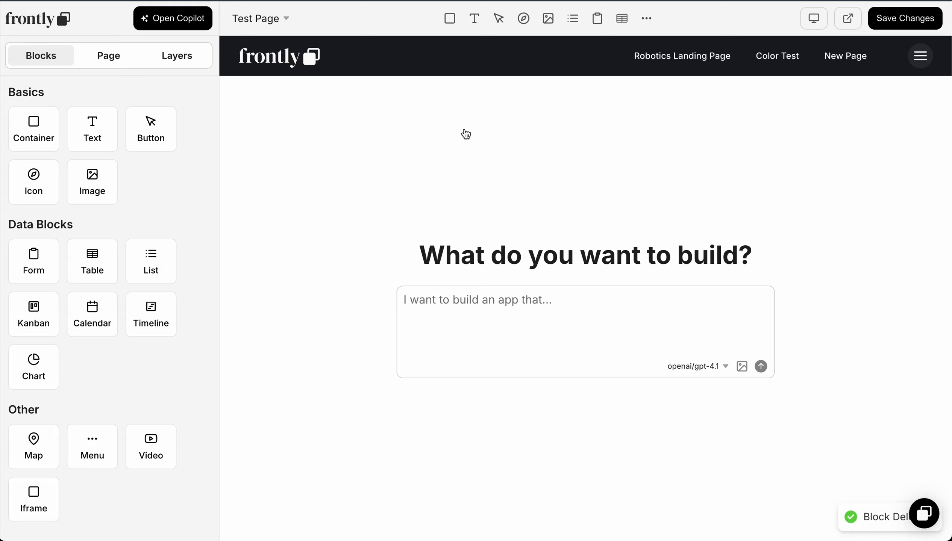
- Add a timeline block that uses the birthday_event_calendar data source, with Birthday Date as the event dates
click(164, 323)
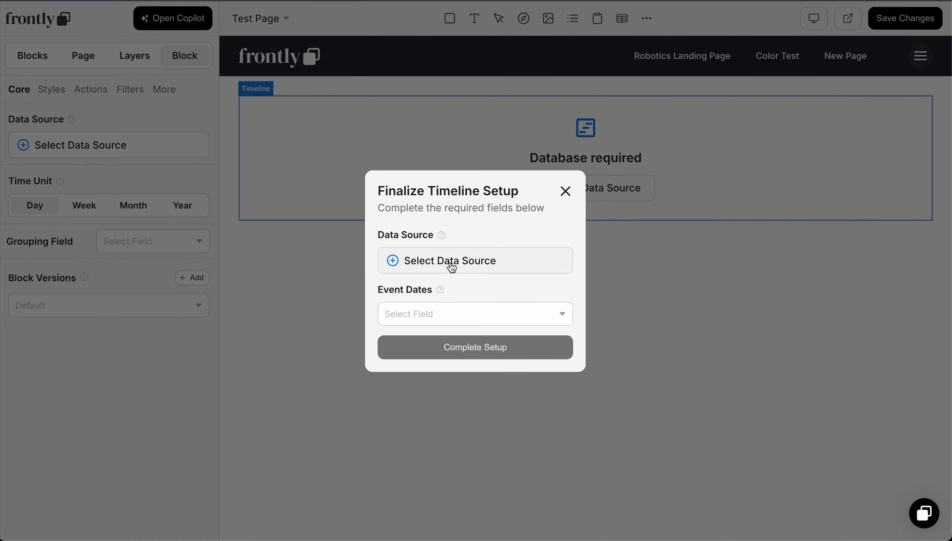
click(466, 268)
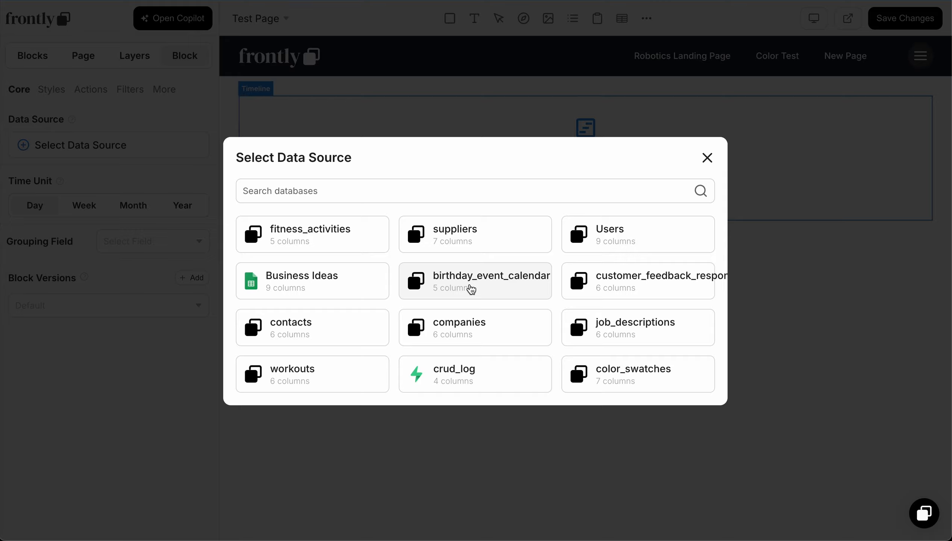
click(471, 288)
click(458, 310)
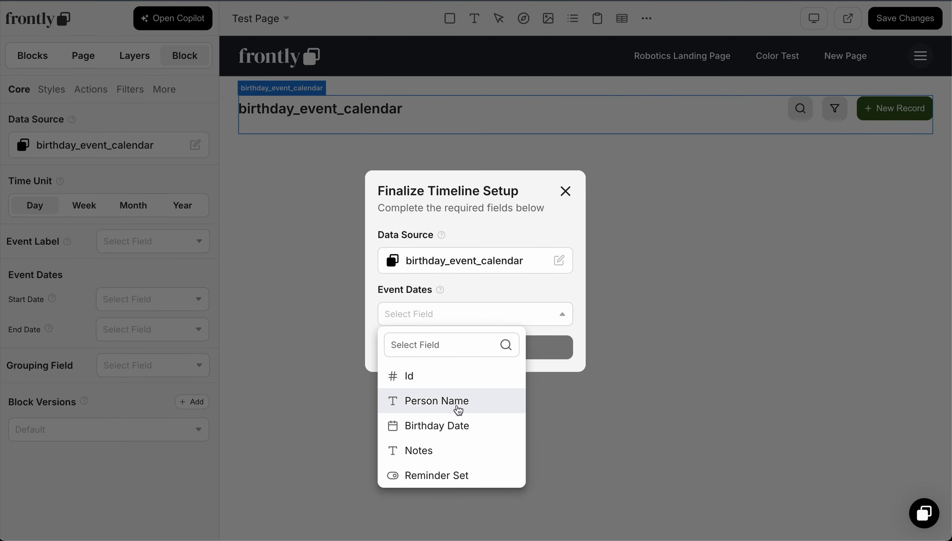
click(460, 427)
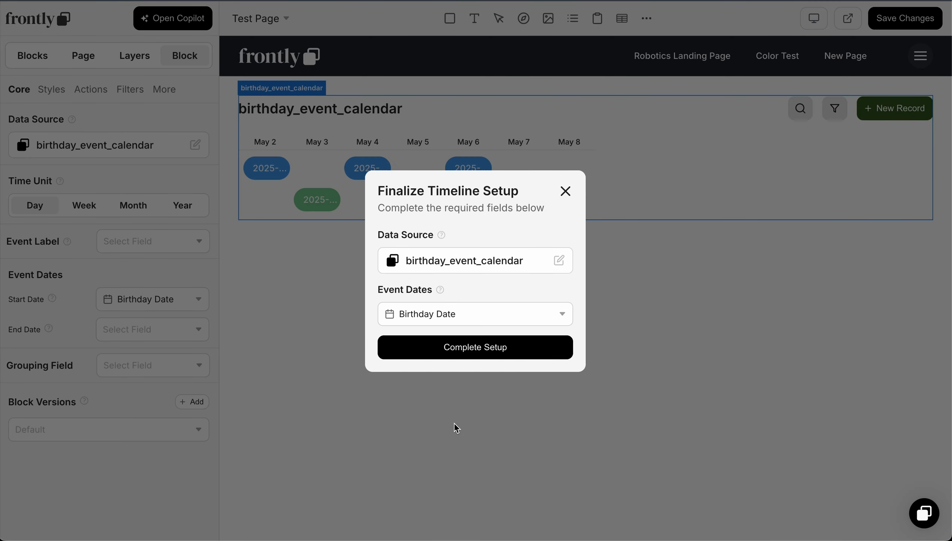
click(472, 349)
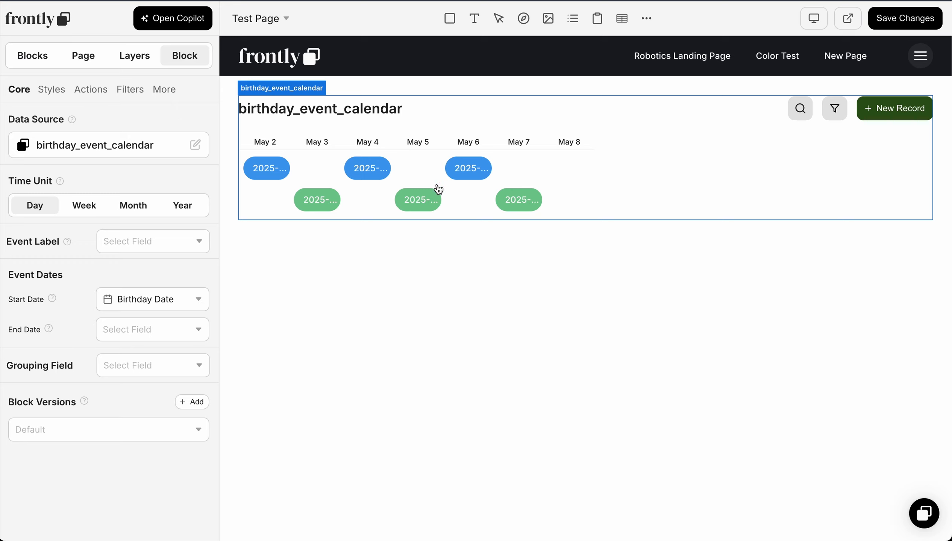
- Set the timeline's event label to the Person Name field
click(131, 243)
click(196, 336)
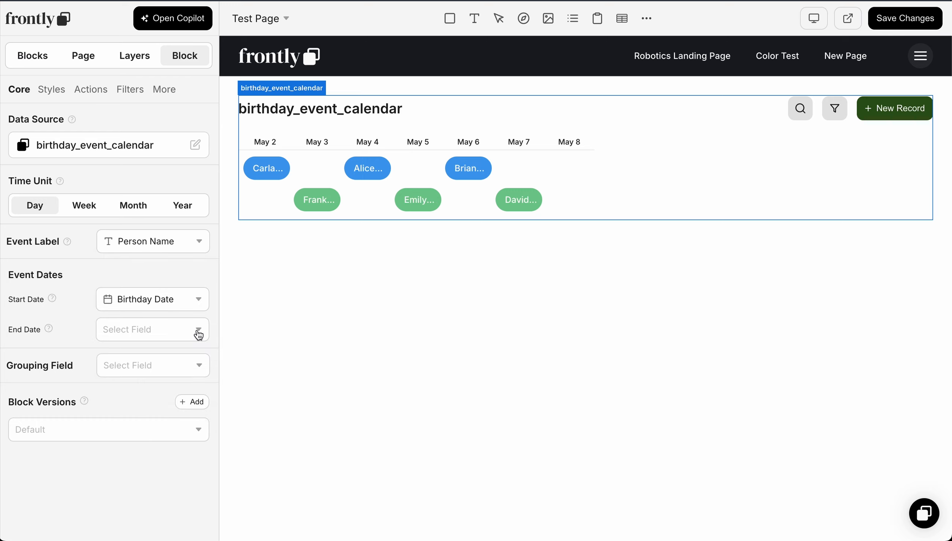
- Preview the timeline with week, month and year time units, and return it to the day unit
click(84, 211)
click(128, 211)
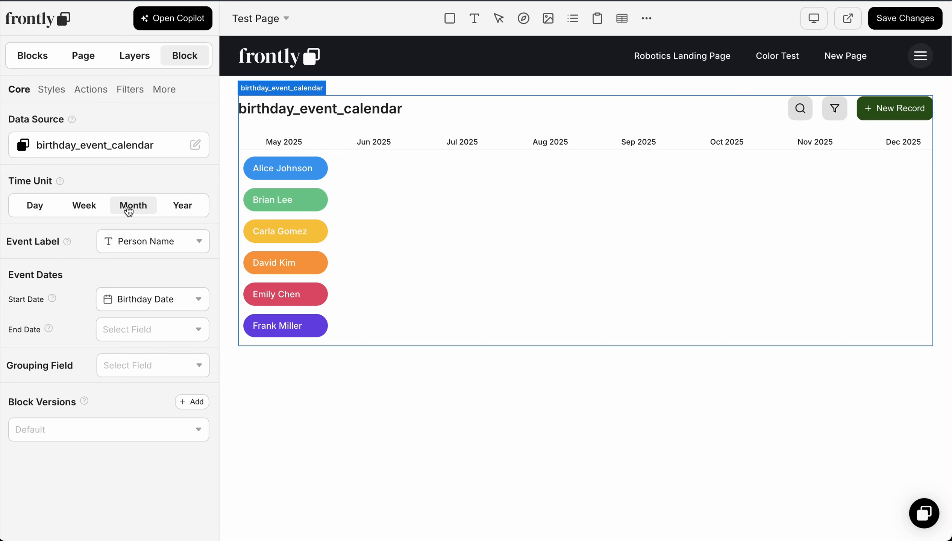
click(177, 210)
click(135, 210)
click(96, 207)
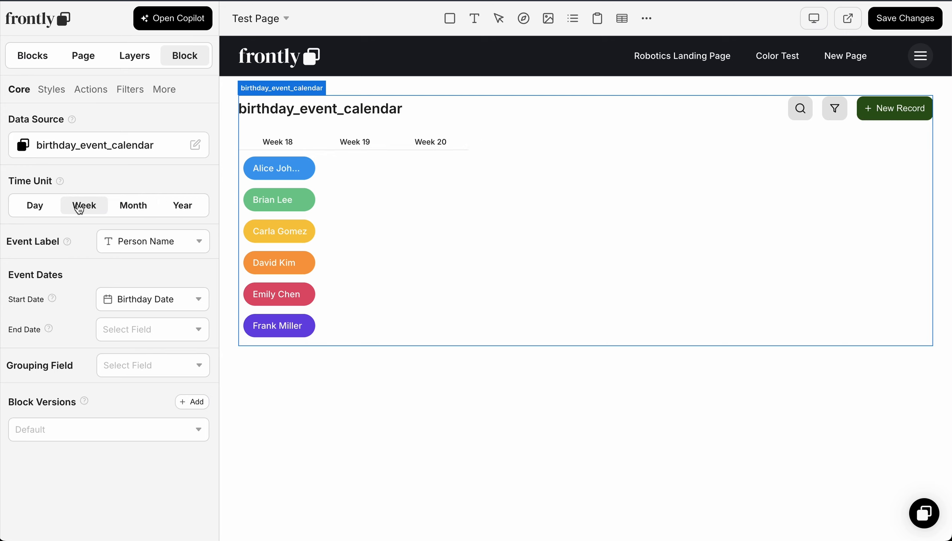
click(37, 207)
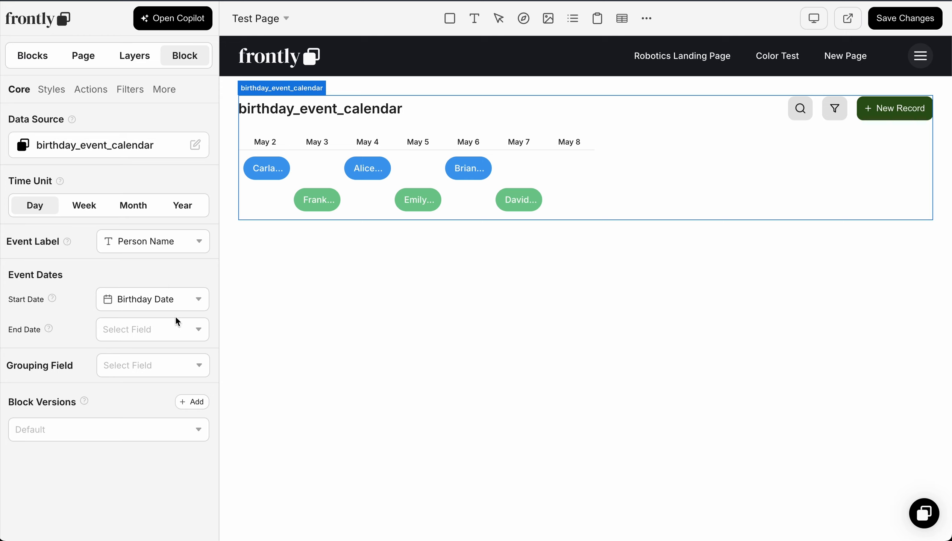
click(149, 367)
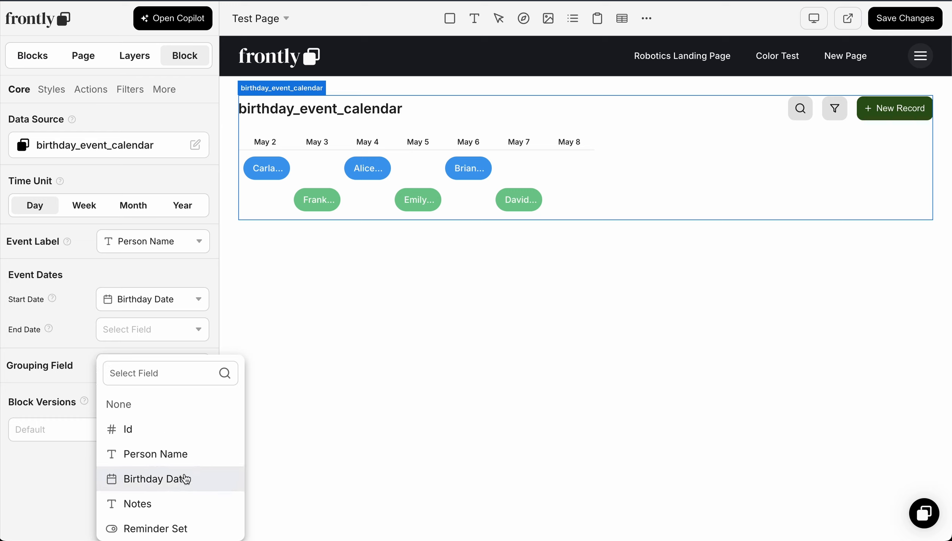
click(79, 387)
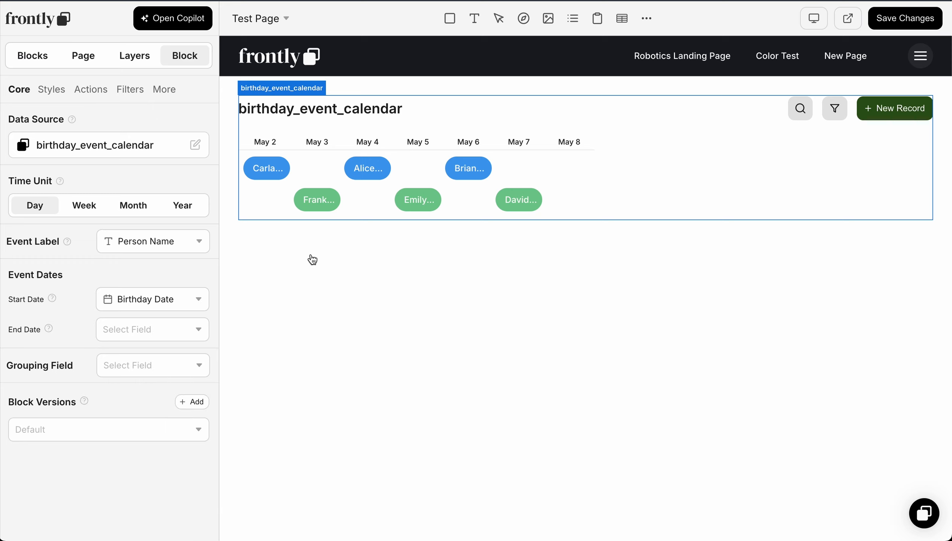